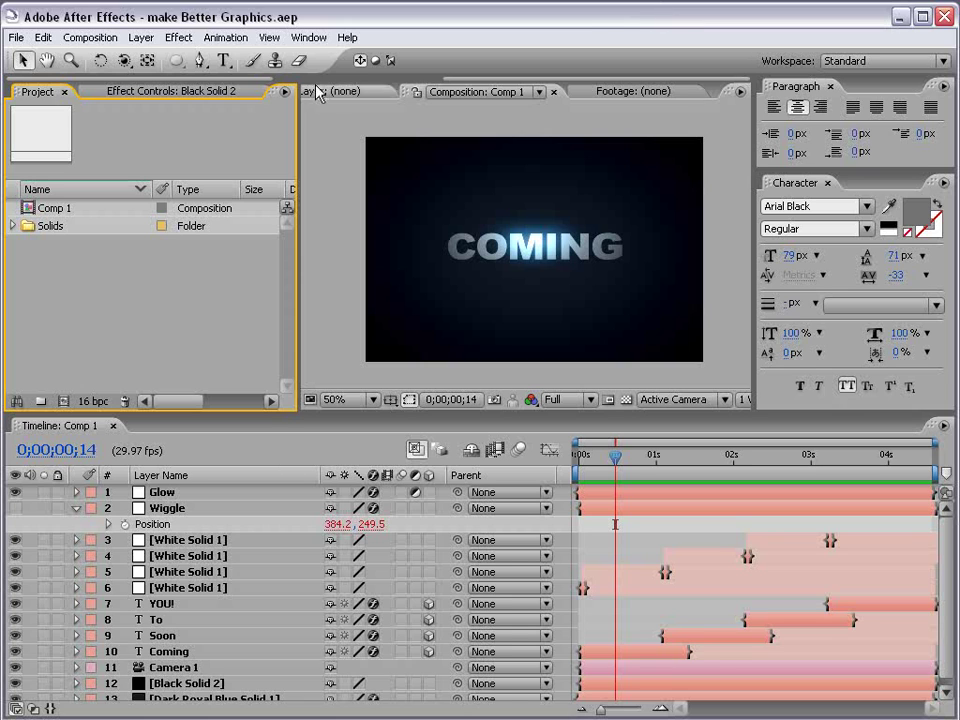
# Preview the title animation, then watch the Riot Gear video muted in Firefox and return to After Effects
pyautogui.click(333, 152)
pyautogui.press('KP_0')
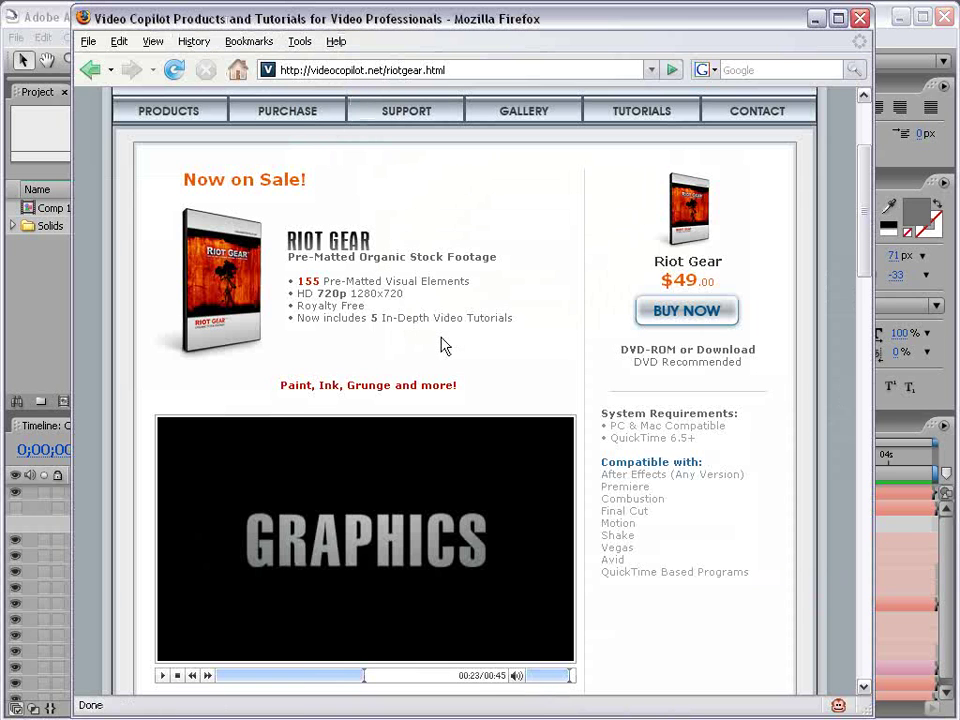
pyautogui.moveTo(570, 676); pyautogui.dragTo(526, 676)
pyautogui.click(161, 676)
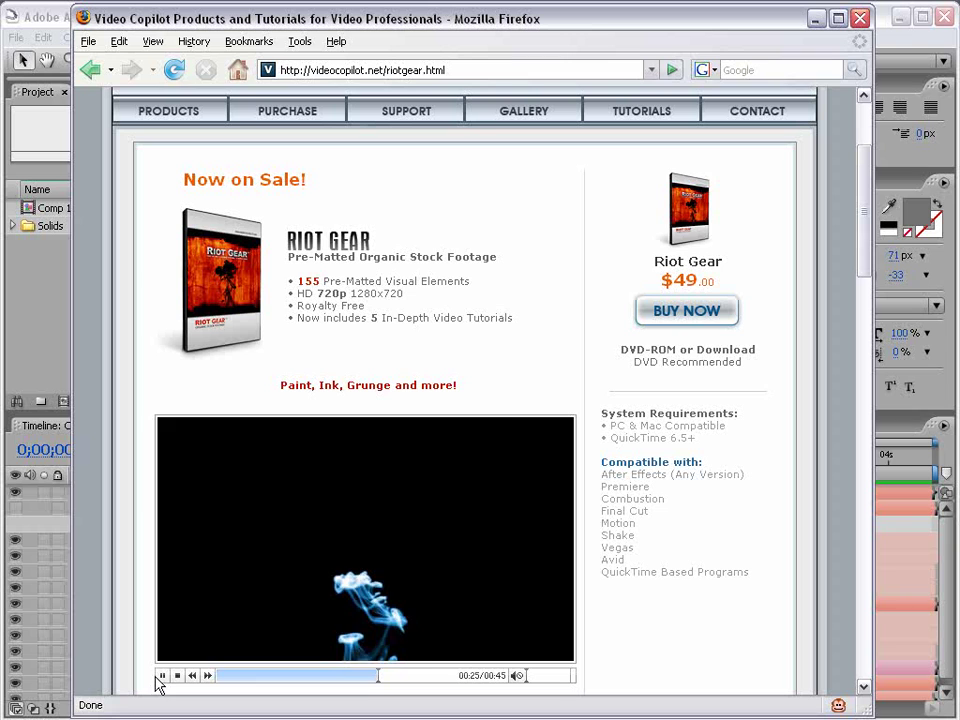
pyautogui.click(162, 677)
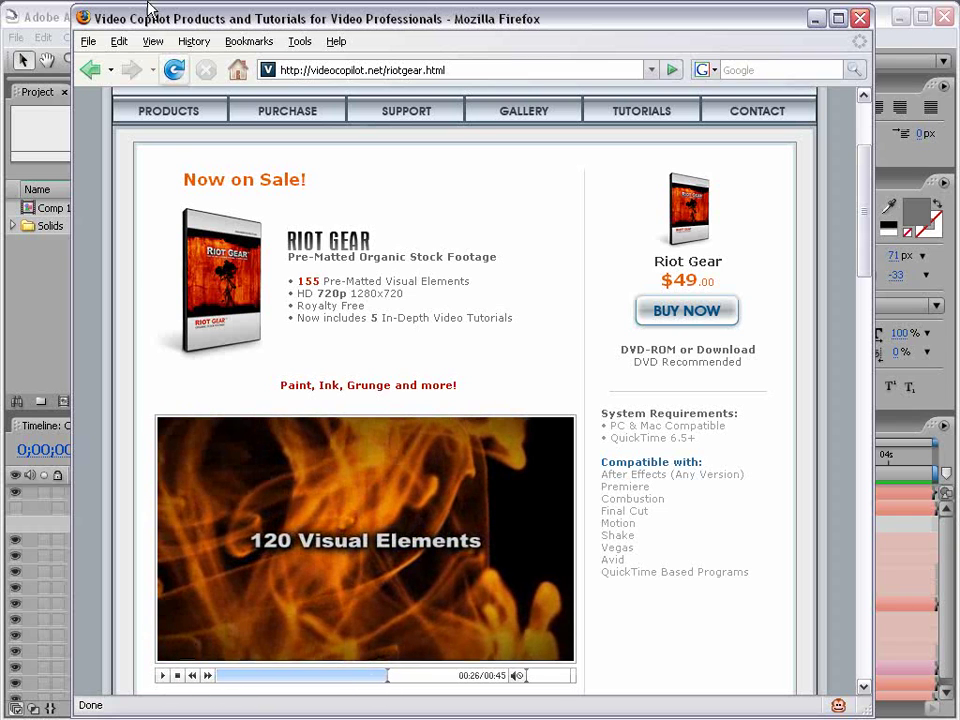
pyautogui.click(43, 21)
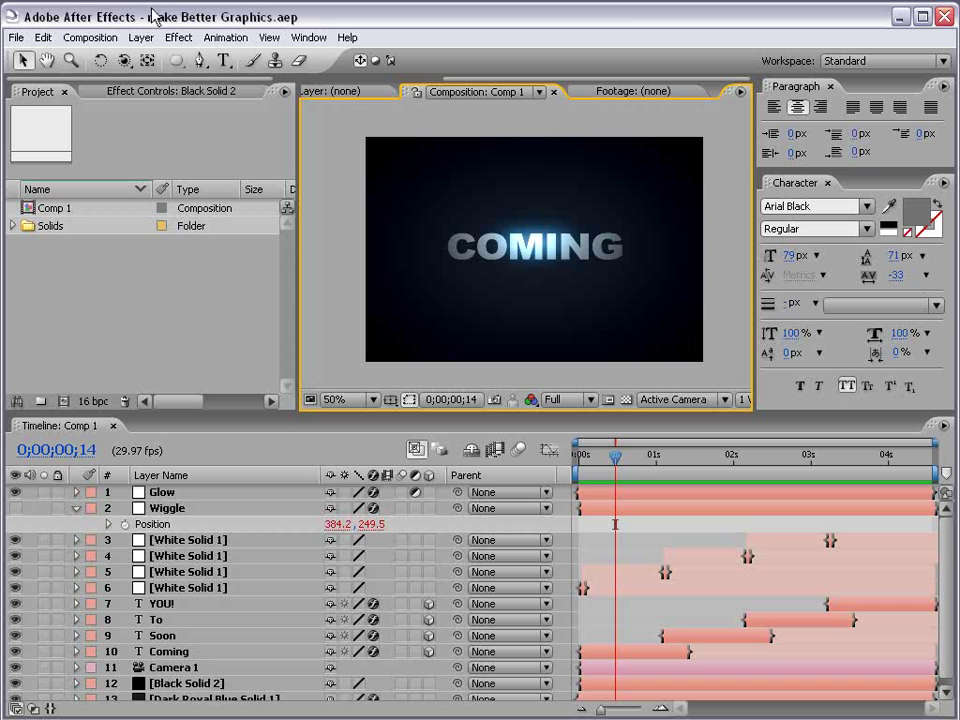
# Create Comp 2 from the NTSC DV 720×480 preset, 10 seconds long, and enlarge the viewer
pyautogui.click(92, 38)
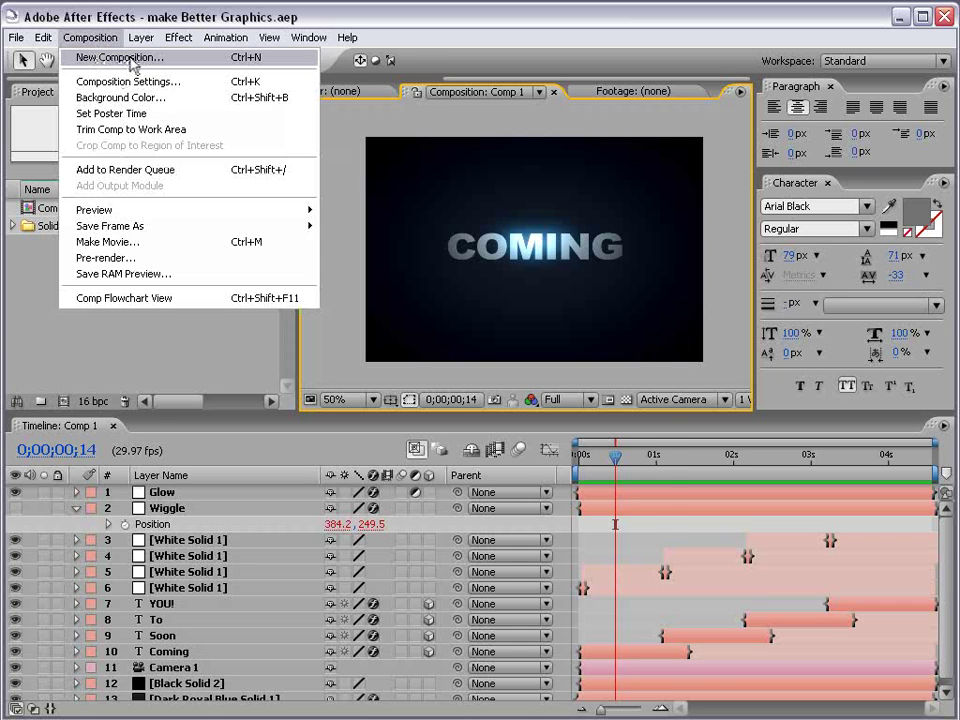
pyautogui.click(100, 57)
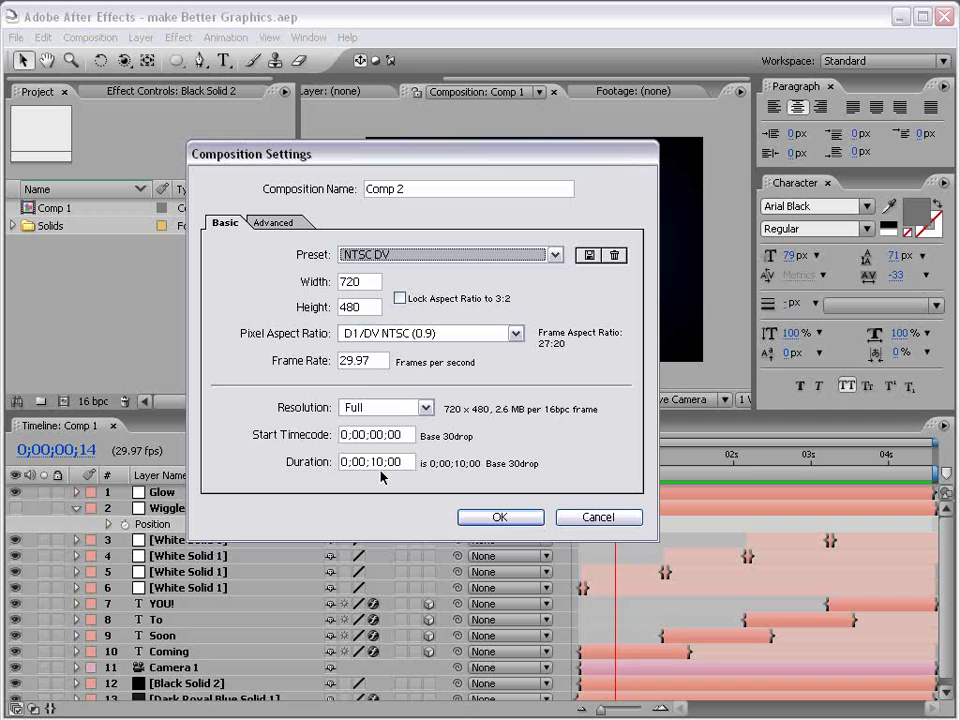
pyautogui.hotkey('alt', 'Down')
pyautogui.click(383, 336)
pyautogui.click(508, 522)
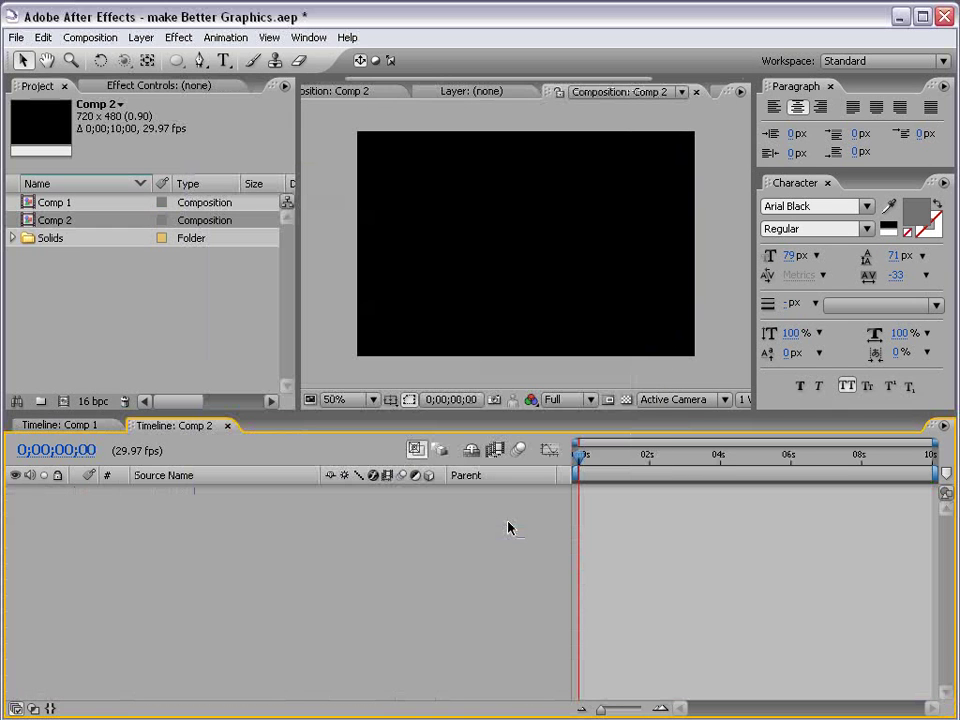
pyautogui.moveTo(463, 414); pyautogui.dragTo(463, 440)
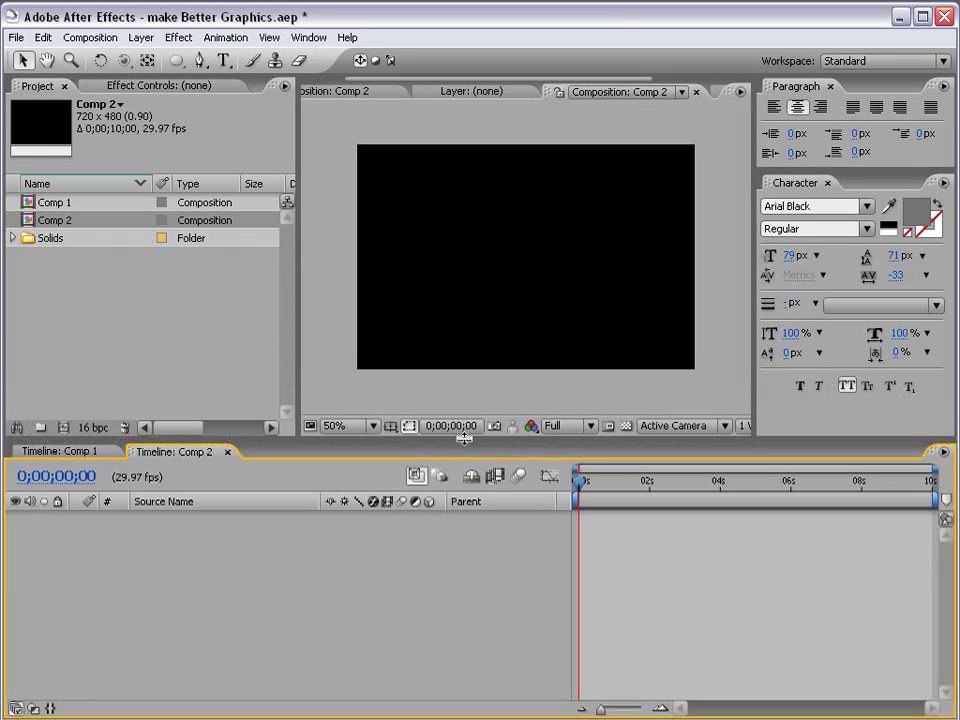
# Add a text layer reading MAKE near the composition centre
pyautogui.click(223, 62)
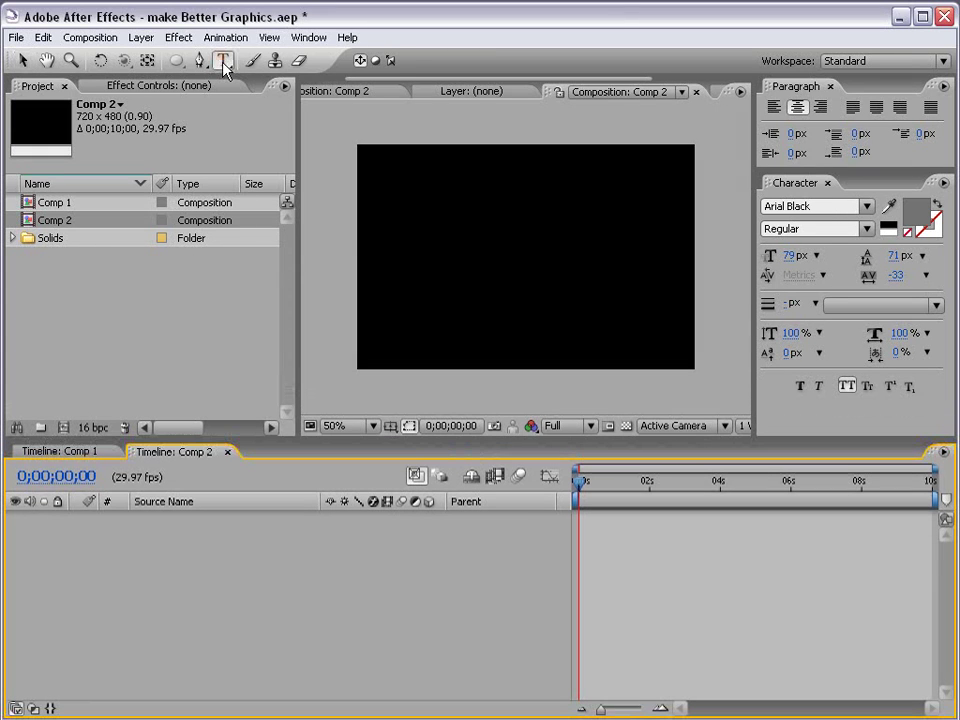
pyautogui.click(506, 251)
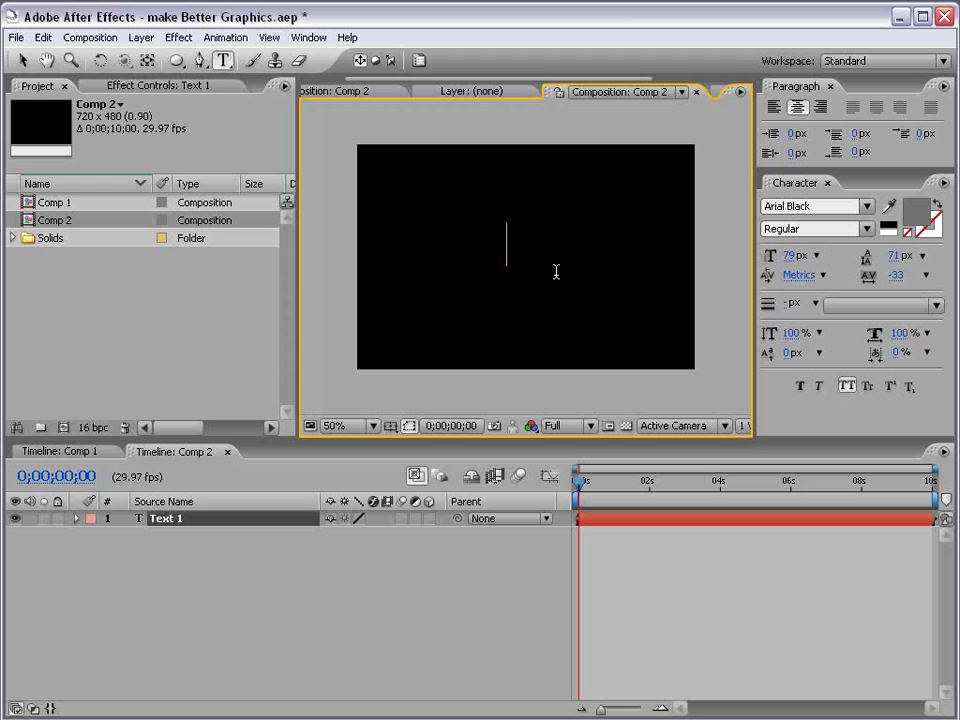
pyautogui.write('MAKE')
pyautogui.click(22, 60)
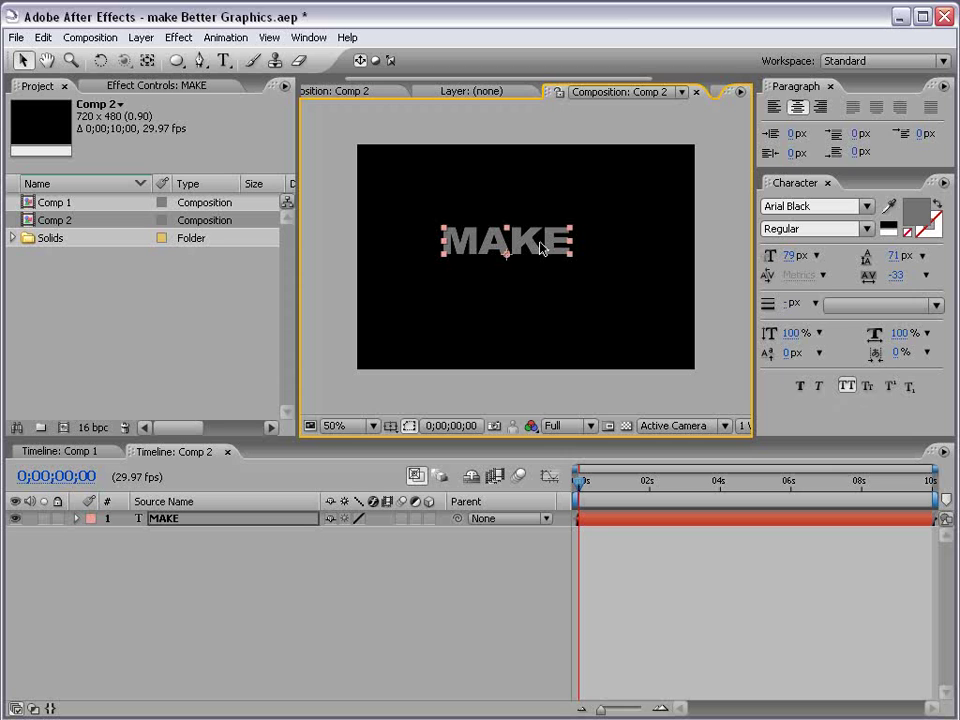
# Show the Title/Action Safe guides to check the layout, then hide them again
pyautogui.click(409, 426)
pyautogui.click(400, 444)
pyautogui.scroll(2, 546, 255)
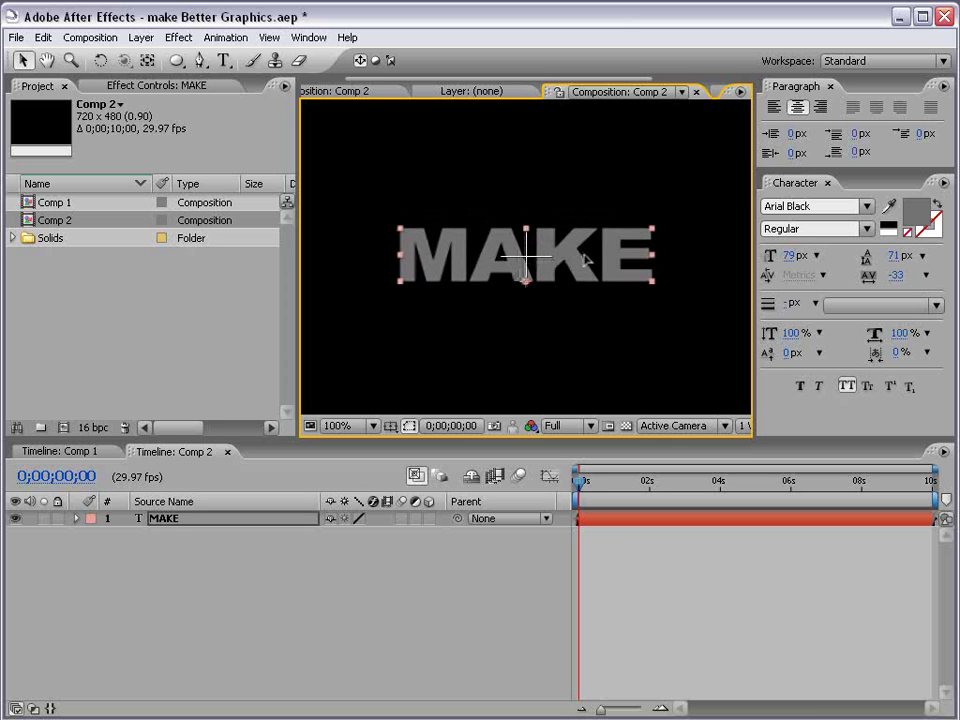
pyautogui.scroll(-2, 540, 266)
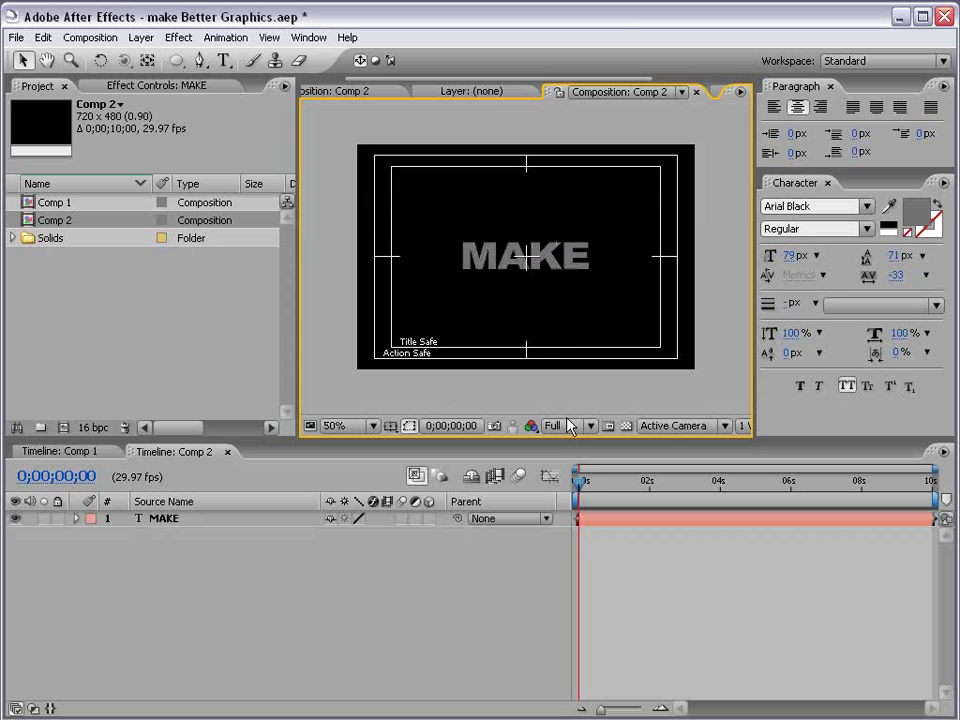
pyautogui.press("'")
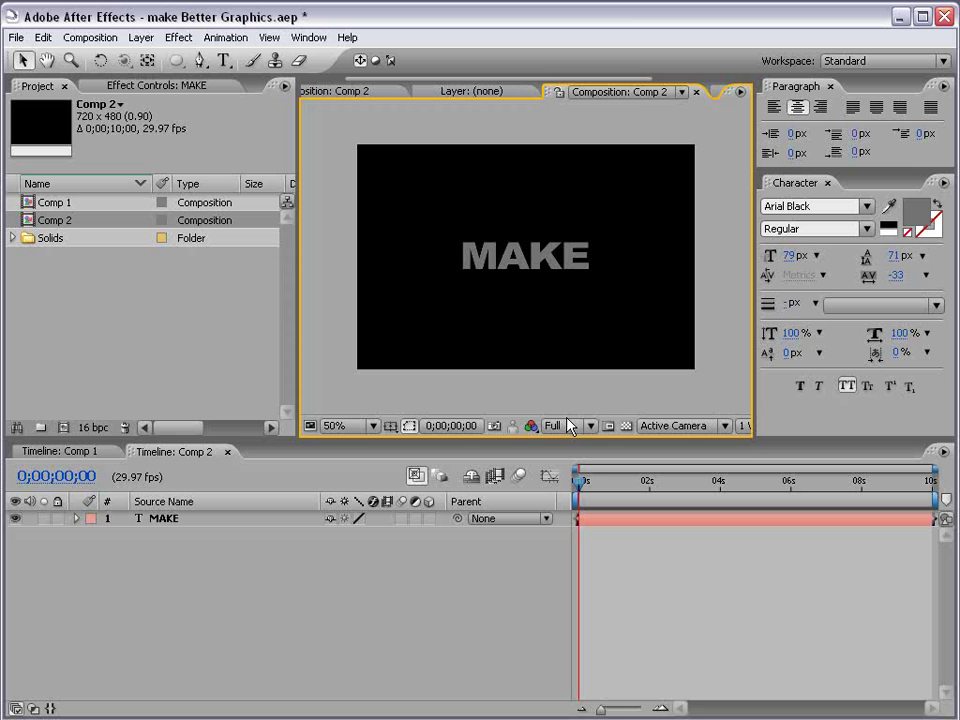
# Add Camera 1 to Comp 2 using the 35mm preset
pyautogui.click(140, 38)
pyautogui.moveTo(152, 57)
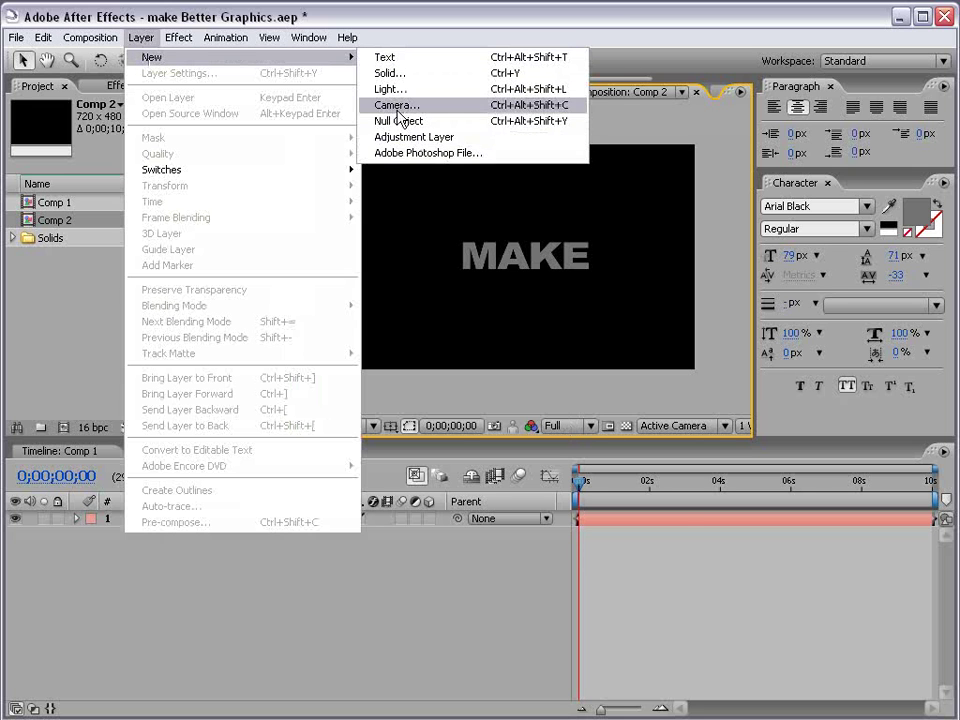
pyautogui.click(396, 105)
pyautogui.click(446, 180)
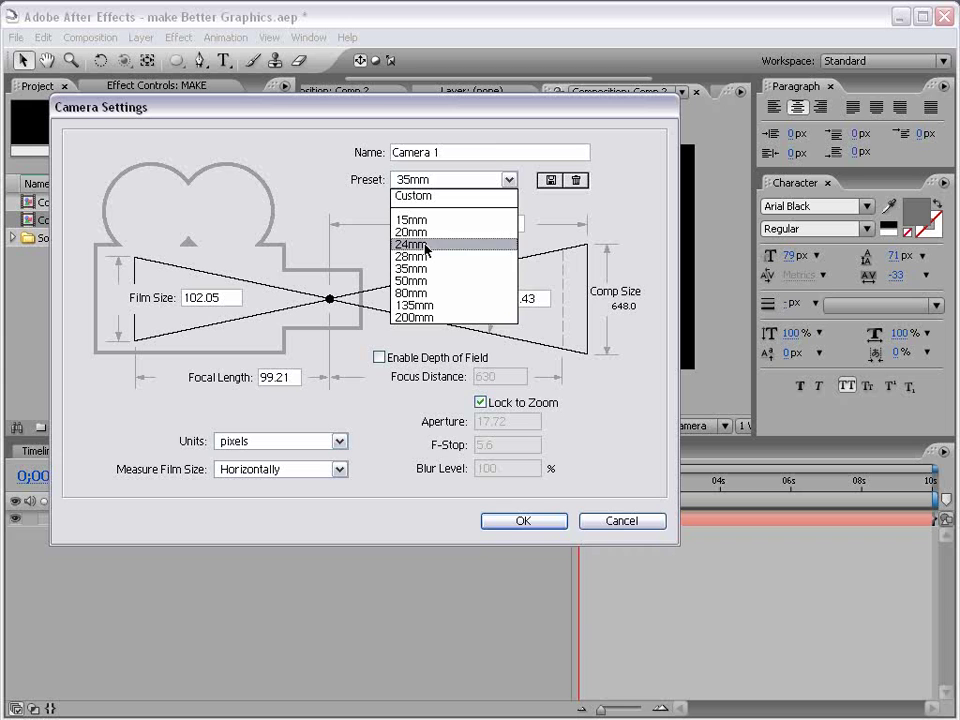
pyautogui.click(424, 270)
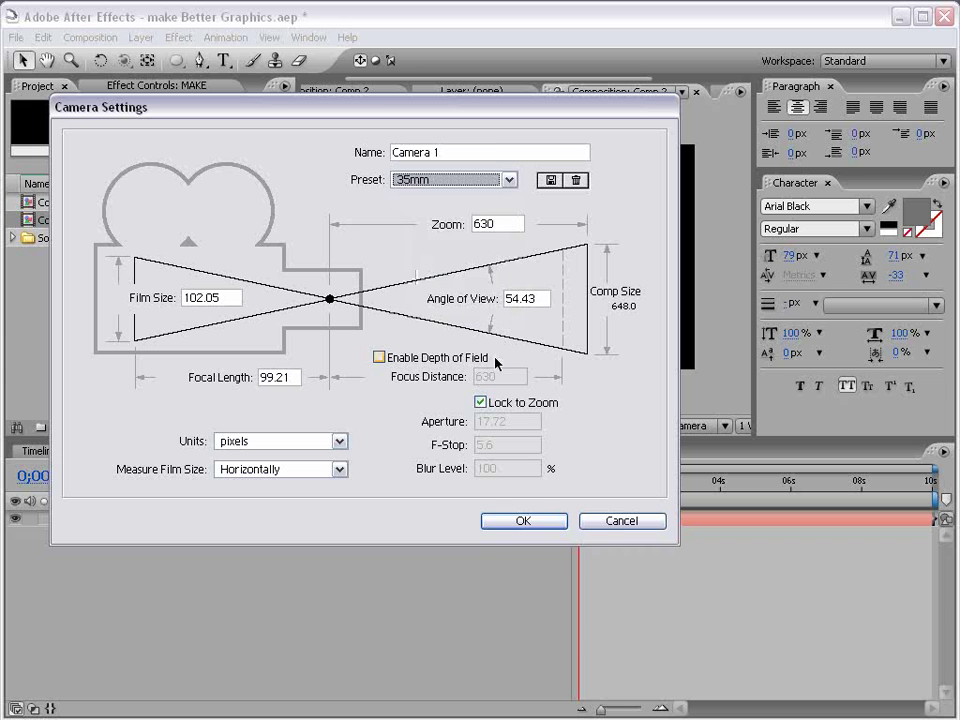
pyautogui.click(525, 522)
pyautogui.click(514, 423)
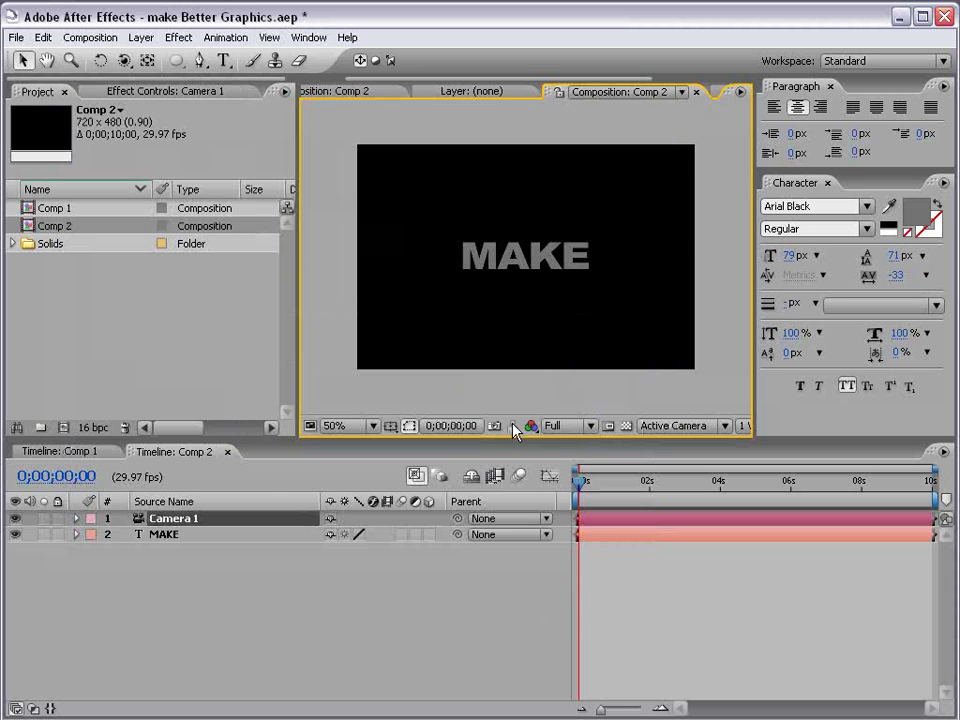
# Make MAKE a 3D layer, test an orbit with Camera 1, and close the Character and Paragraph panels
pyautogui.click(165, 534)
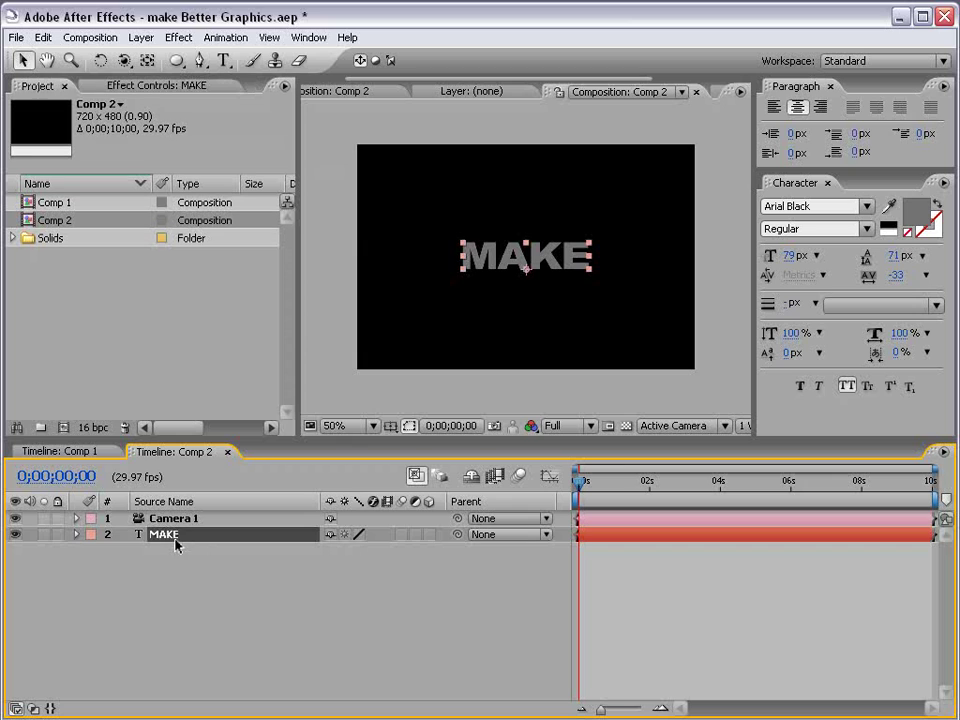
pyautogui.click(428, 534)
pyautogui.click(446, 601)
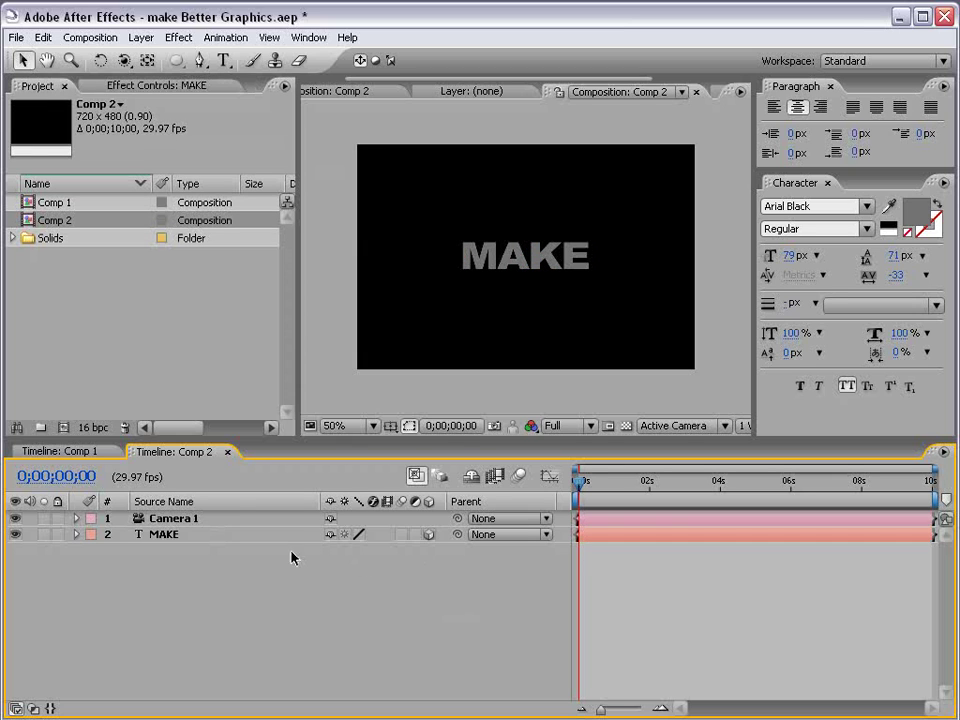
pyautogui.click(173, 518)
pyautogui.press('c')
pyautogui.moveTo(576, 284); pyautogui.dragTo(594, 294)
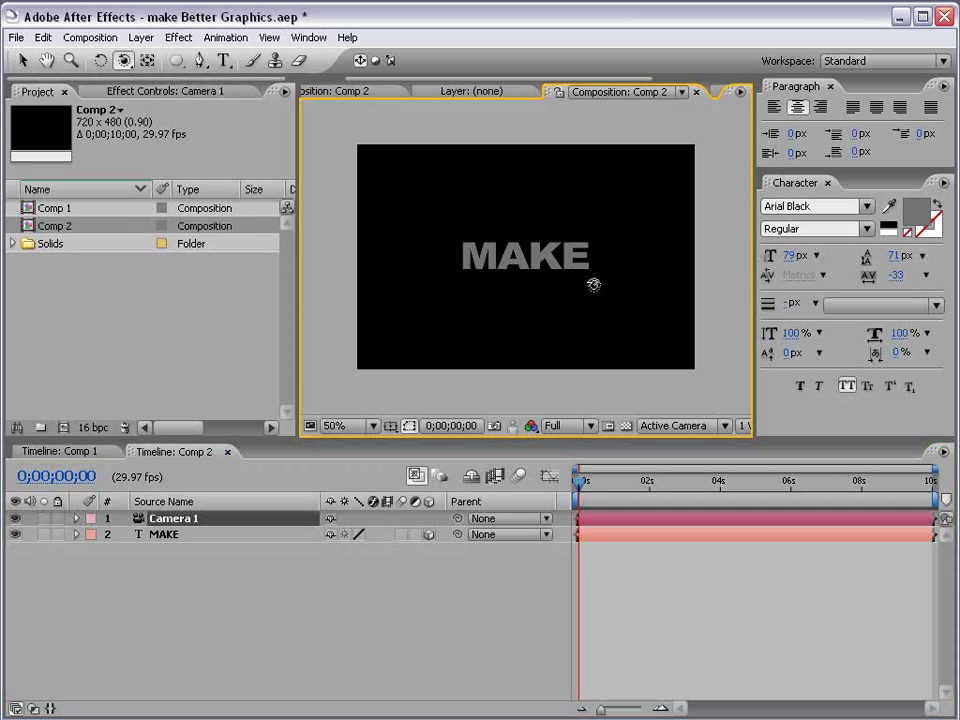
pyautogui.click(827, 183)
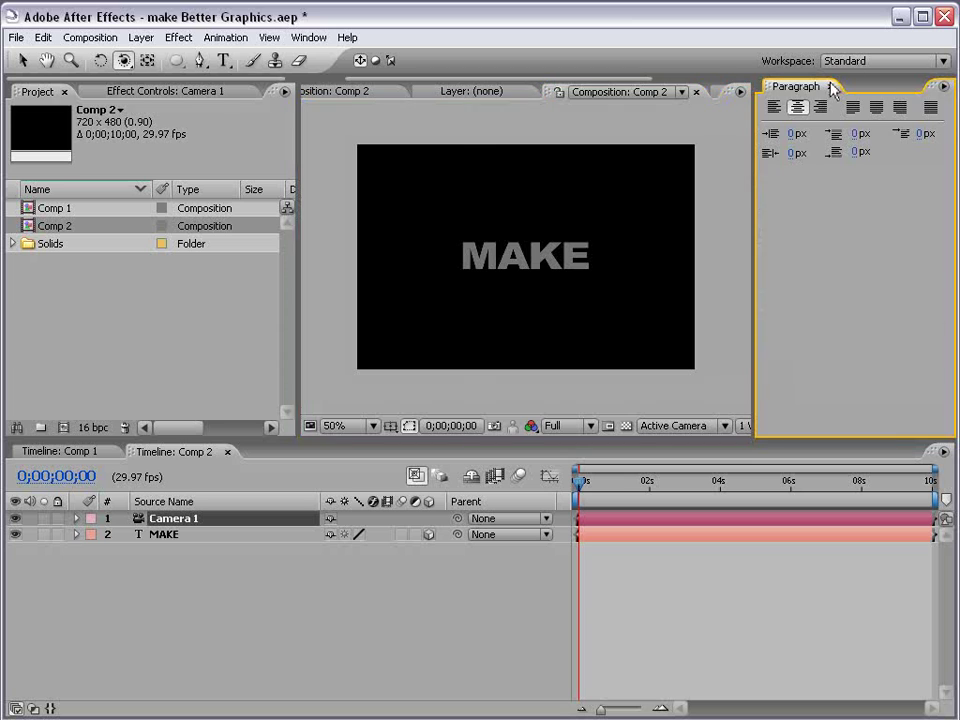
pyautogui.click(830, 88)
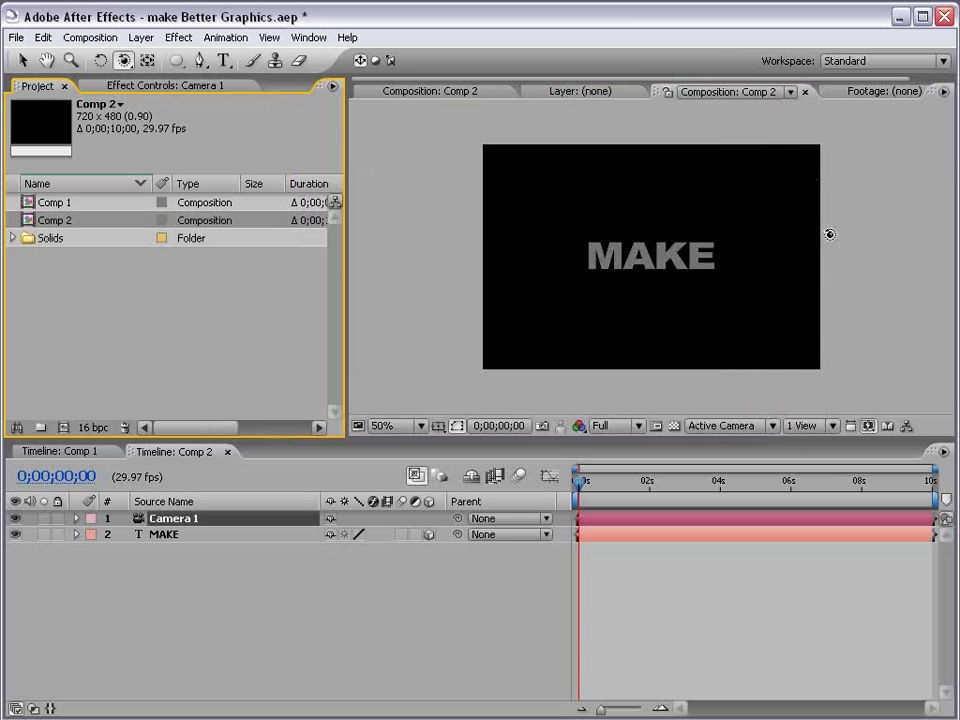
# Select MAKE and reveal only its Position and Opacity properties
pyautogui.click(560, 398)
pyautogui.press('v')
pyautogui.press('/')
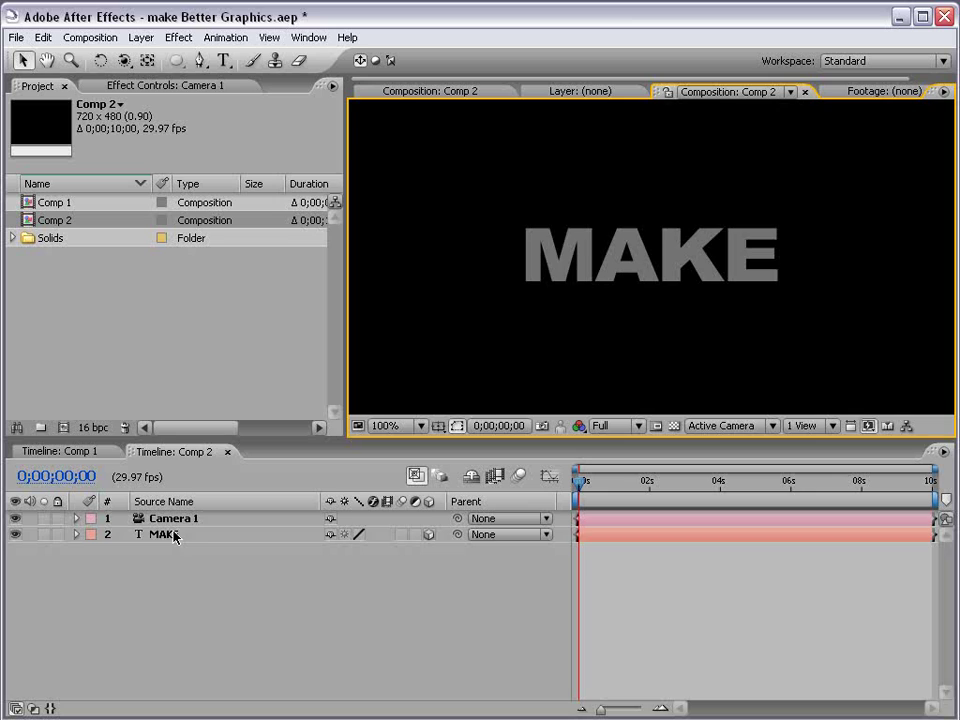
pyautogui.click(171, 534)
pyautogui.press(',')
pyautogui.press(',')
pyautogui.click(441, 396)
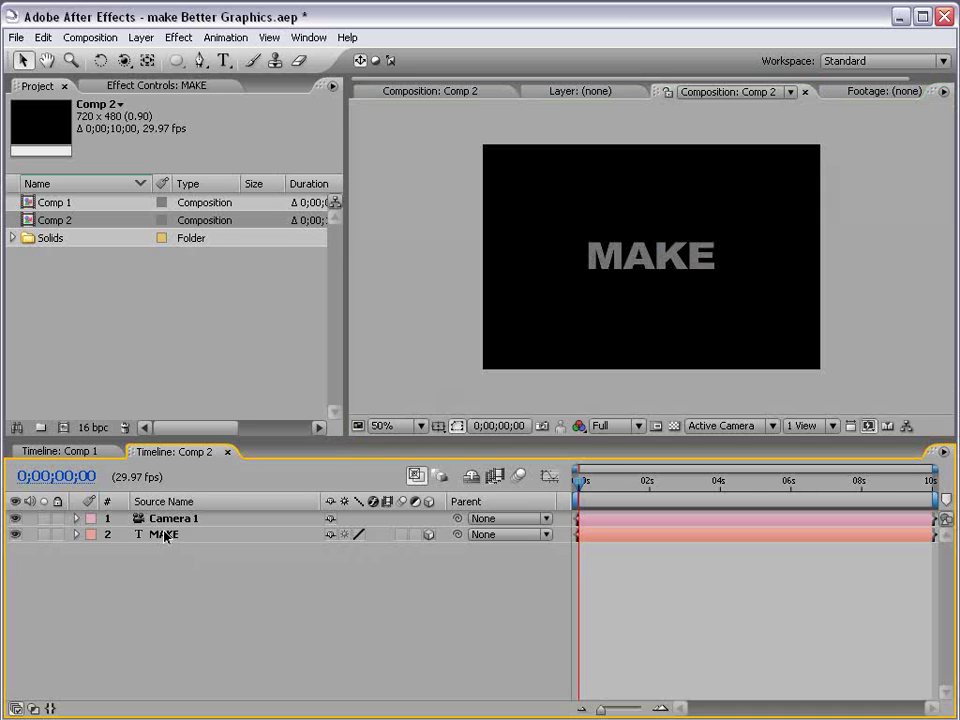
pyautogui.click(163, 535)
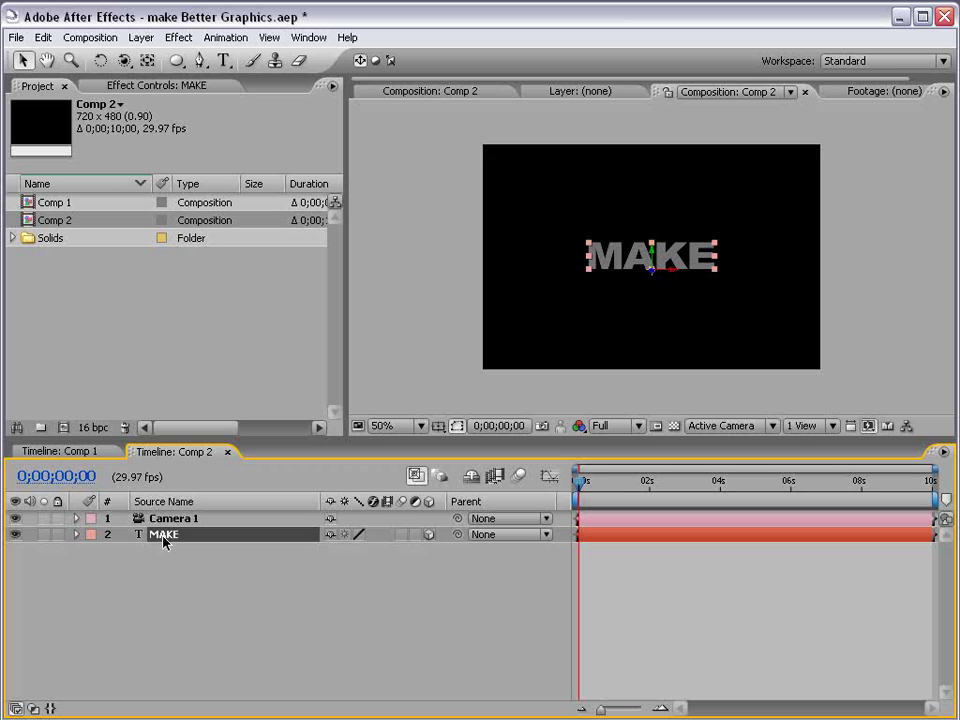
pyautogui.click(75, 535)
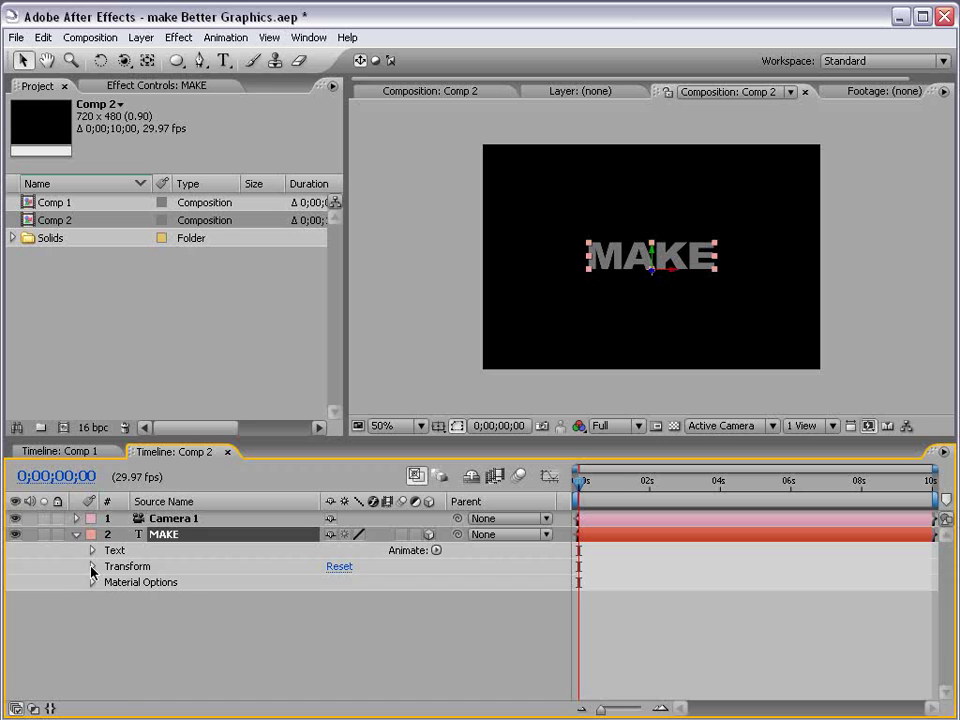
pyautogui.click(92, 567)
pyautogui.click(253, 611)
pyautogui.click(165, 535)
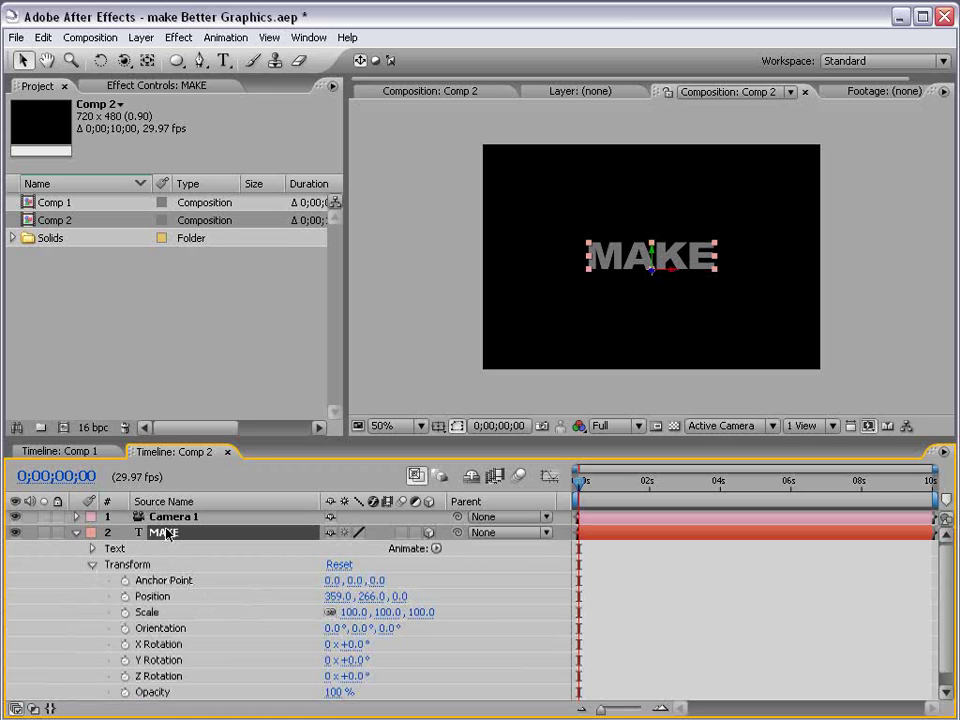
pyautogui.press('p')
pyautogui.hotkey('shift', 't')
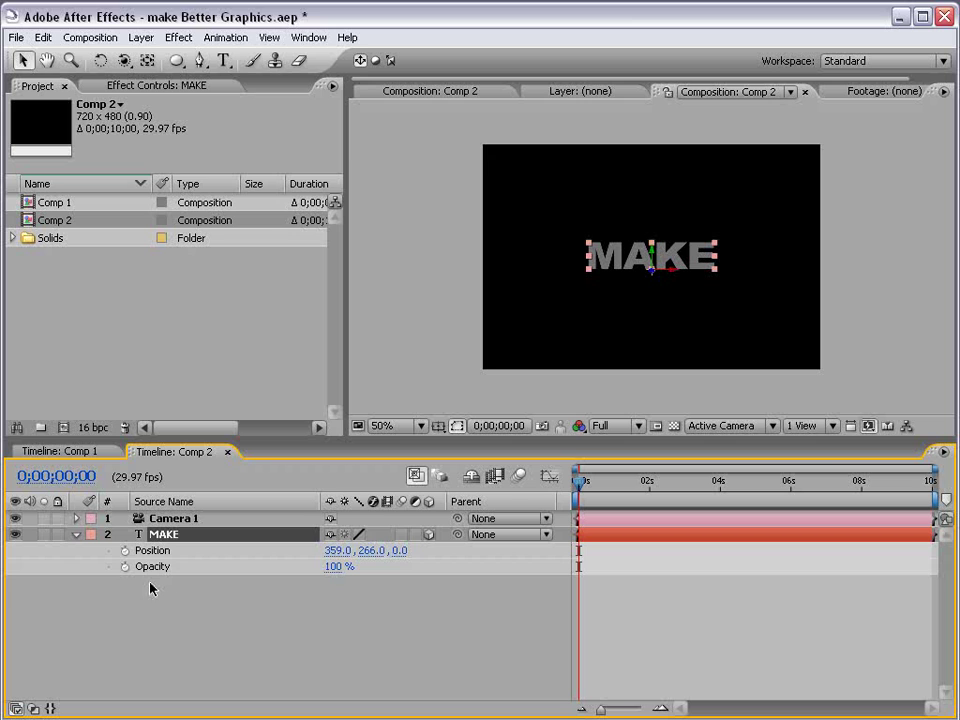
# Keyframe MAKE's Position at frame 0 with its Z depth pushed to about -647
pyautogui.moveTo(399, 551); pyautogui.dragTo(257, 534)
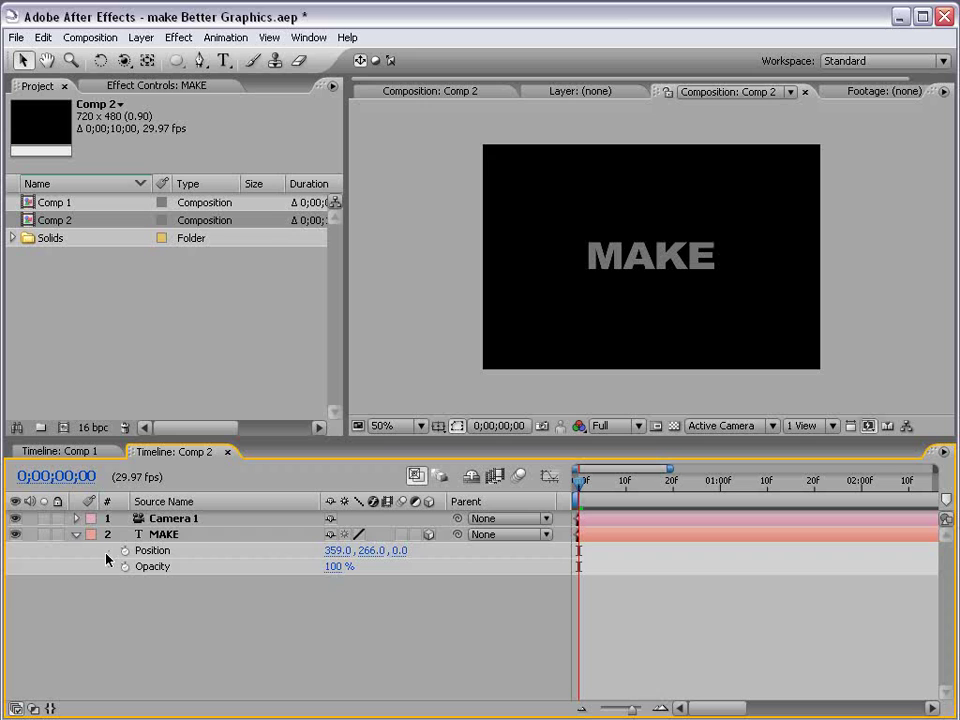
pyautogui.click(124, 551)
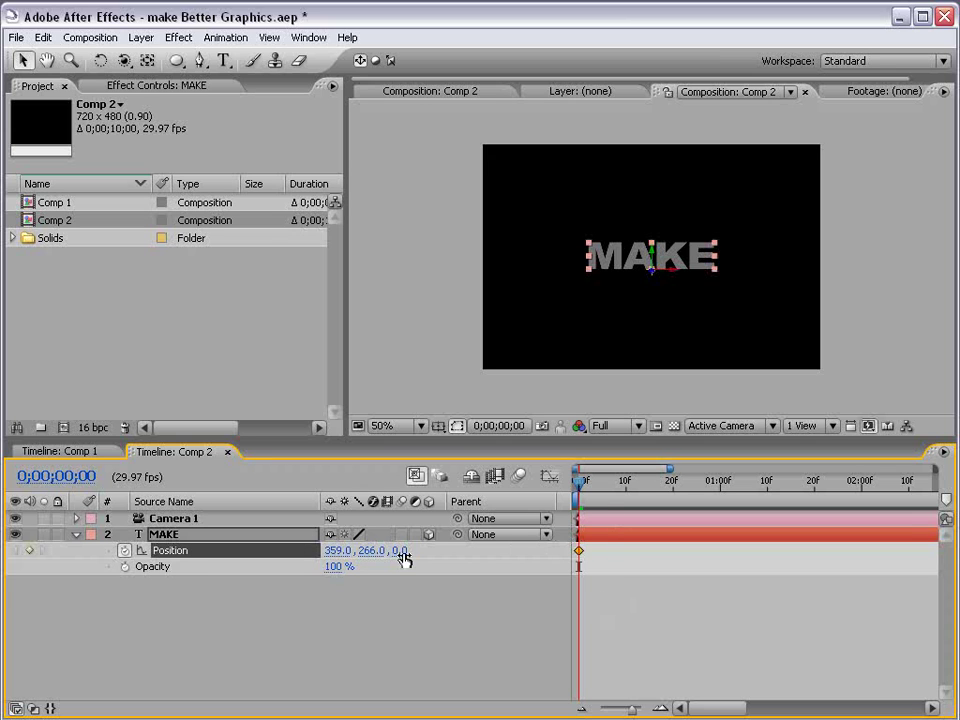
pyautogui.moveTo(401, 553); pyautogui.dragTo(343, 561)
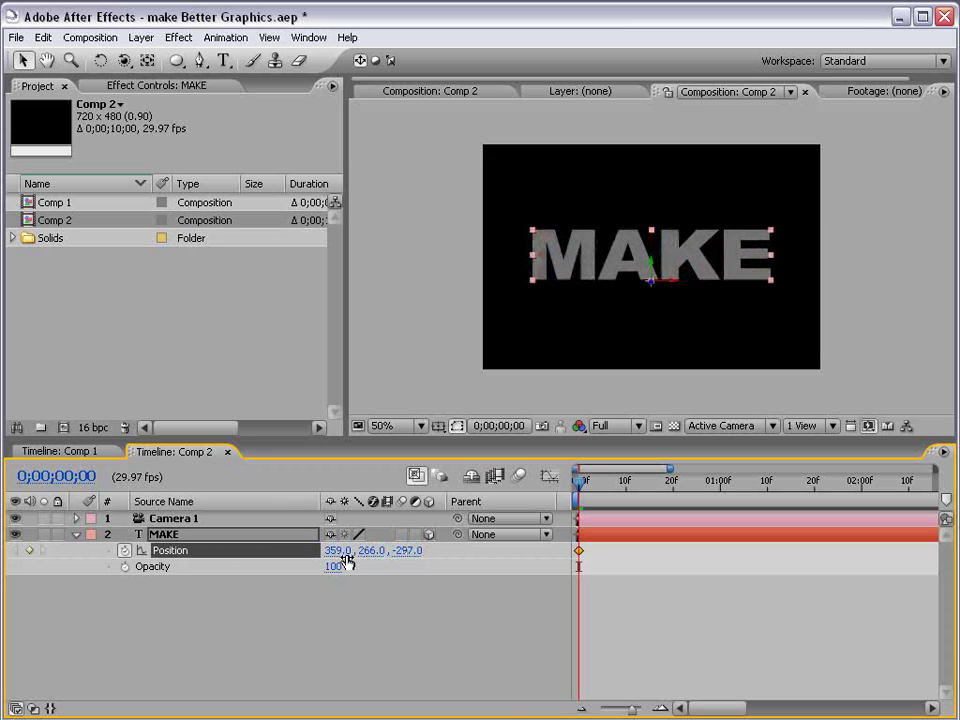
pyautogui.moveTo(404, 558); pyautogui.dragTo(381, 551)
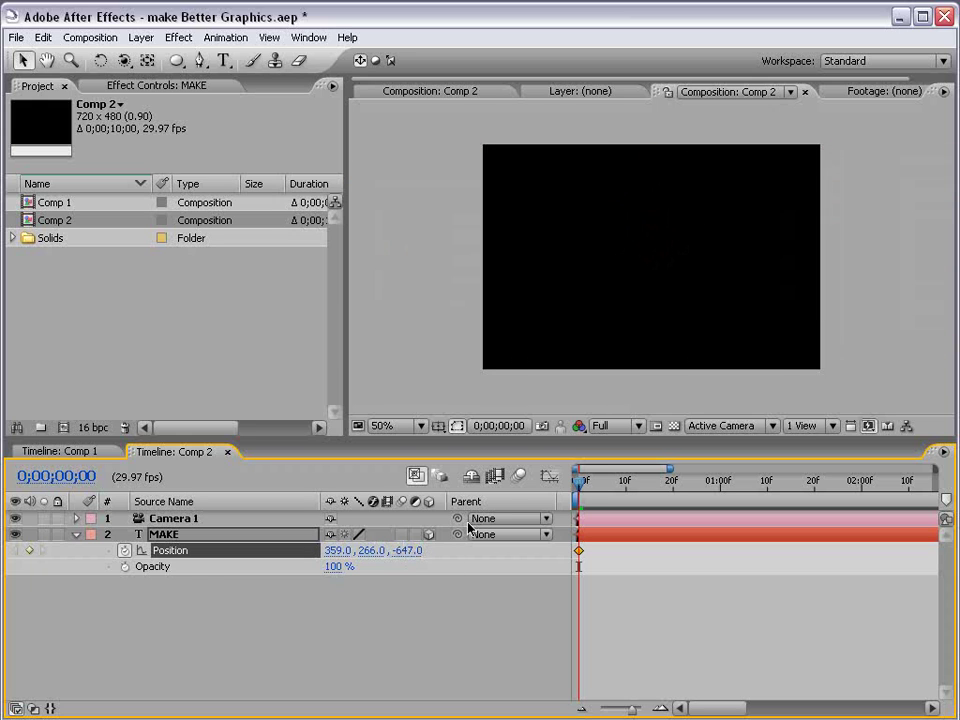
# Set MAKE's Z position to 0 at frame 8 and preview the fly-in
pyautogui.moveTo(581, 494); pyautogui.dragTo(617, 494)
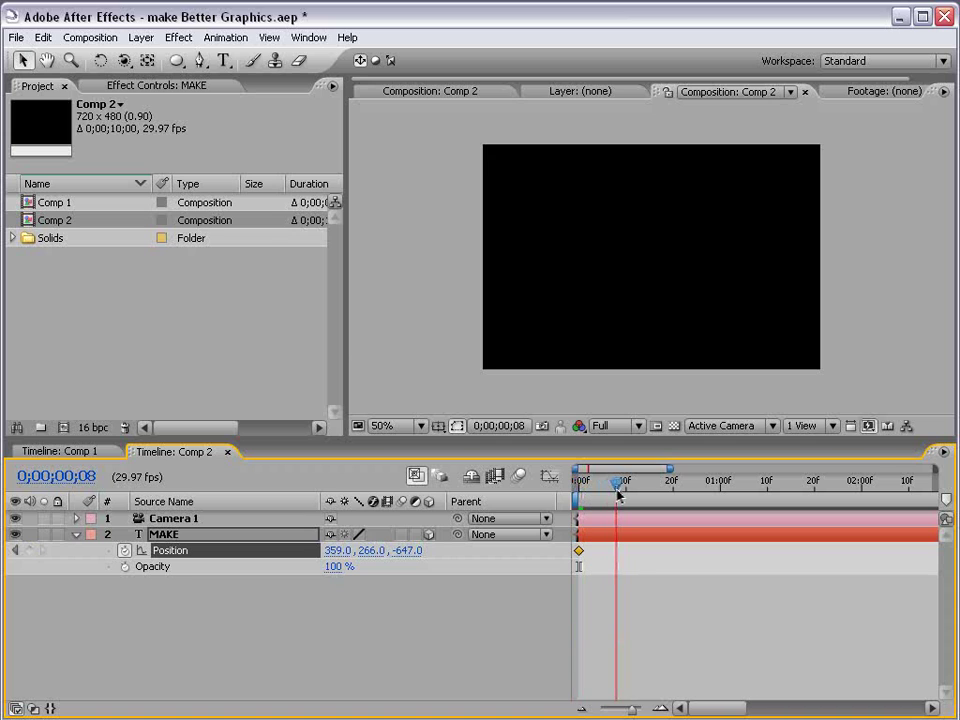
pyautogui.click(409, 551)
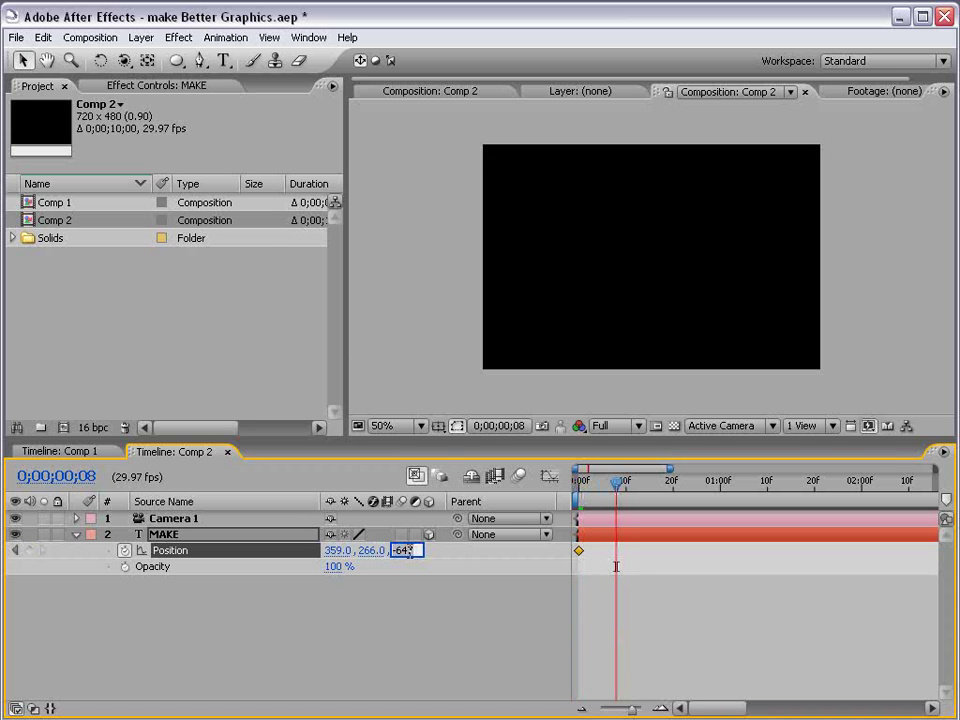
pyautogui.write('0')
pyautogui.press('Return')
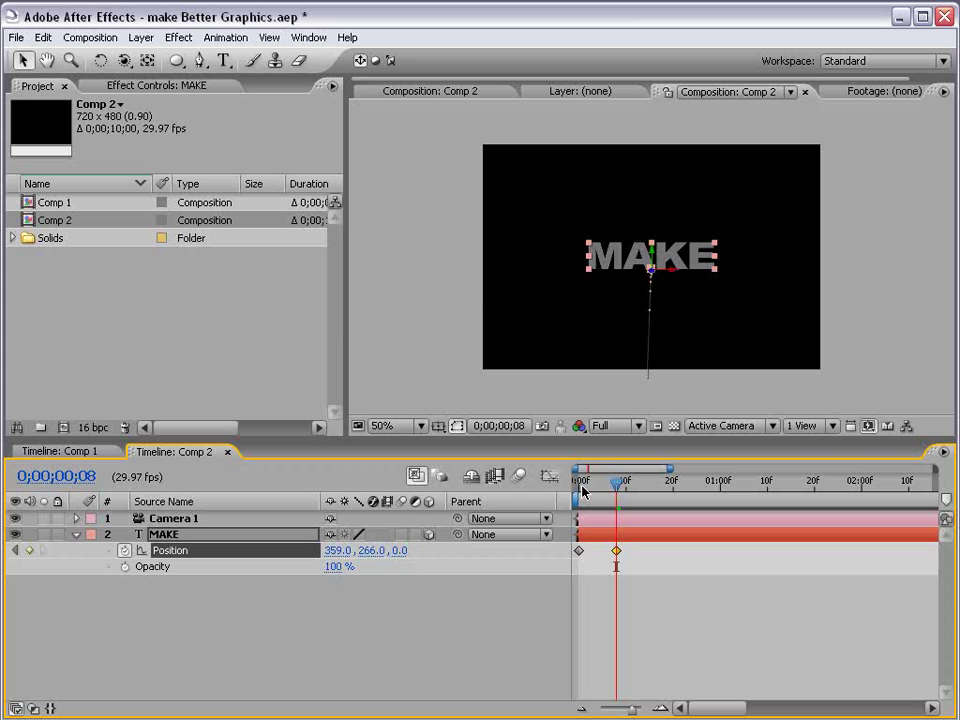
pyautogui.moveTo(583, 490); pyautogui.dragTo(721, 501)
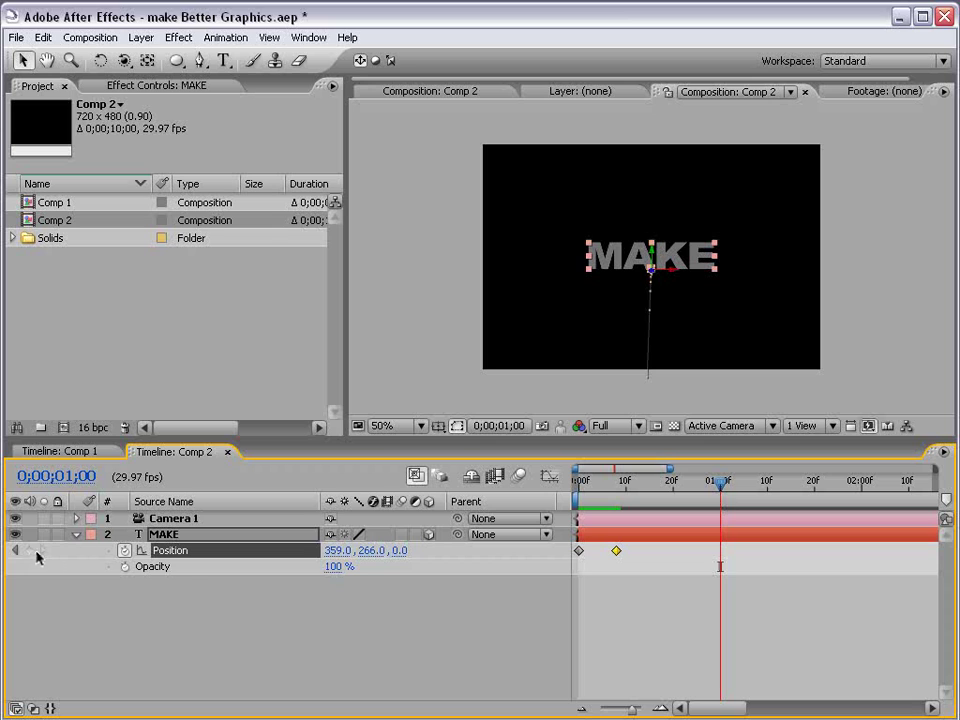
# Push MAKE's Z depth out to 1710 at 1;09 and return to the start
pyautogui.moveTo(729, 489); pyautogui.dragTo(762, 490)
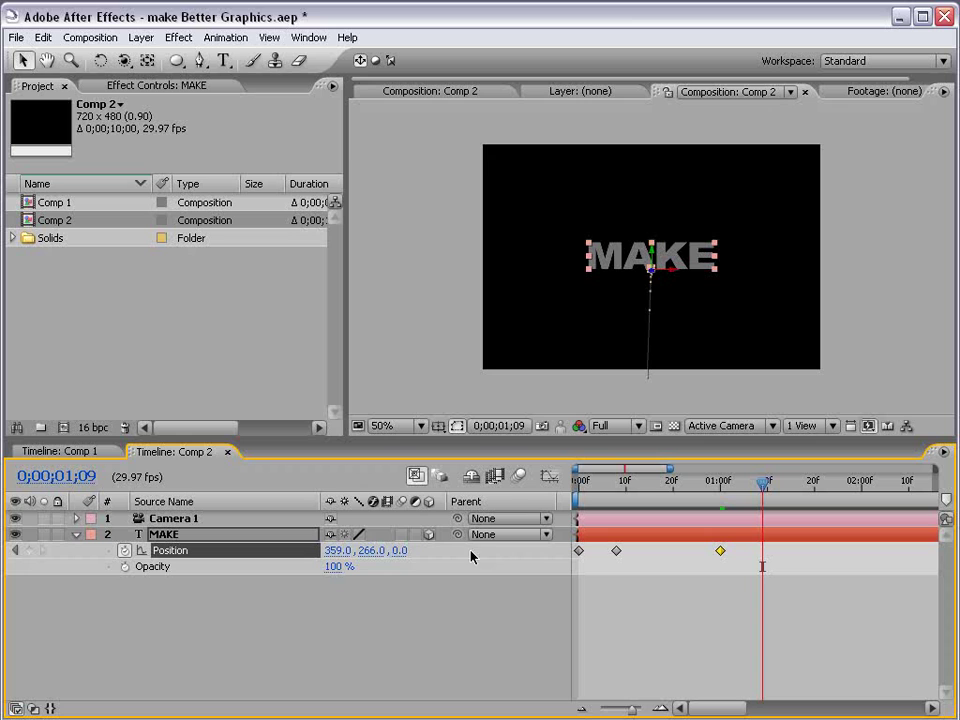
pyautogui.moveTo(401, 551); pyautogui.dragTo(762, 550)
pyautogui.click(544, 362)
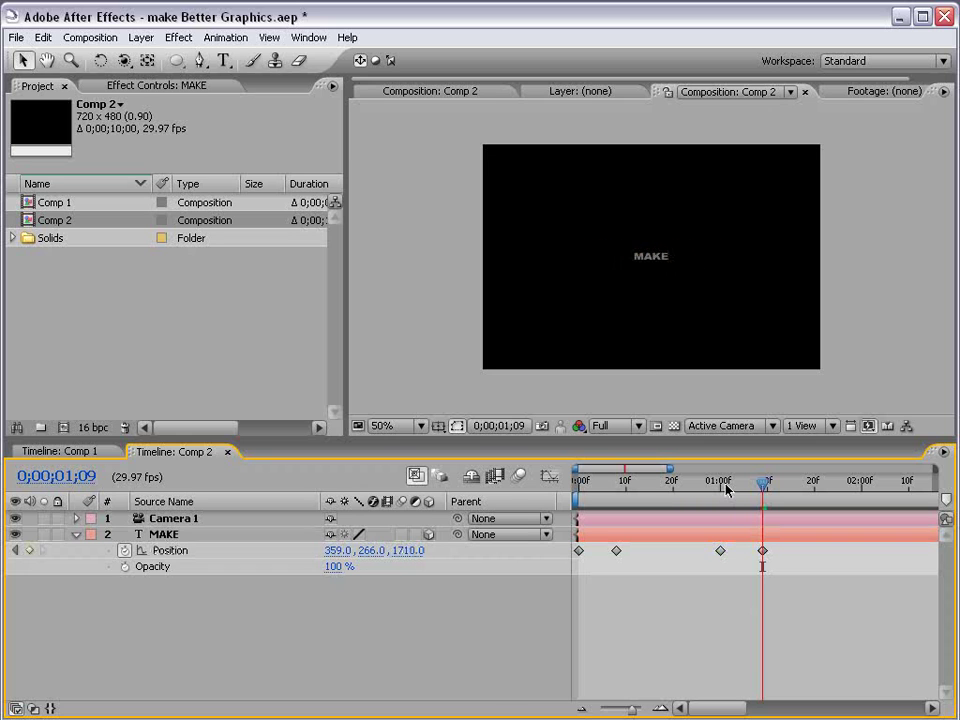
pyautogui.moveTo(762, 483); pyautogui.dragTo(720, 497)
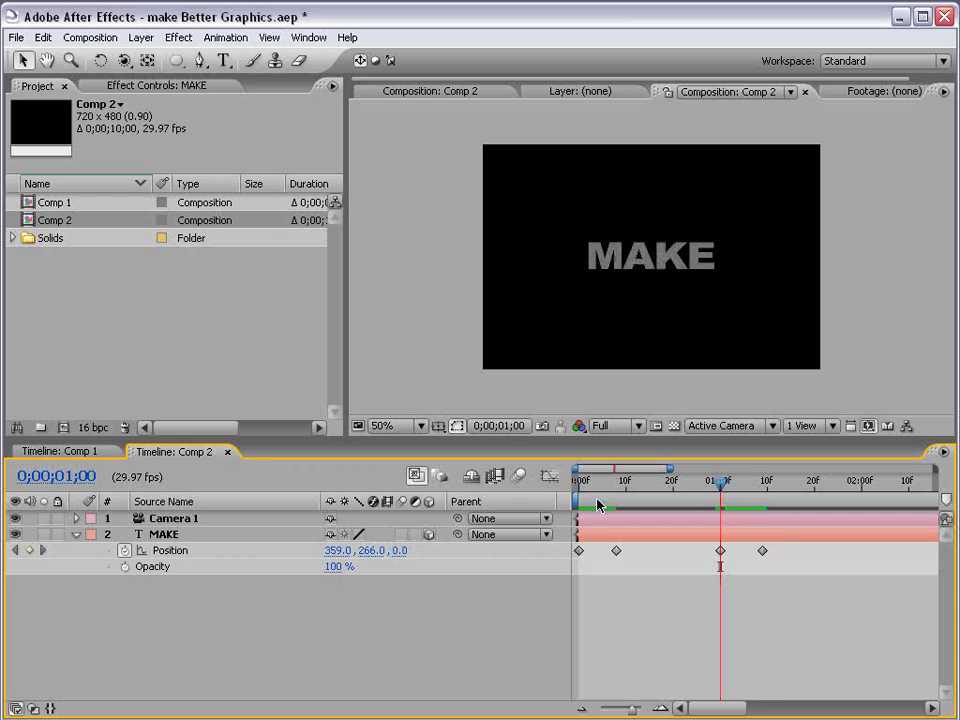
# Keyframe MAKE's Opacity at 100% at 1;00 and 0% at 1;07
pyautogui.click(125, 567)
pyautogui.moveTo(741, 486); pyautogui.dragTo(753, 486)
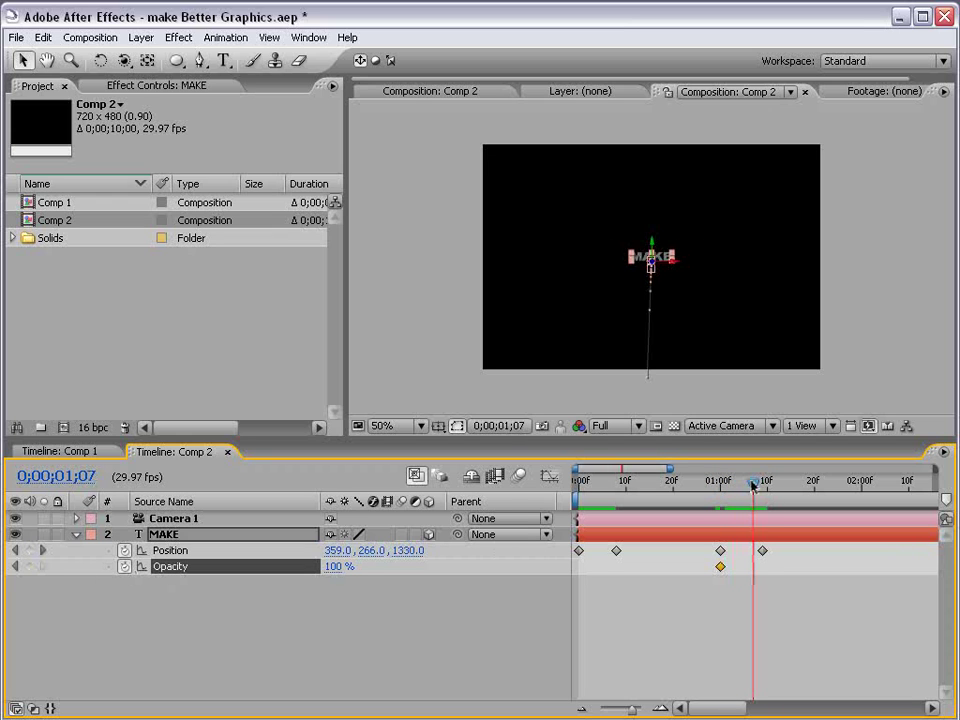
pyautogui.click(333, 567)
pyautogui.write('0')
pyautogui.press('Return')
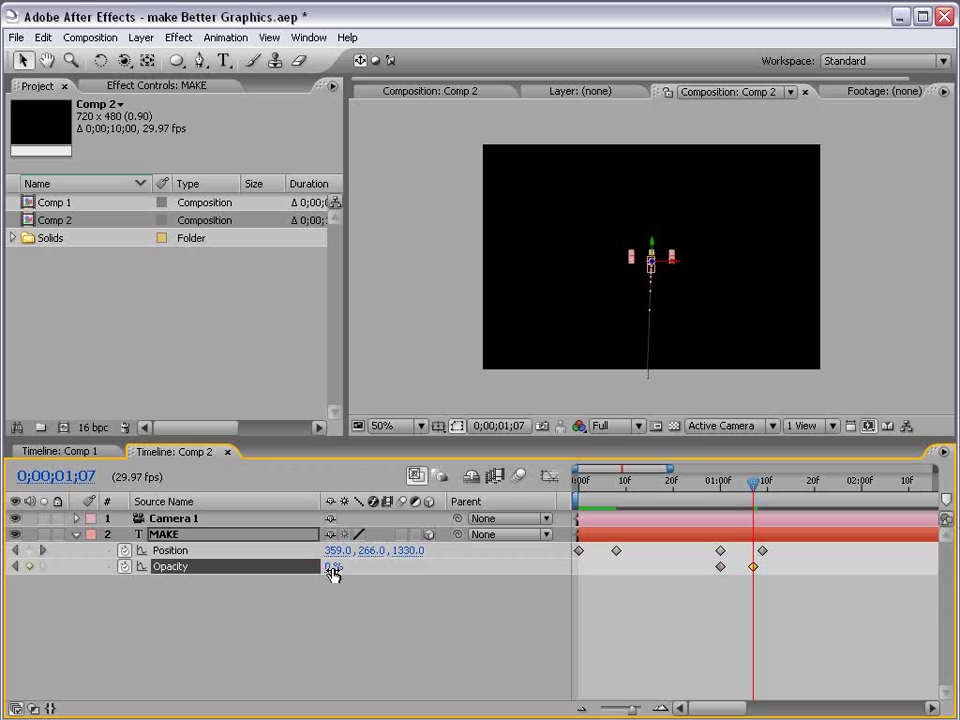
pyautogui.click(668, 621)
pyautogui.moveTo(720, 486)
pyautogui.mouseDown()
pyautogui.moveTo(755, 488)
pyautogui.moveTo(609, 489)
pyautogui.moveTo(721, 490)
pyautogui.mouseUp()
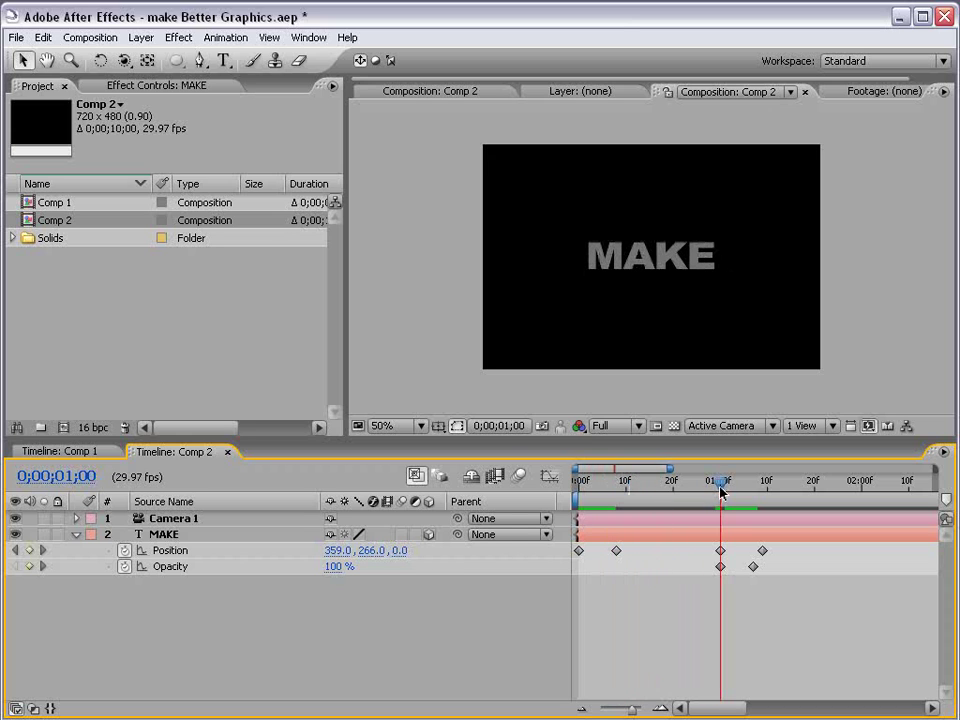
# Adjust MAKE's depth at 1;00 and scrub from frame 8 to review the fade-out
pyautogui.moveTo(404, 550); pyautogui.dragTo(490, 549)
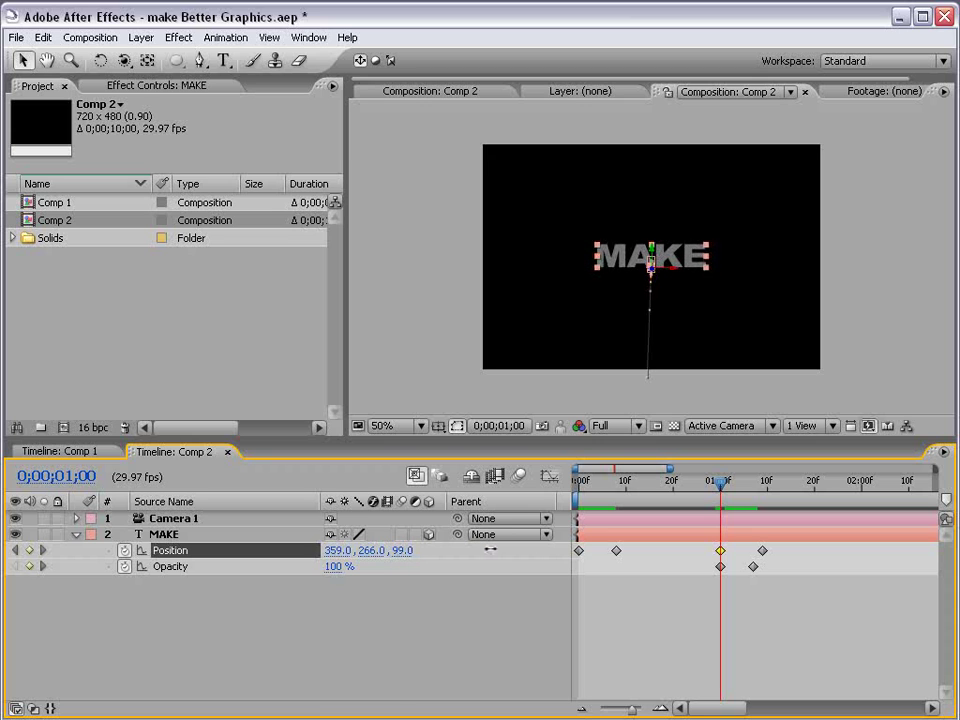
pyautogui.click(716, 633)
pyautogui.click(677, 481)
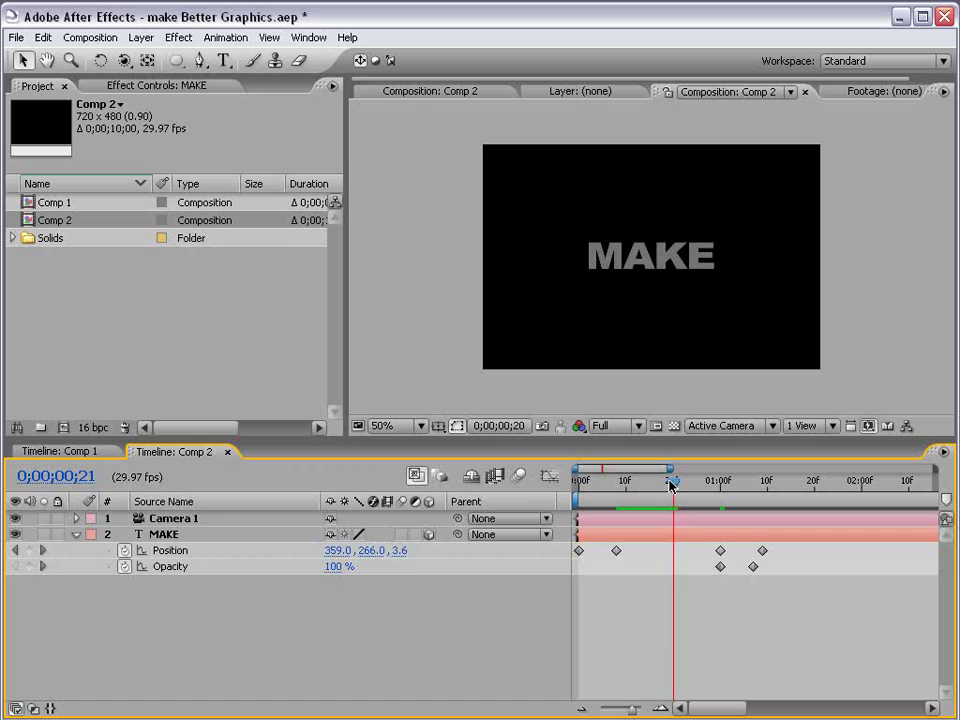
pyautogui.moveTo(649, 484); pyautogui.dragTo(616, 493)
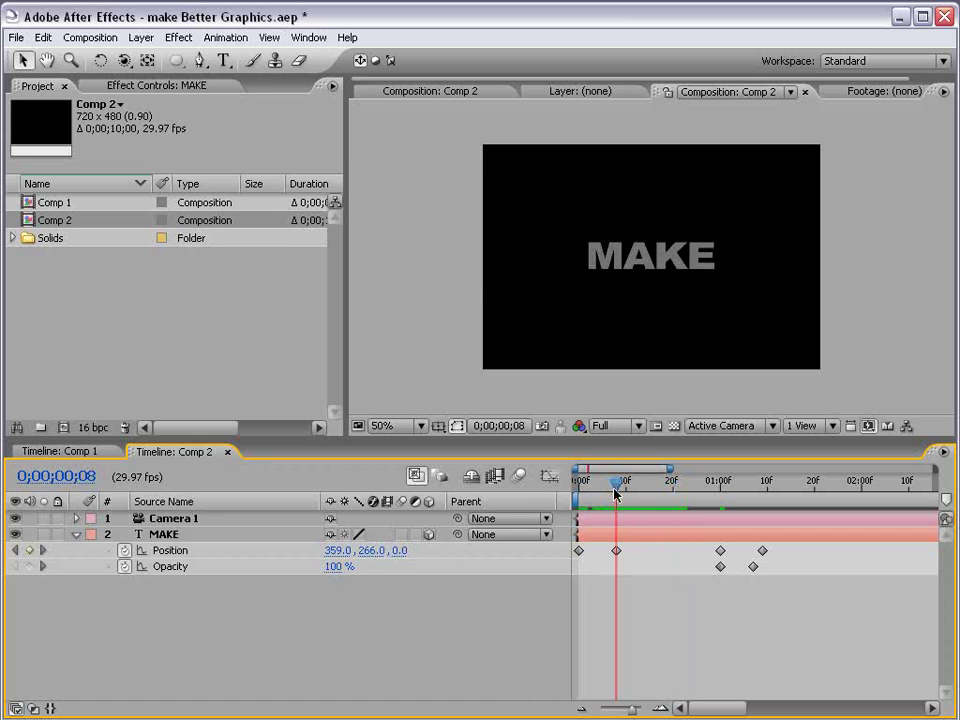
pyautogui.moveTo(684, 491); pyautogui.dragTo(617, 500)
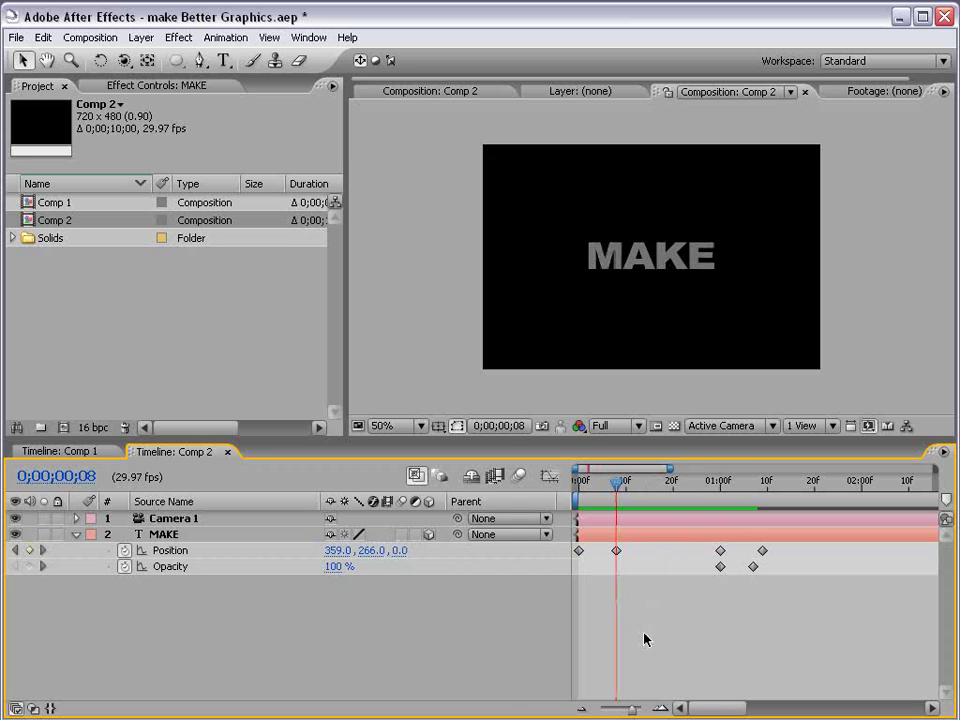
# Set Linear spatial interpolation on MAKE's Position keyframes at frame 8 and 1;00
pyautogui.rightClick(616, 551)
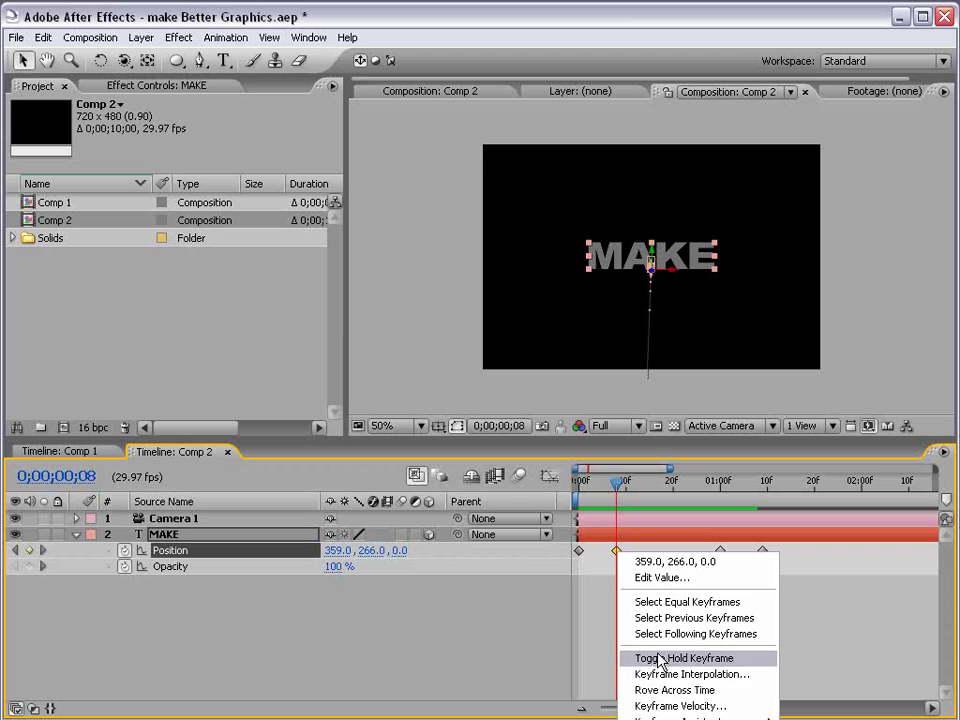
pyautogui.click(750, 677)
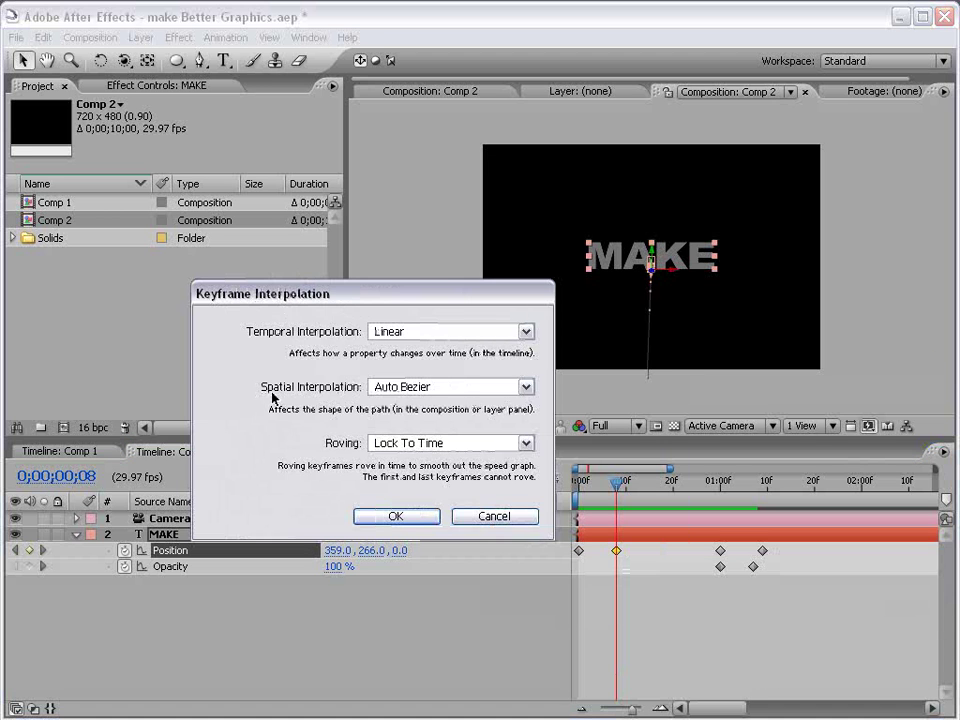
pyautogui.click(440, 387)
pyautogui.click(388, 426)
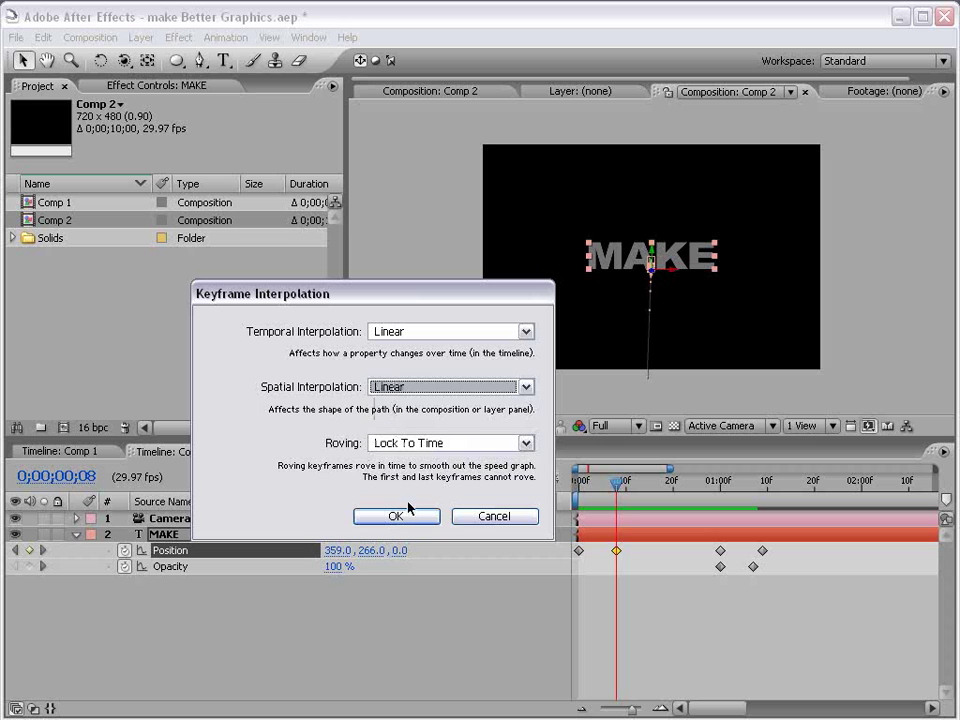
pyautogui.click(396, 516)
pyautogui.rightClick(721, 552)
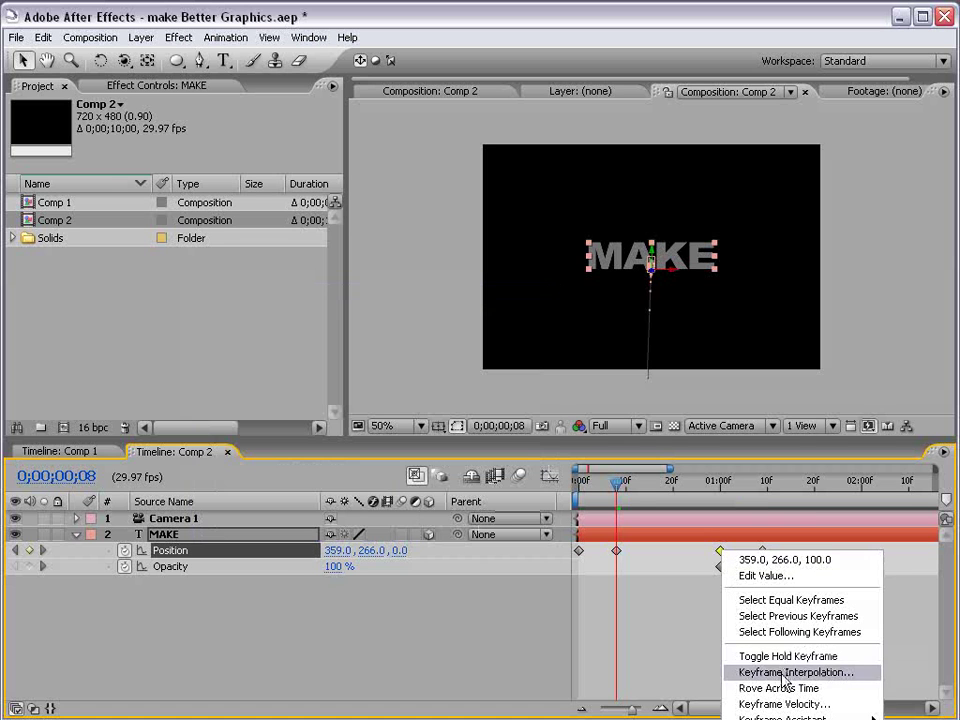
pyautogui.click(797, 671)
pyautogui.click(447, 387)
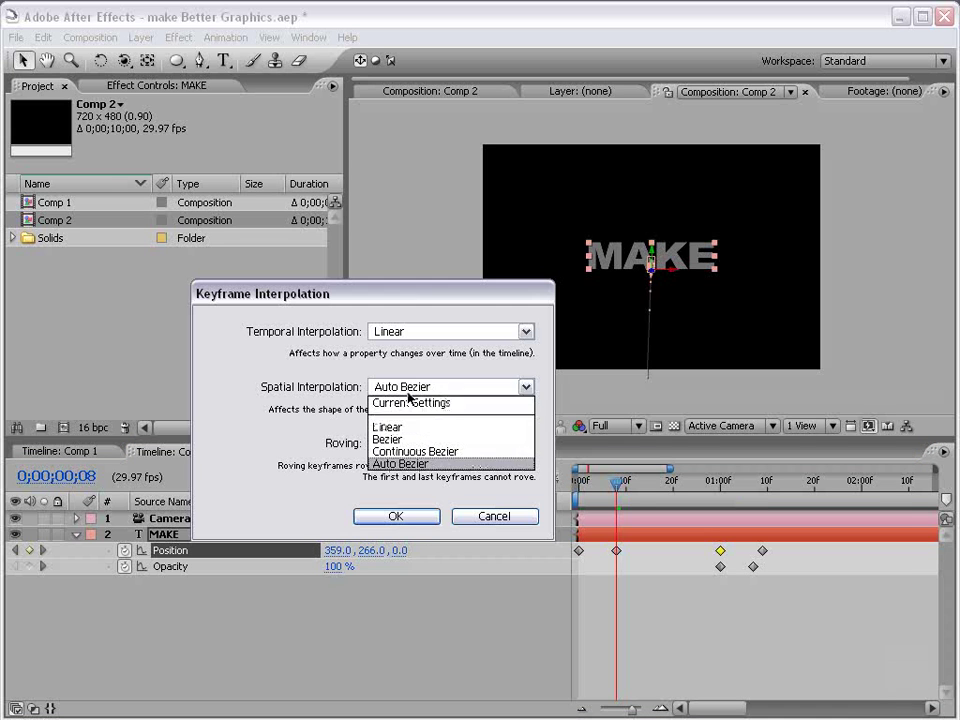
pyautogui.click(396, 517)
pyautogui.click(712, 594)
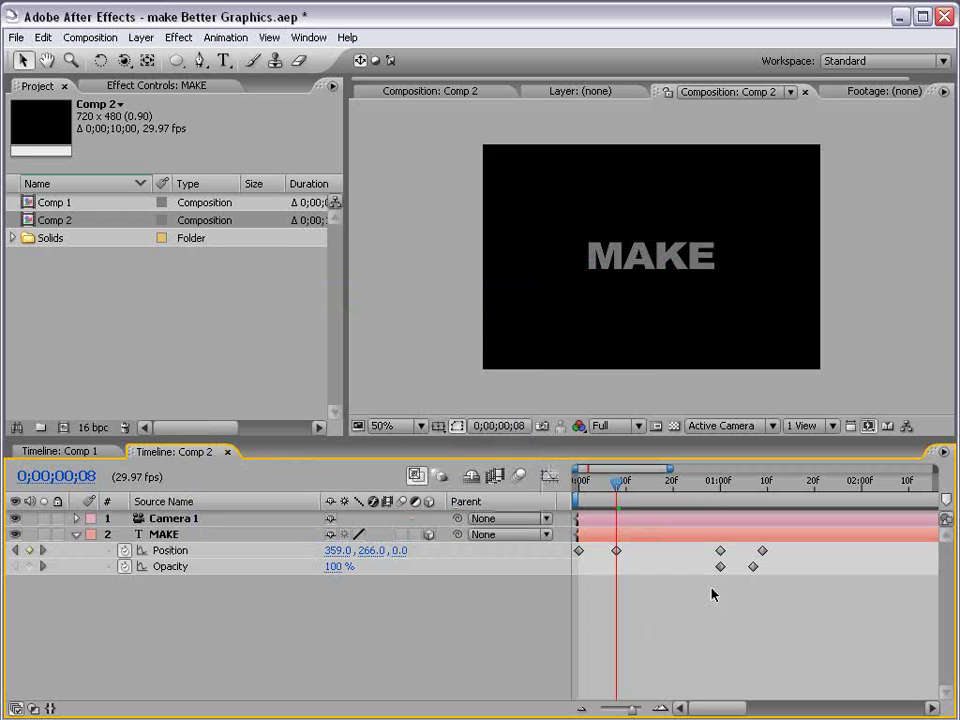
# Try Easy Ease on the frame 8 Position keyframe, then remove it again
pyautogui.moveTo(614, 484); pyautogui.dragTo(643, 505)
pyautogui.click(616, 550)
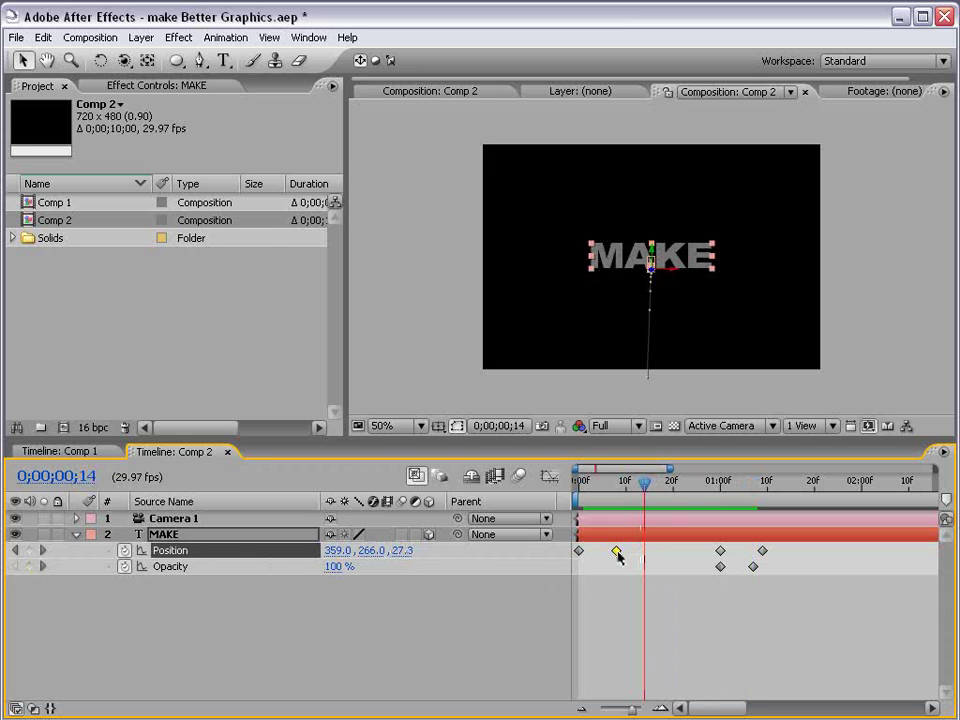
pyautogui.press('F9')
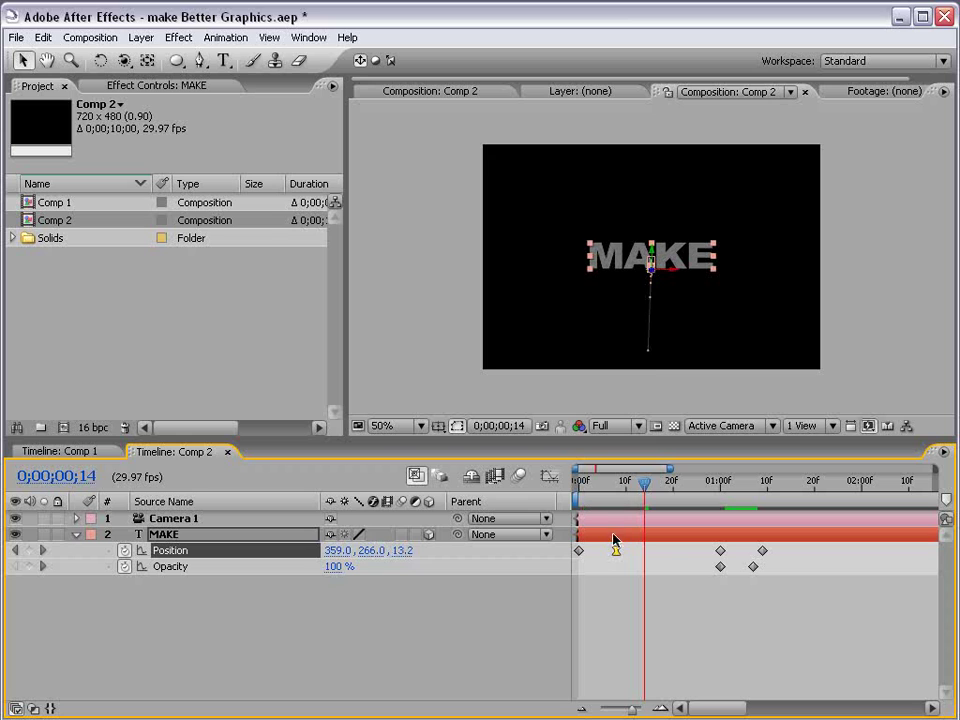
pyautogui.moveTo(600, 492); pyautogui.dragTo(618, 486)
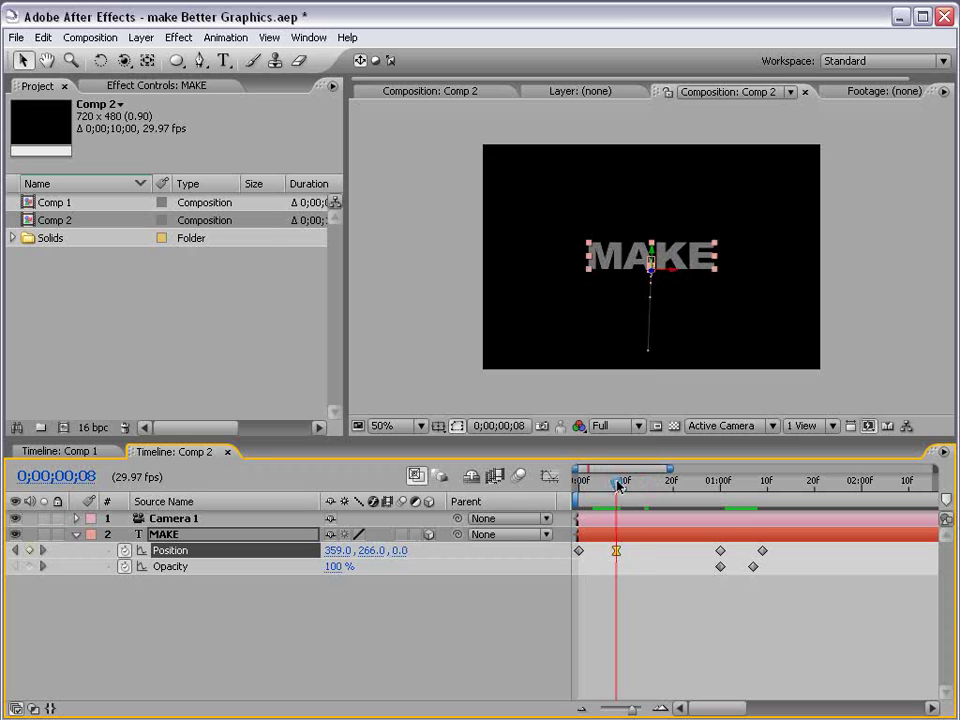
pyautogui.keyDown('ctrl'); pyautogui.click(617, 550); pyautogui.keyUp('ctrl')
pyautogui.moveTo(619, 498); pyautogui.dragTo(635, 486)
pyautogui.press('j')
pyautogui.press('j')
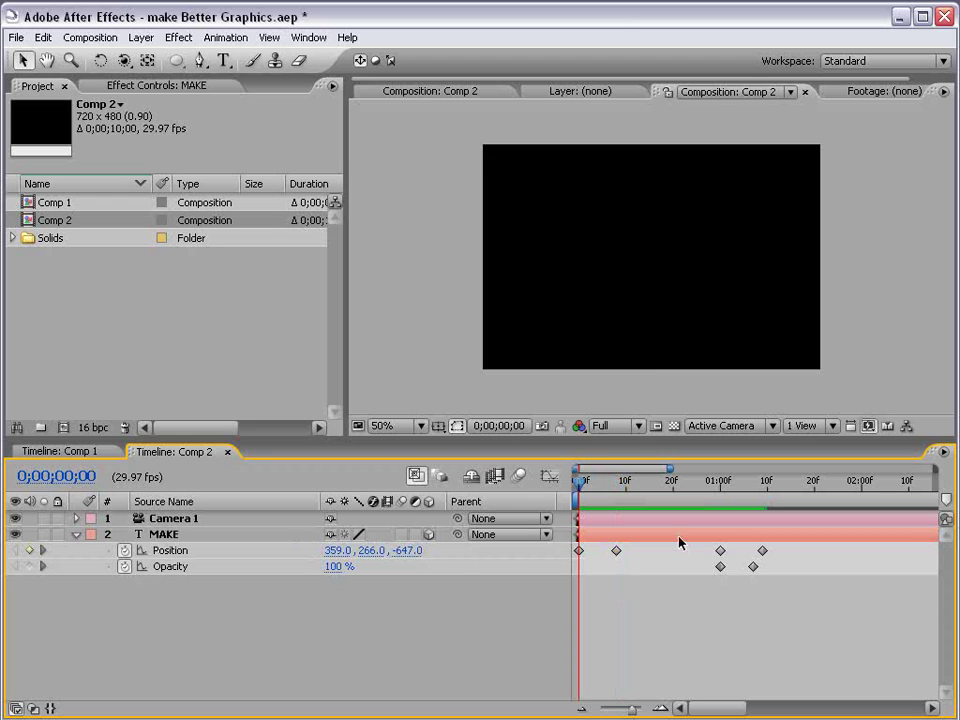
# Trim the MAKE layer's out point to about 1;09 and preview the fly-in
pyautogui.click(763, 484)
pyautogui.click(763, 550)
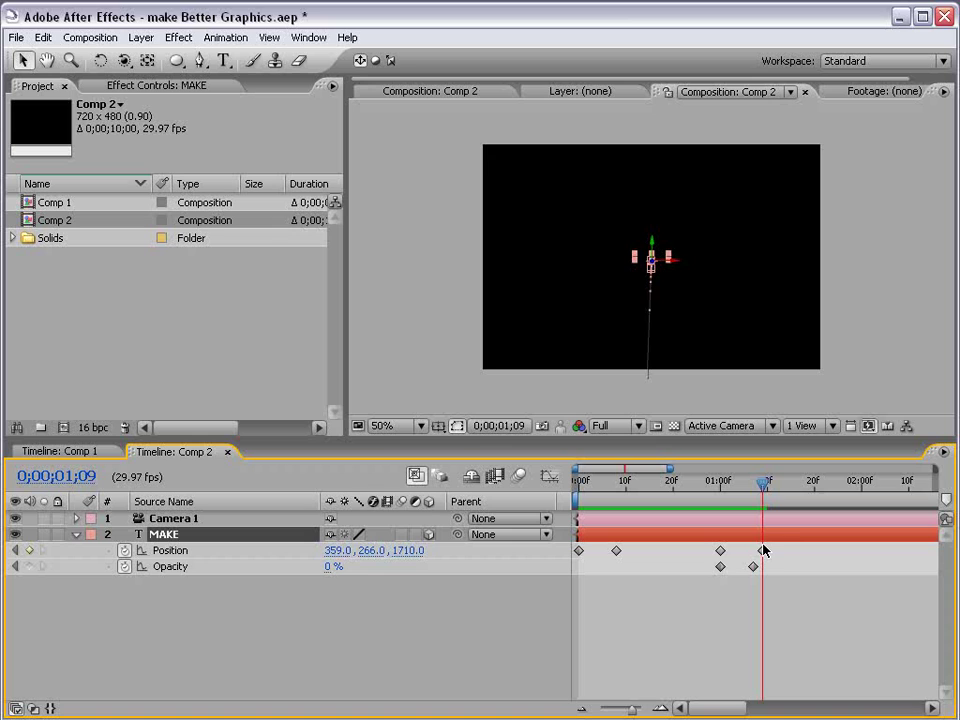
pyautogui.press(';')
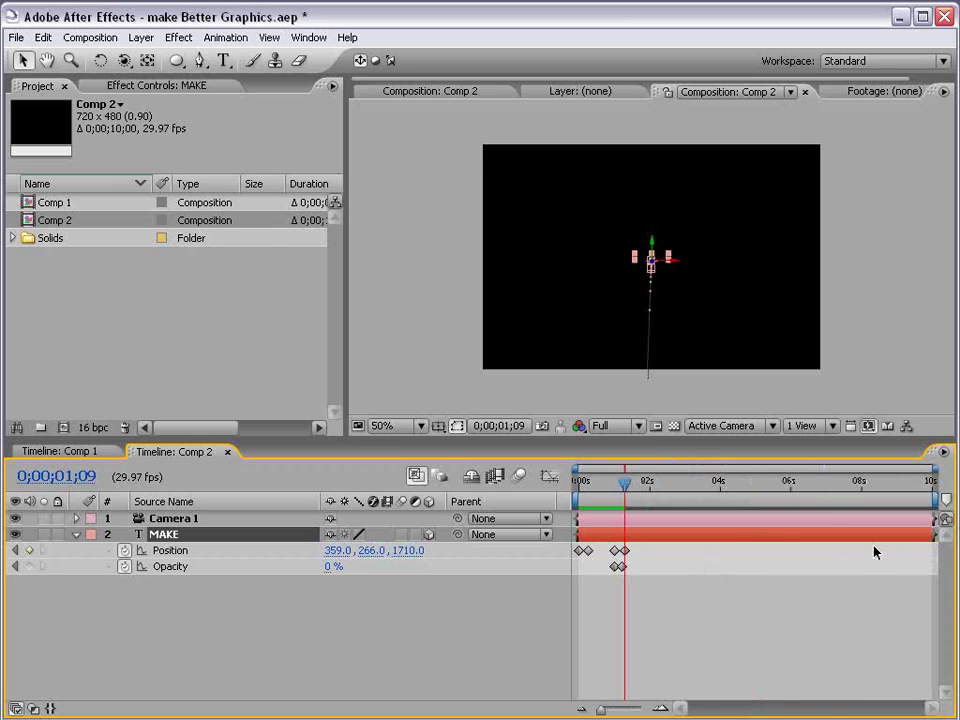
pyautogui.moveTo(932, 537); pyautogui.dragTo(633, 560)
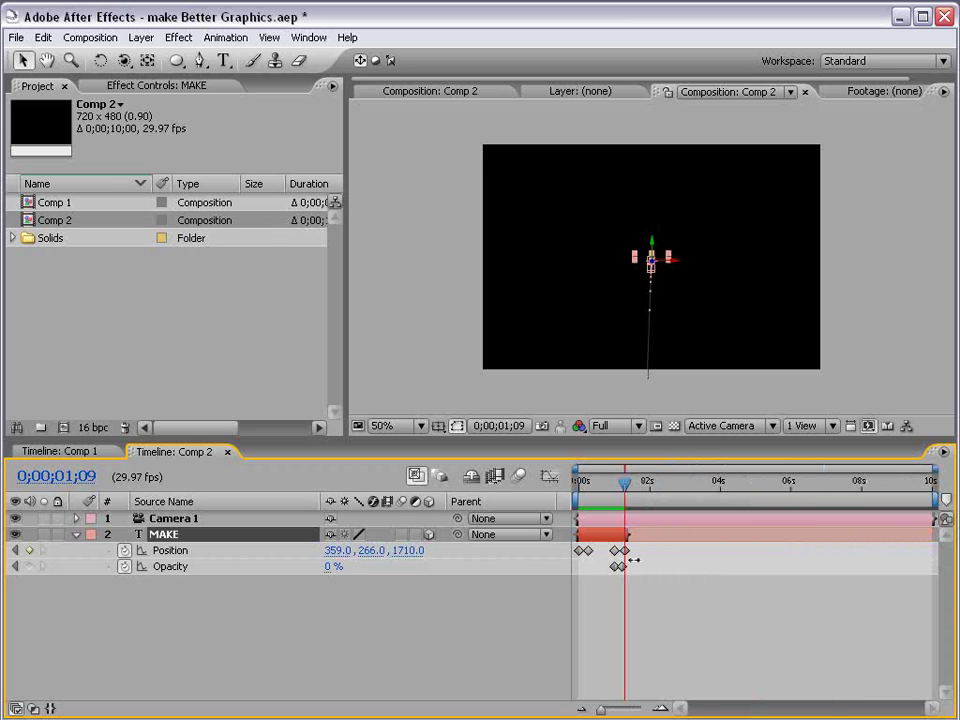
pyautogui.press('=')
pyautogui.press('=')
pyautogui.press('=')
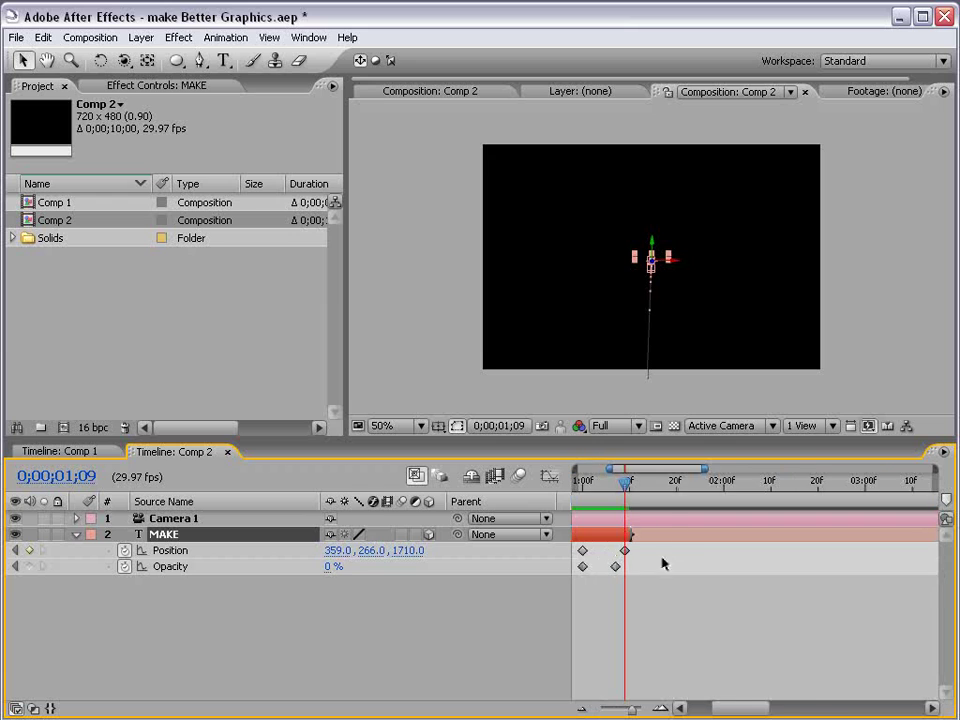
pyautogui.moveTo(733, 493)
pyautogui.mouseDown()
pyautogui.moveTo(597, 490)
pyautogui.moveTo(738, 490)
pyautogui.mouseUp()
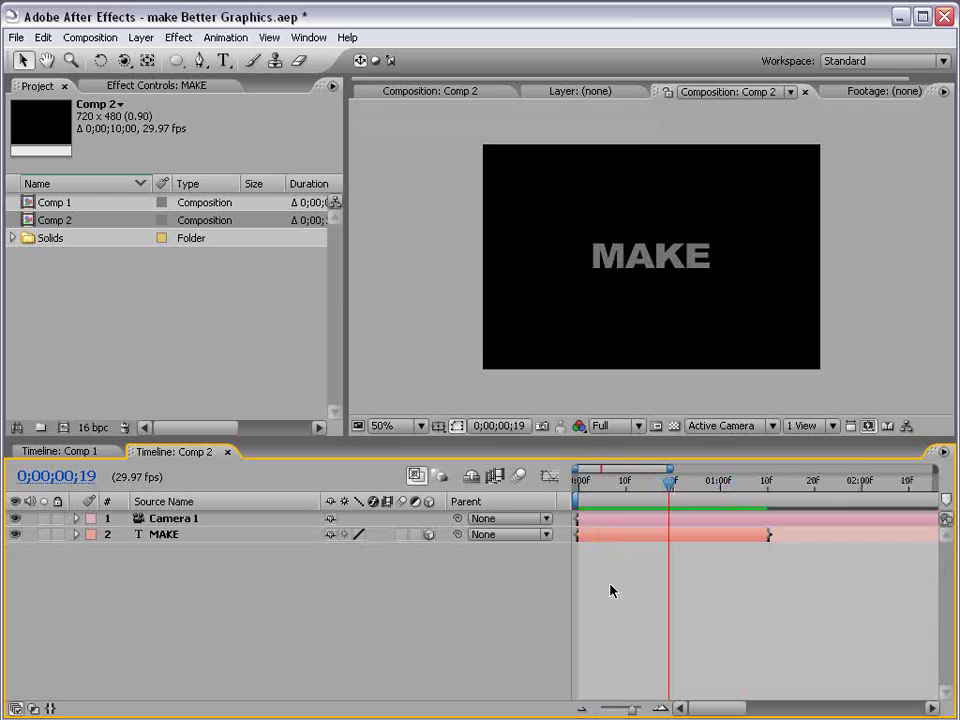
pyautogui.click(626, 538)
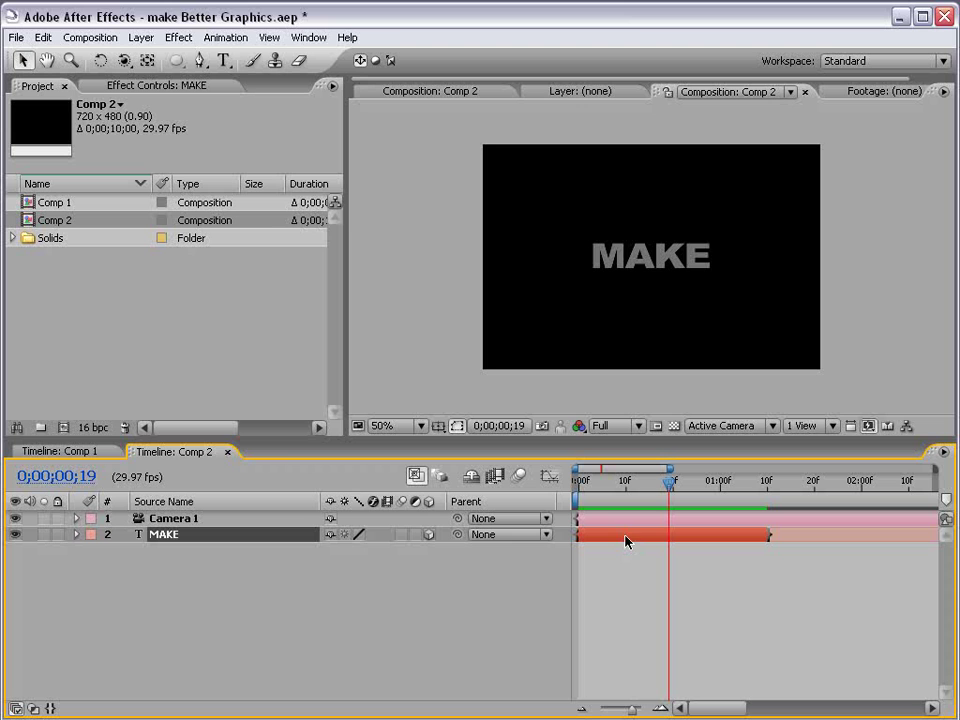
# Apply a Radial Ramp to MAKE and move its start point onto the text
pyautogui.click(182, 37)
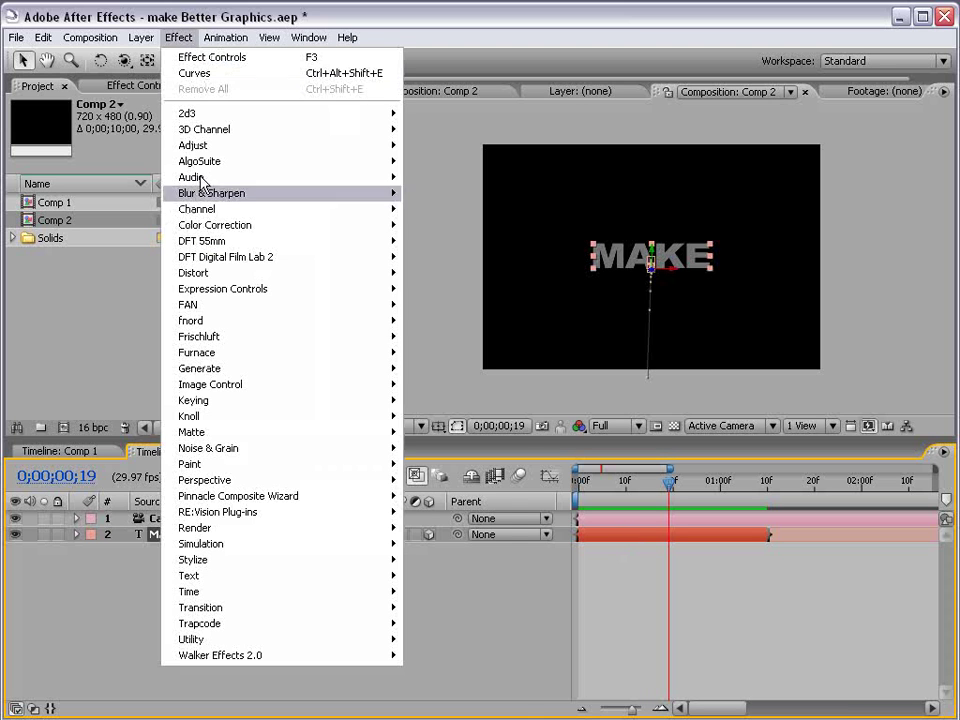
pyautogui.moveTo(208, 368)
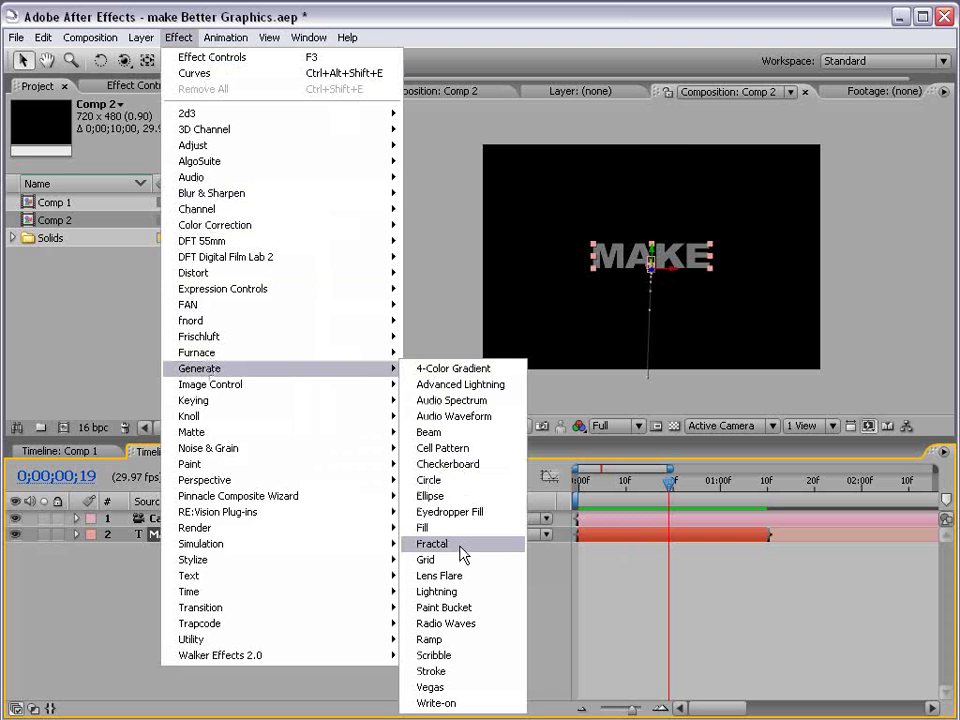
pyautogui.click(460, 639)
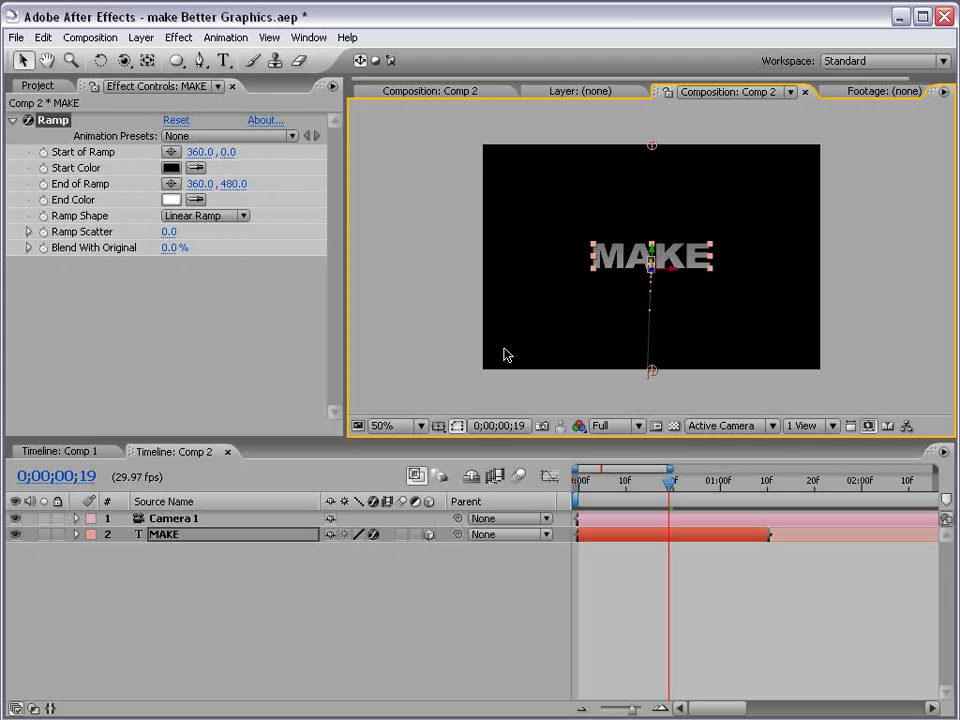
pyautogui.click(190, 216)
pyautogui.click(201, 237)
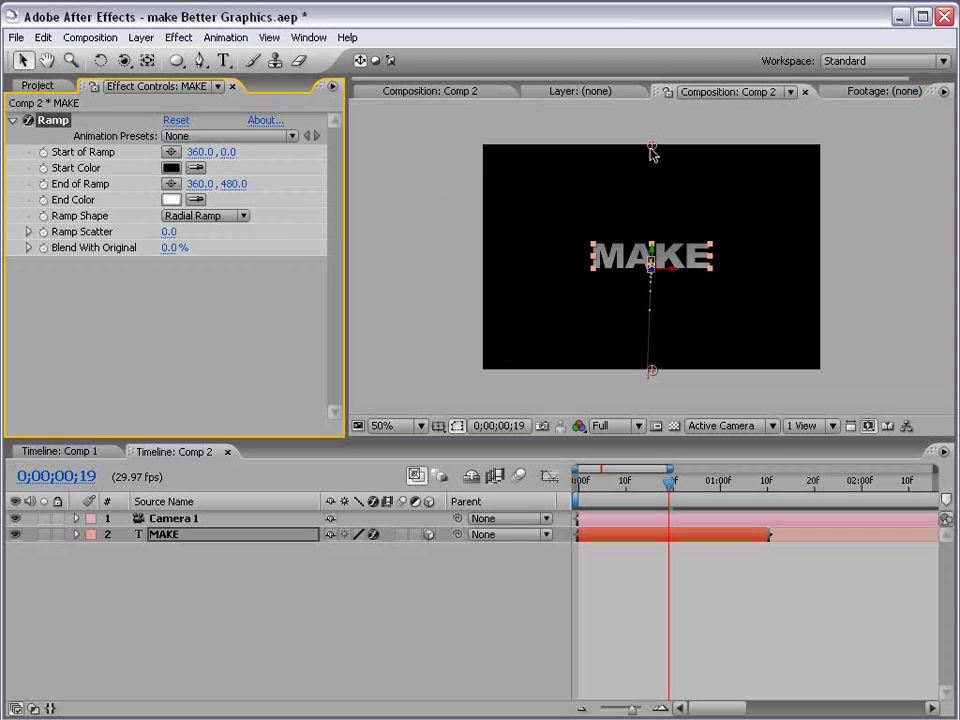
pyautogui.moveTo(651, 147); pyautogui.dragTo(654, 252)
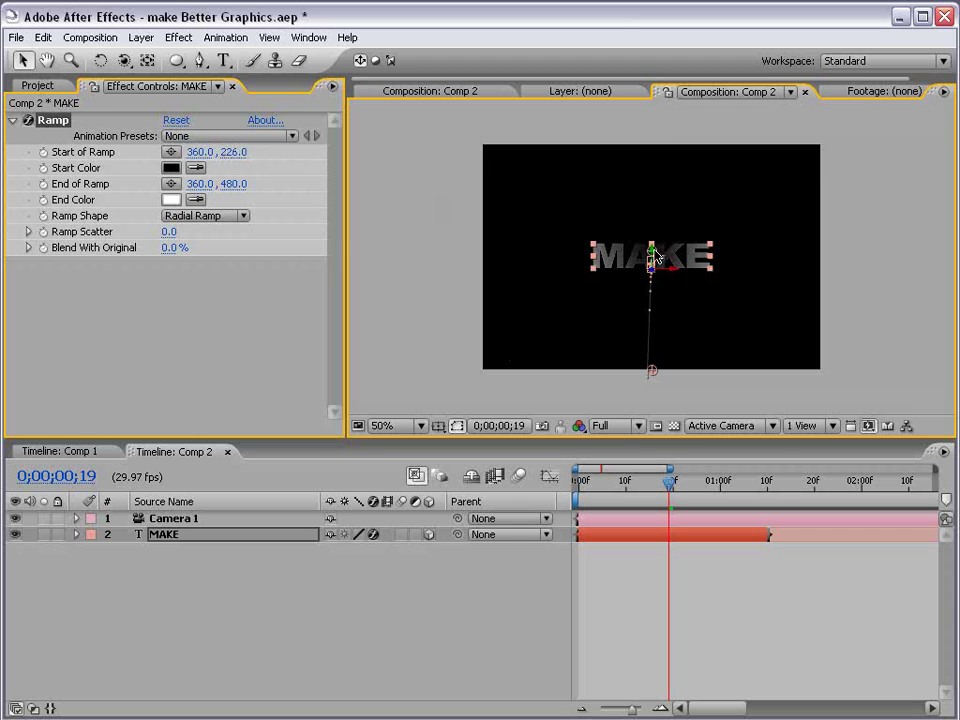
# Set the ramp's start colour to mid-grey and its end colour to near-black
pyautogui.click(172, 168)
pyautogui.moveTo(210, 272); pyautogui.dragTo(128, 373)
pyautogui.click(600, 261)
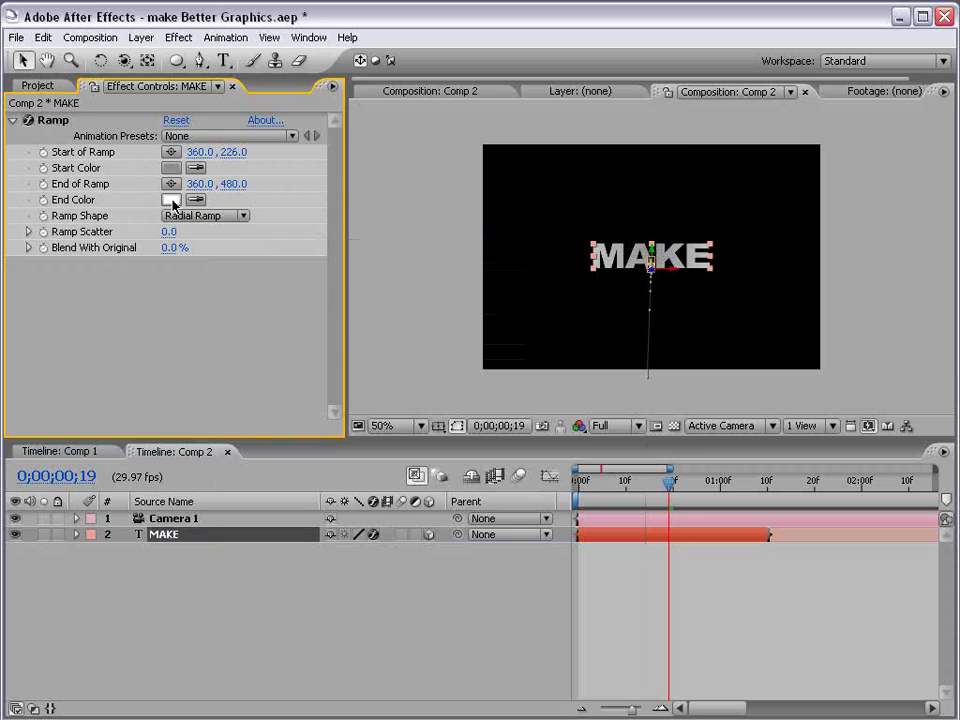
pyautogui.click(172, 200)
pyautogui.moveTo(257, 437); pyautogui.dragTo(208, 476)
pyautogui.click(613, 258)
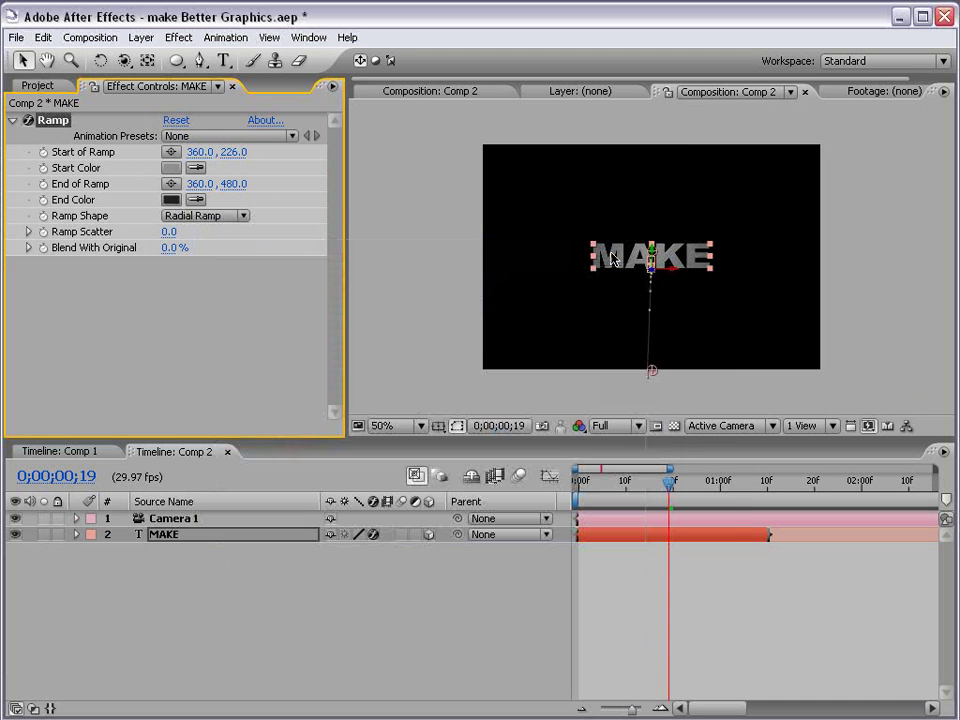
pyautogui.click(172, 200)
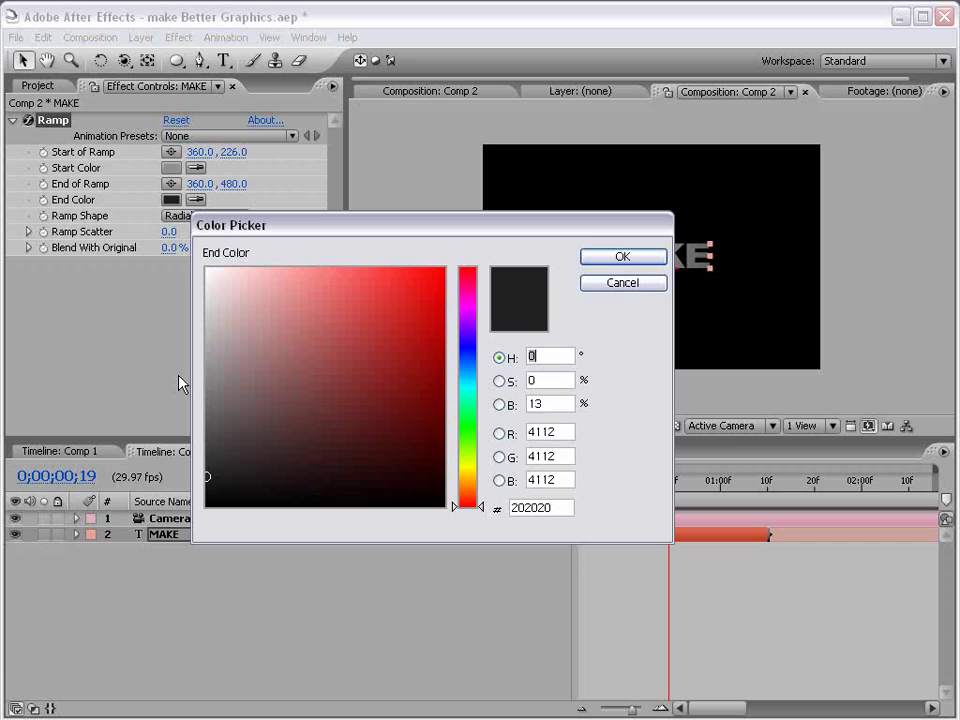
pyautogui.moveTo(206, 420); pyautogui.dragTo(193, 500)
pyautogui.click(630, 254)
# Pull the ramp's end point up to about 360,422 and check the shading at full size
pyautogui.press('.')
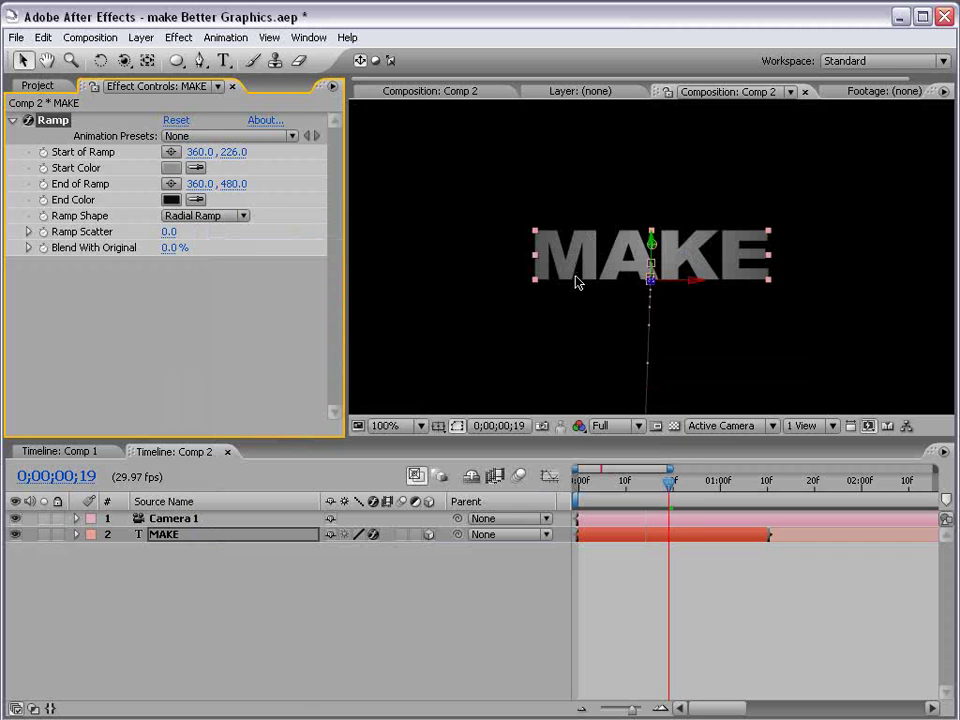
pyautogui.press(',')
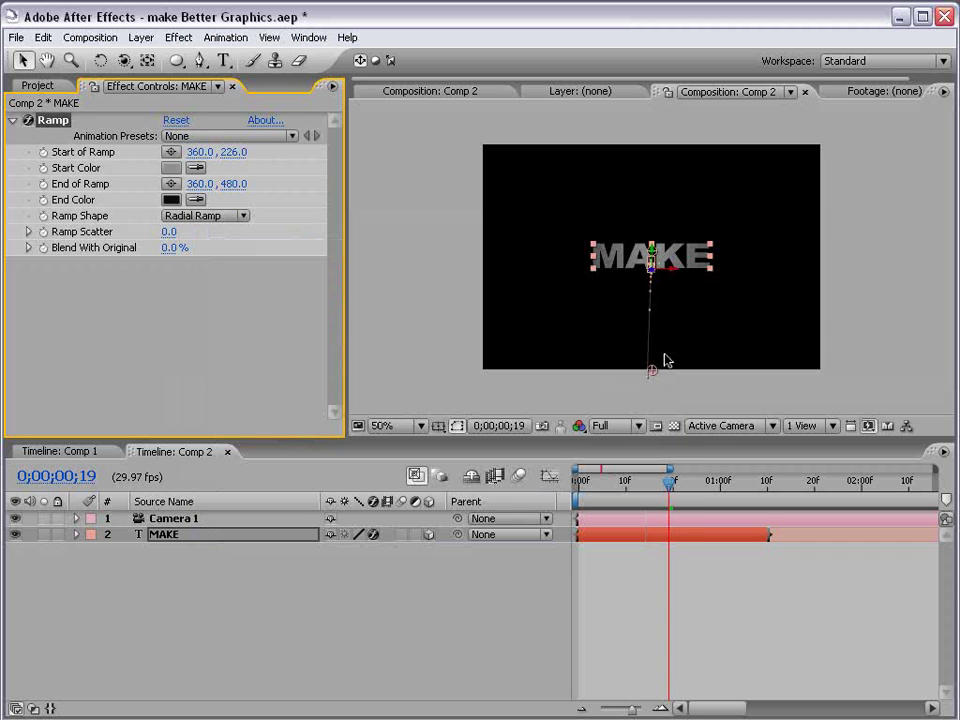
pyautogui.moveTo(651, 369); pyautogui.dragTo(651, 342)
pyautogui.click(680, 388)
pyautogui.press('.')
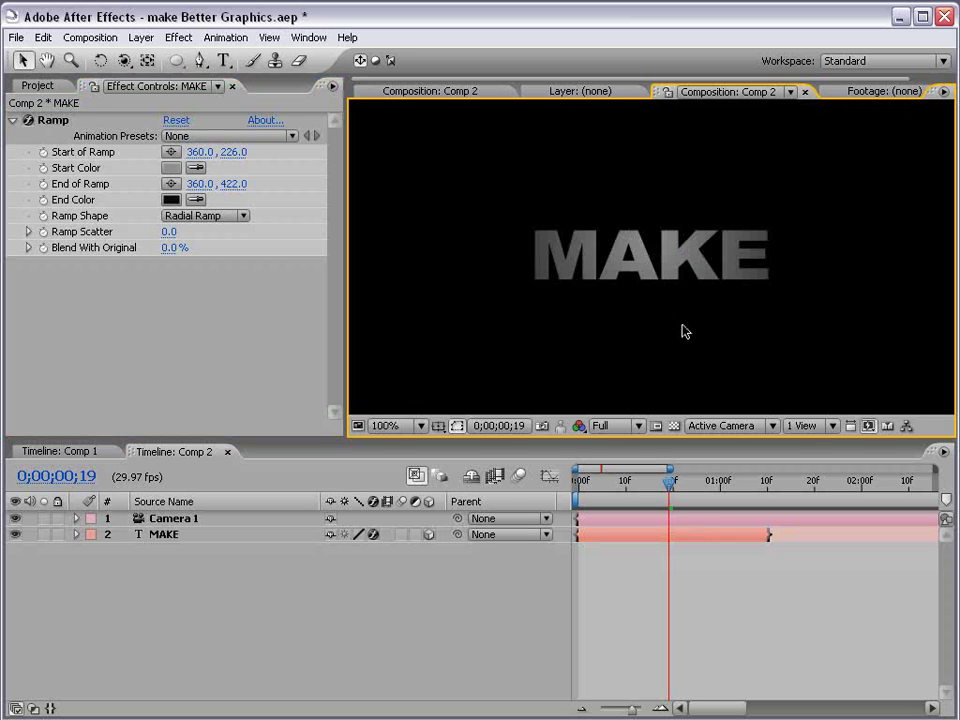
pyautogui.press(',')
pyautogui.click(661, 532)
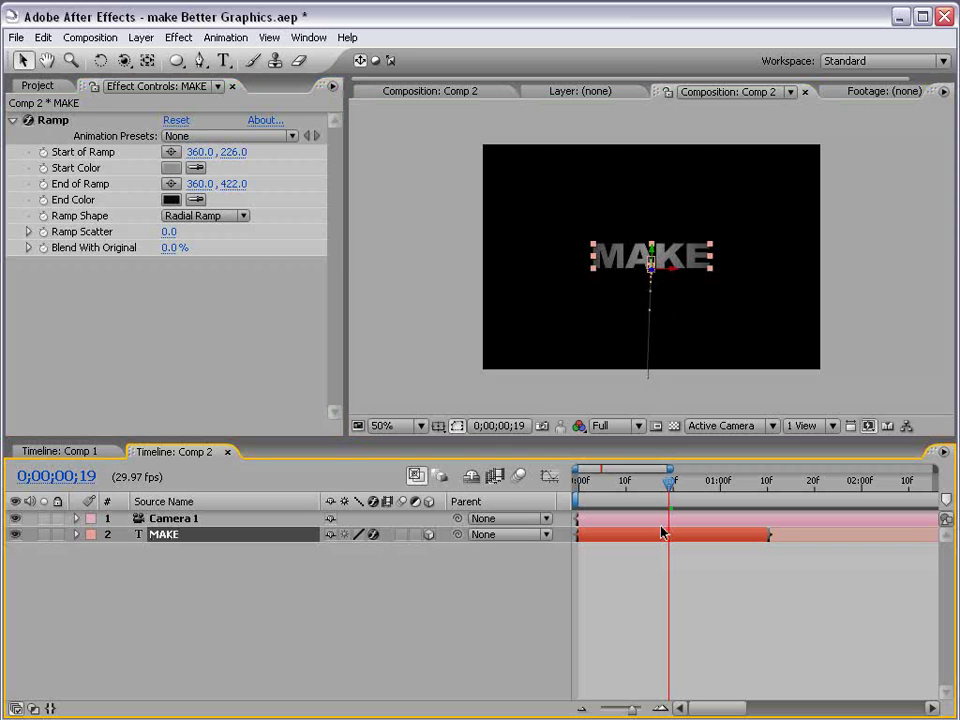
# Add Hue/Saturation to MAKE with Colorize on, hue about 211° and saturation 10
pyautogui.click(178, 37)
pyautogui.moveTo(294, 228)
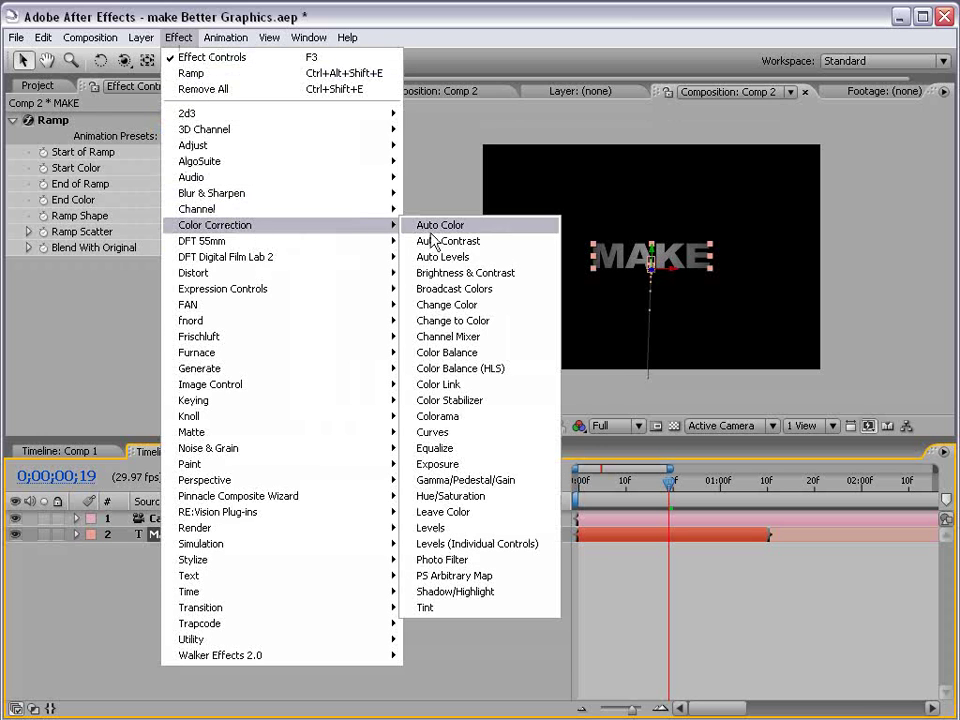
pyautogui.click(474, 497)
pyautogui.moveTo(332, 233); pyautogui.dragTo(332, 320)
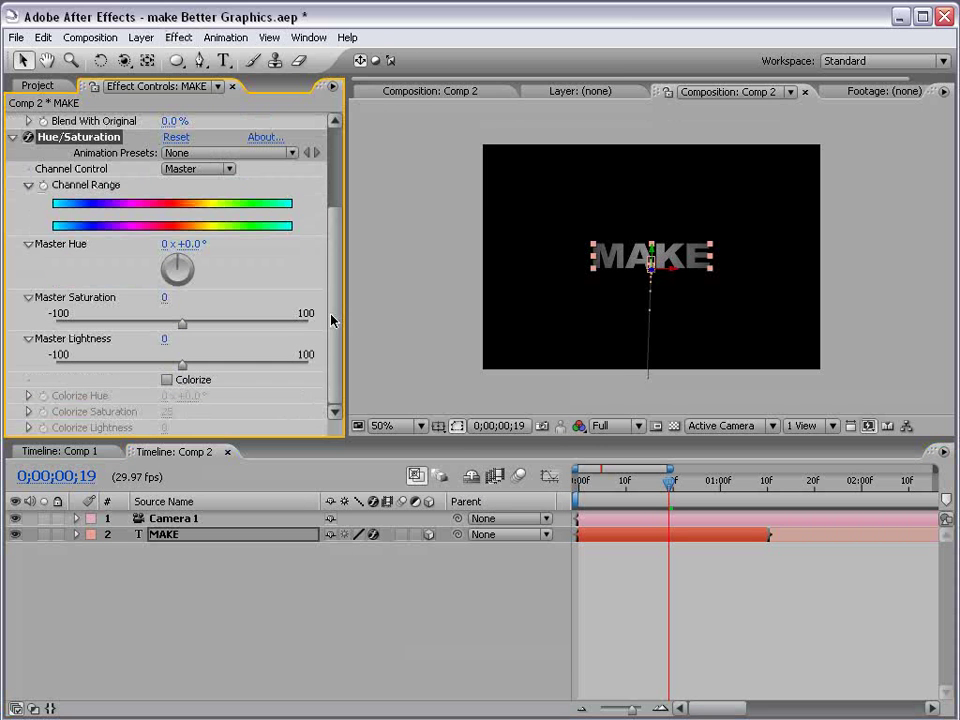
pyautogui.click(167, 380)
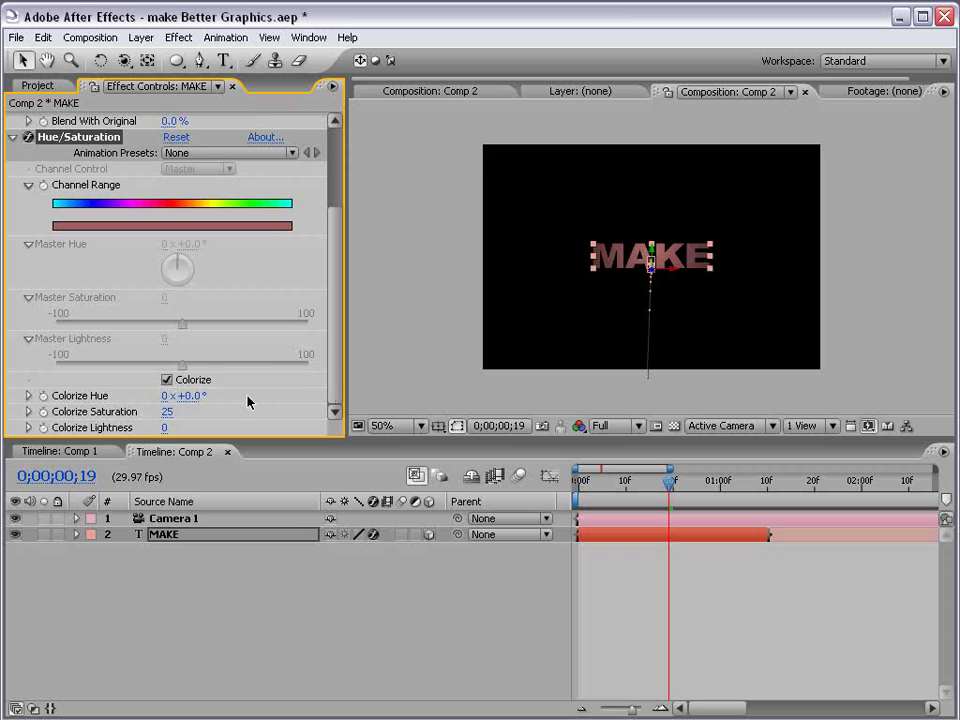
pyautogui.moveTo(199, 399); pyautogui.dragTo(277, 384)
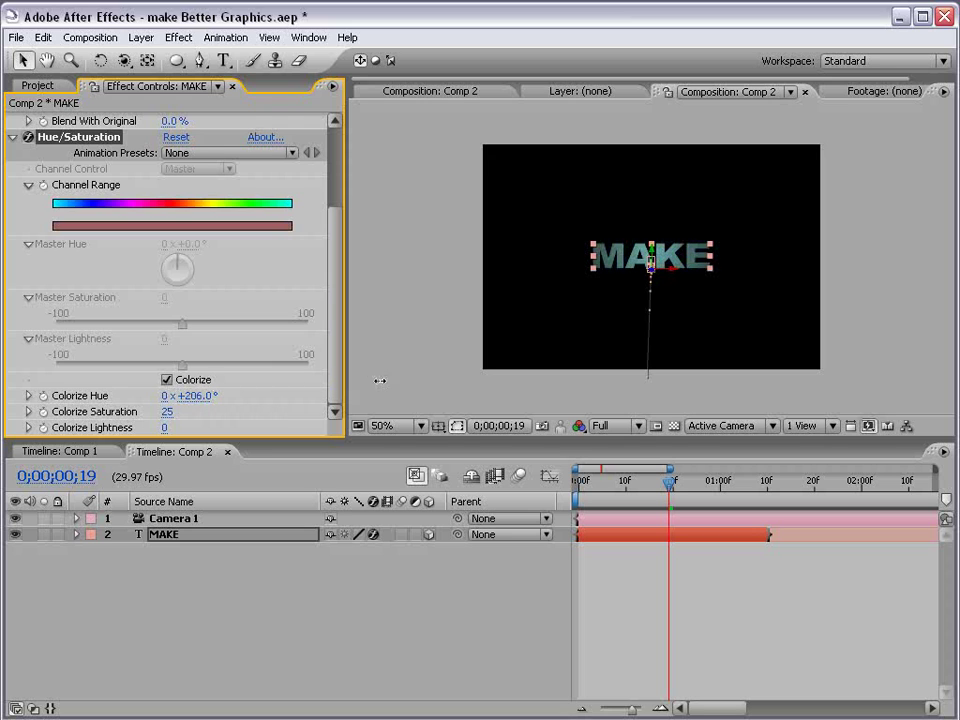
pyautogui.moveTo(380, 380)
pyautogui.mouseDown()
pyautogui.moveTo(414, 380)
pyautogui.moveTo(371, 385)
pyautogui.moveTo(385, 385)
pyautogui.mouseUp()
pyautogui.moveTo(170, 422); pyautogui.dragTo(193, 433)
pyautogui.scroll(1, 664, 326)
pyautogui.scroll(-1, 666, 330)
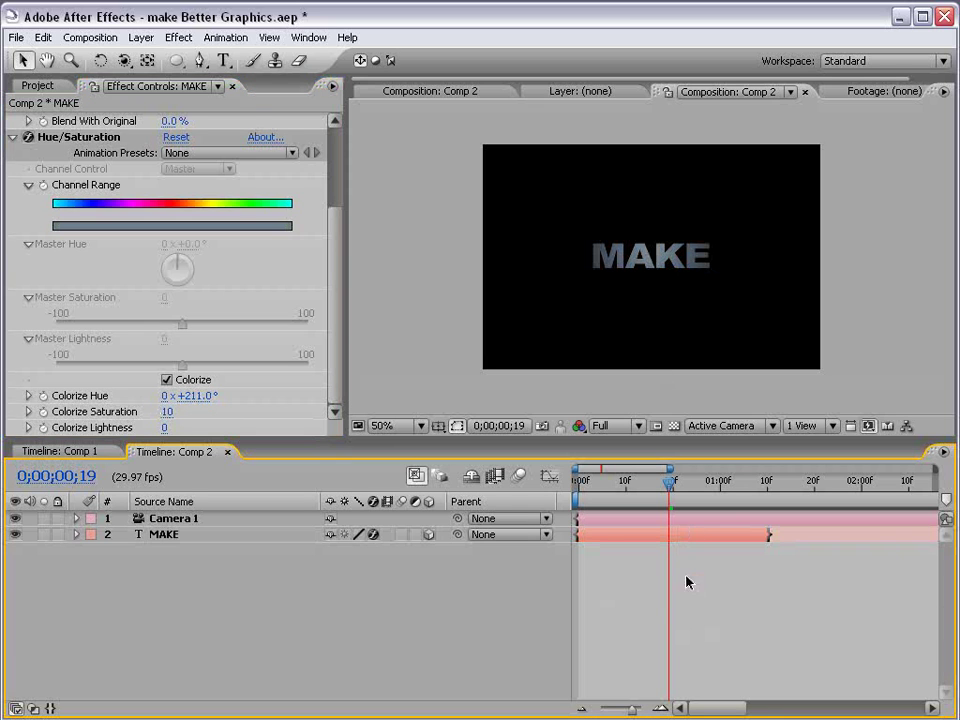
pyautogui.scroll(3, 328, 240)
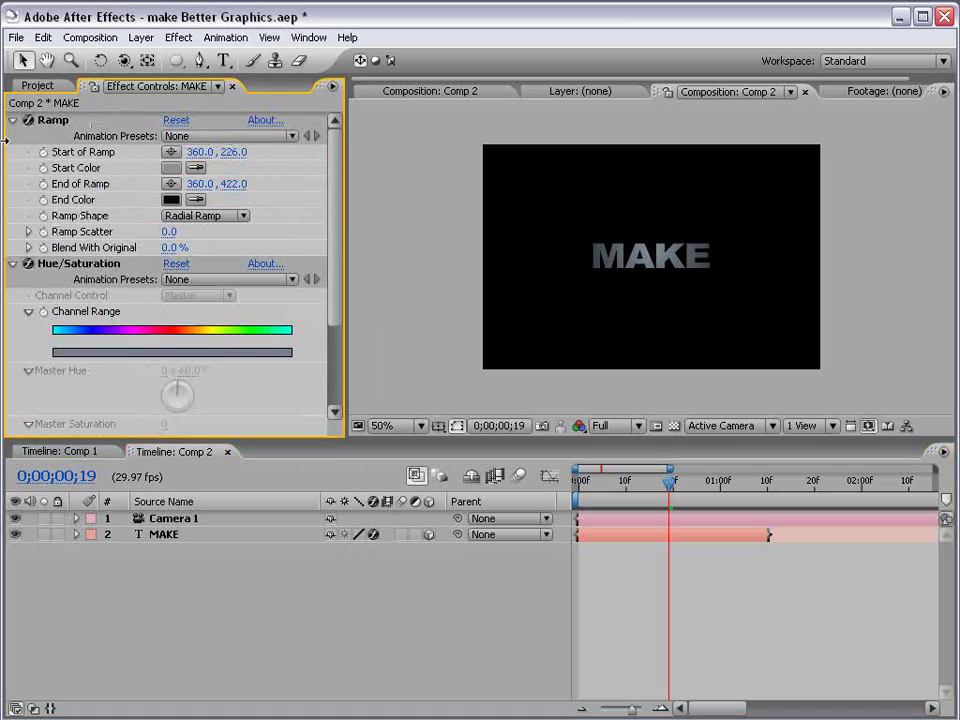
pyautogui.click(13, 120)
pyautogui.click(13, 136)
# Add Levels to MAKE with Input Black 2955.5 and Input White 27113.9
pyautogui.click(178, 37)
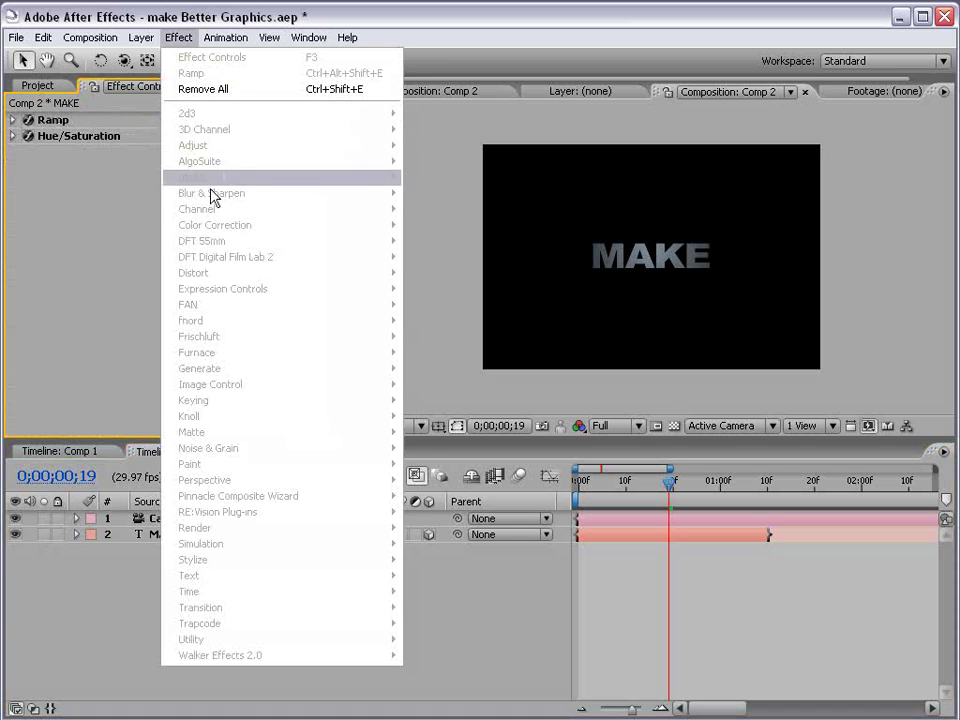
pyautogui.click(501, 339)
pyautogui.click(596, 531)
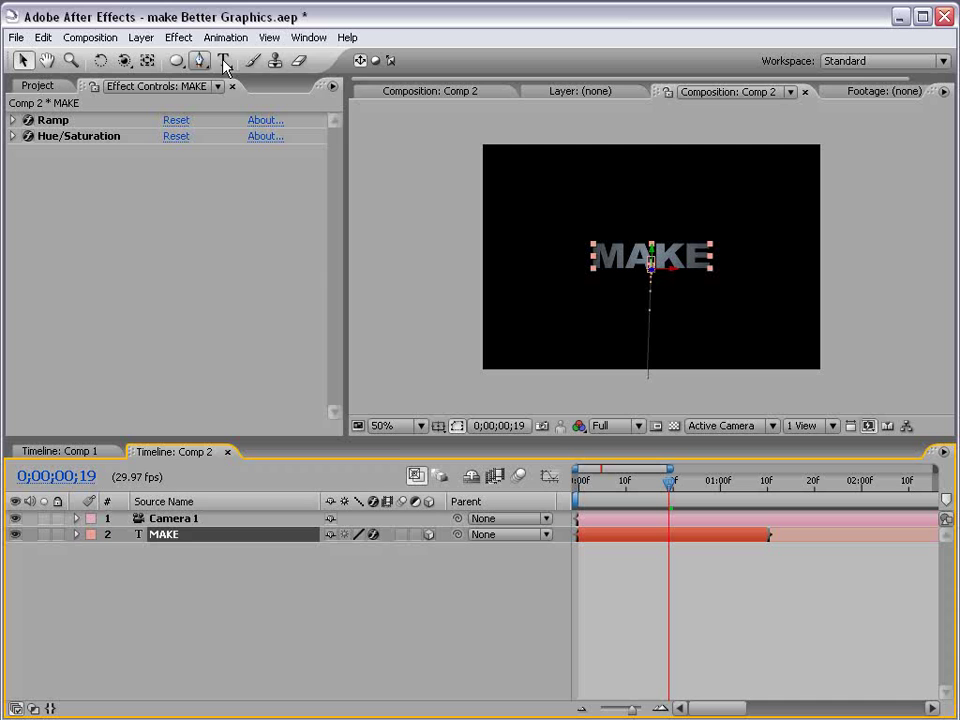
pyautogui.click(178, 37)
pyautogui.moveTo(222, 235)
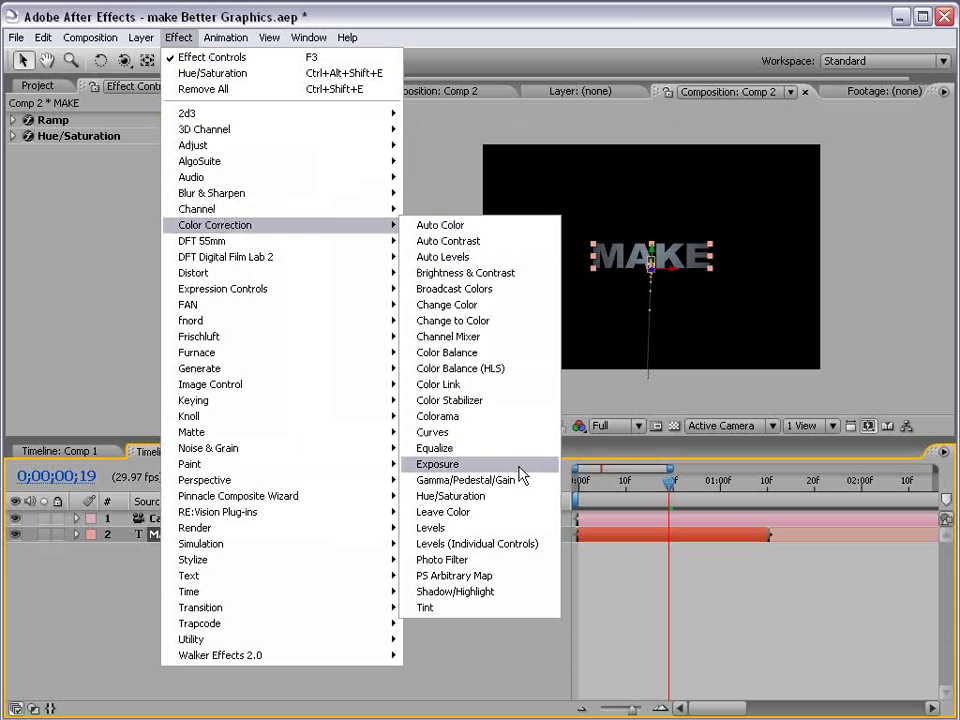
pyautogui.click(505, 530)
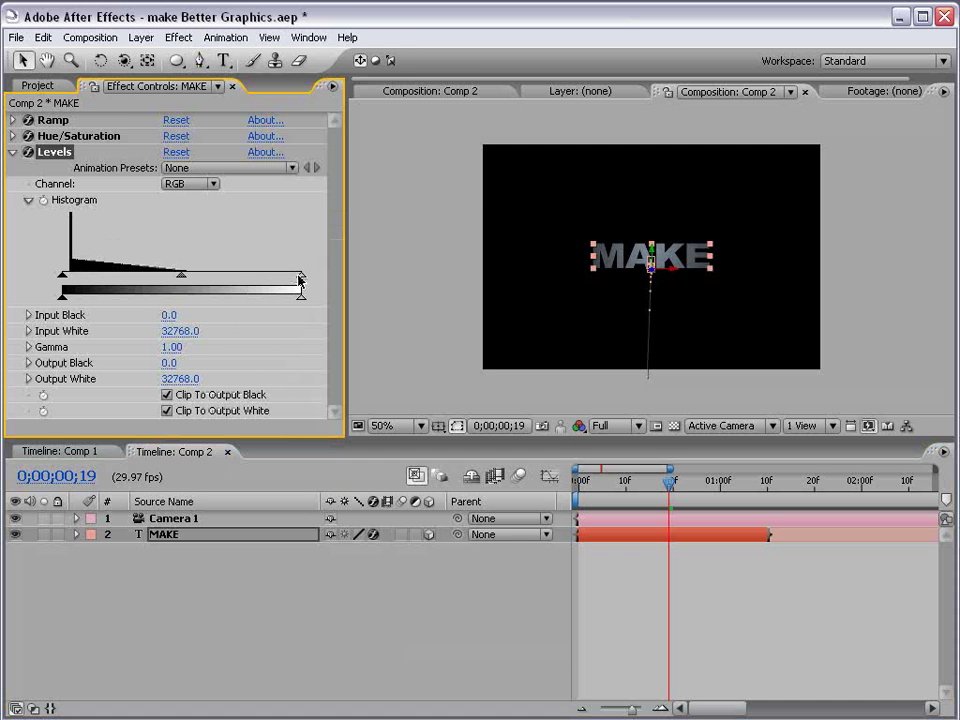
pyautogui.moveTo(301, 279); pyautogui.dragTo(260, 277)
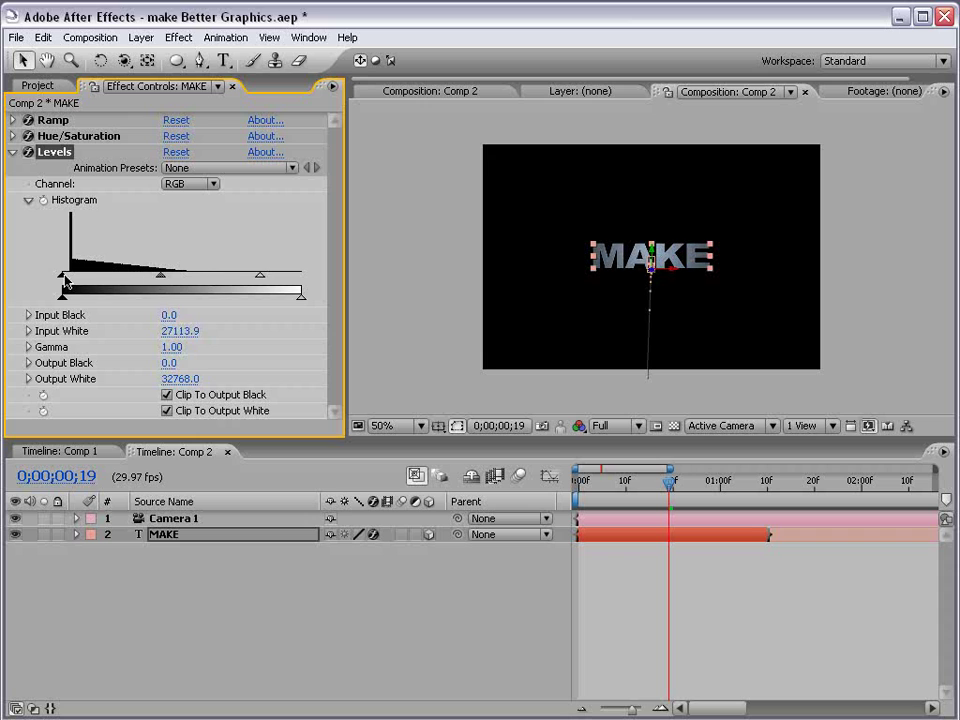
pyautogui.moveTo(64, 278); pyautogui.dragTo(84, 278)
pyautogui.click(668, 307)
pyautogui.press('/')
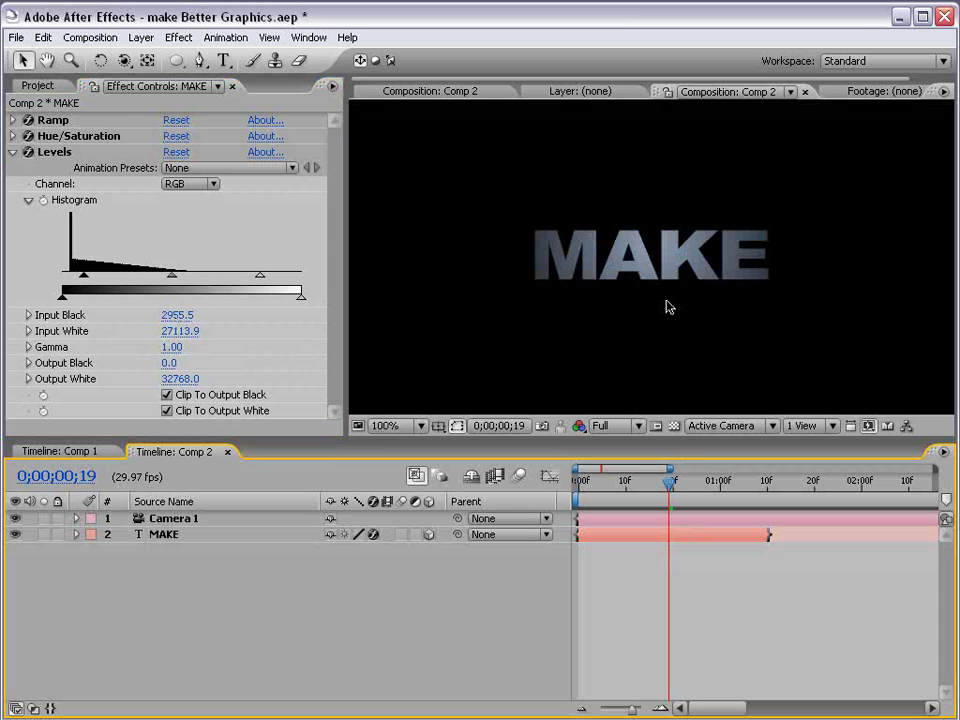
pyautogui.press(',')
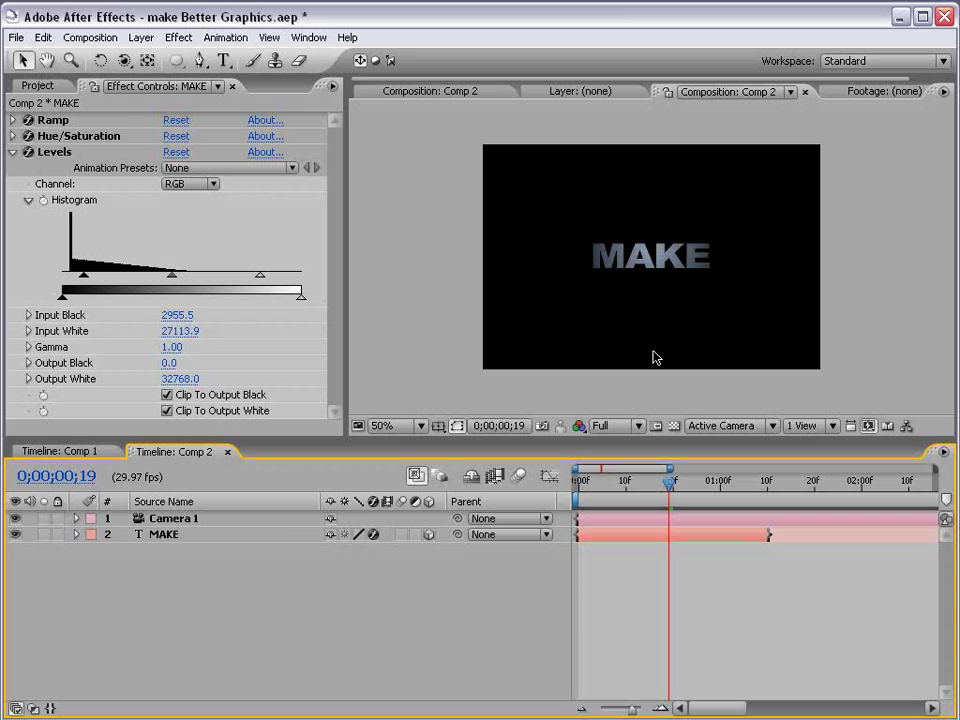
# Duplicate the MAKE layer three times to create MAKE 2, MAKE 3 and MAKE 4
pyautogui.click(170, 534)
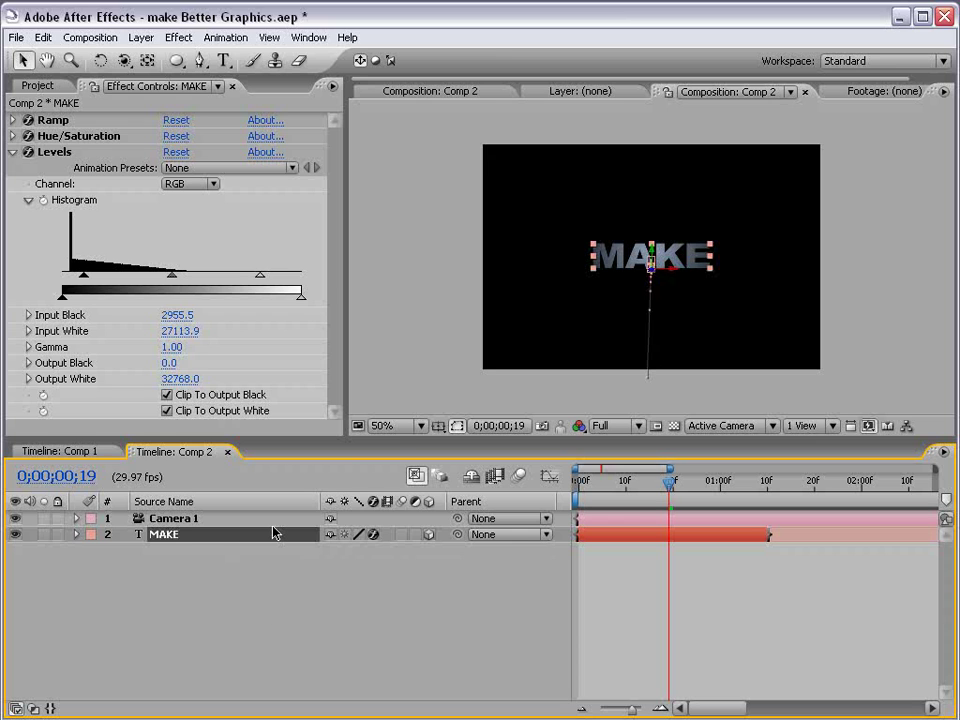
pyautogui.press('u')
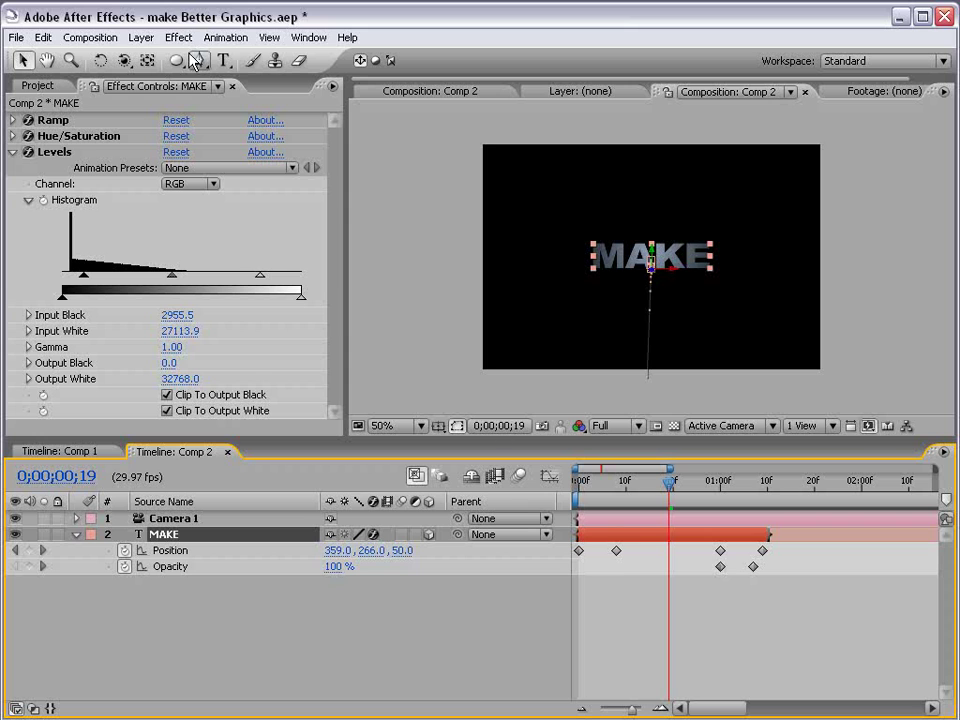
pyautogui.click(43, 37)
pyautogui.click(70, 203)
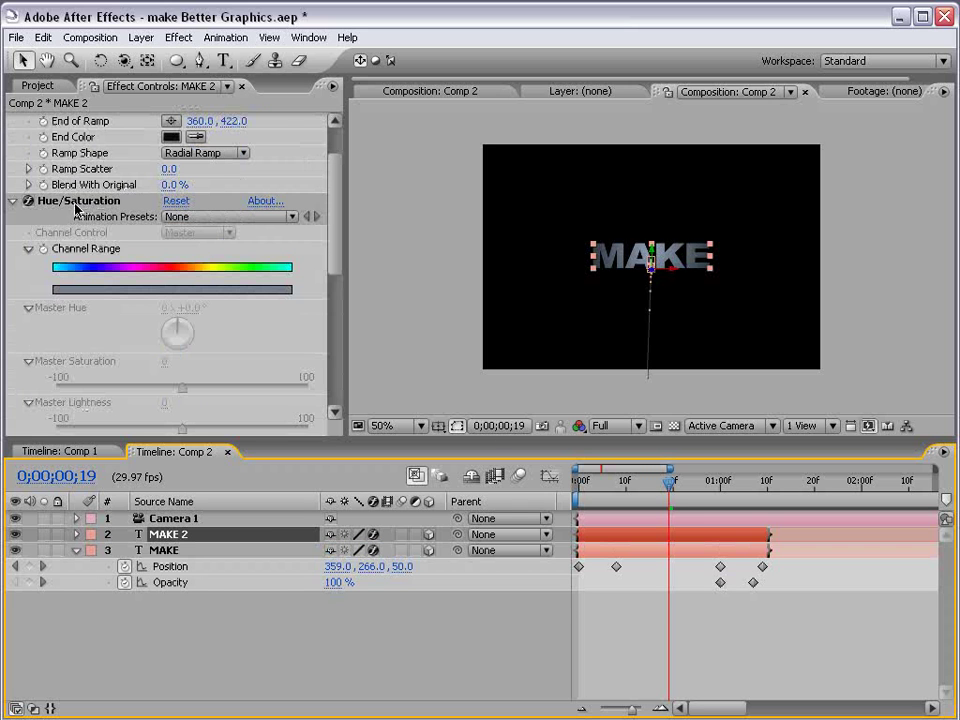
pyautogui.hotkey('ctrl', 'd')
pyautogui.hotkey('ctrl', 'd')
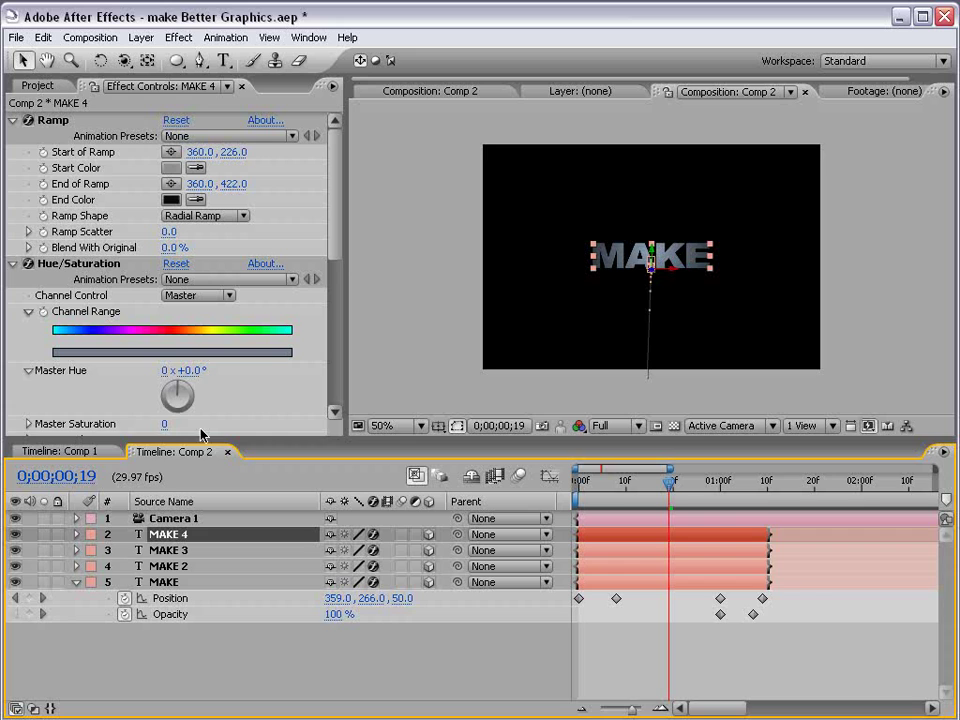
# Shift MAKE 2 to start at about 1 second and MAKE 3 at about 2 seconds
pyautogui.moveTo(200, 438); pyautogui.dragTo(200, 373)
pyautogui.moveTo(600, 501); pyautogui.dragTo(728, 506)
pyautogui.moveTo(668, 416); pyautogui.dragTo(722, 425)
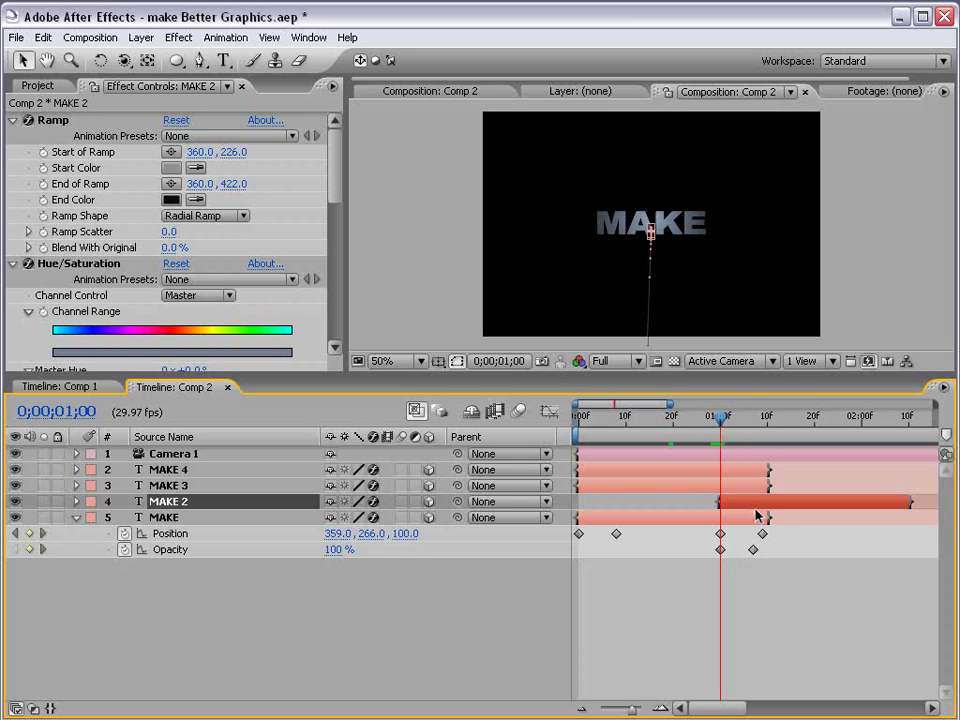
pyautogui.press('-')
pyautogui.press('-')
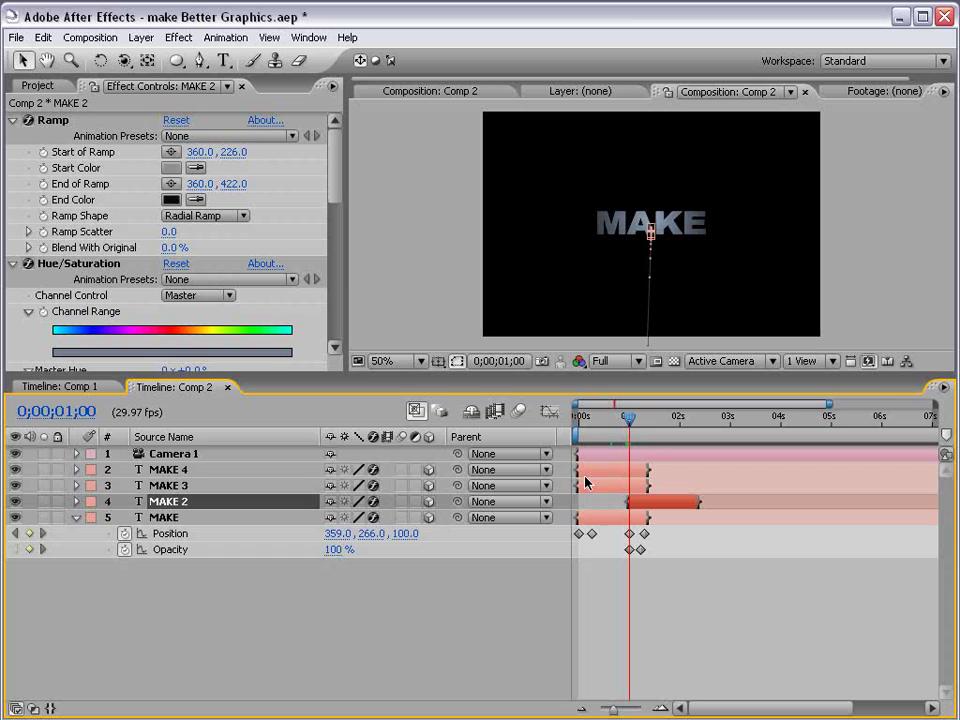
pyautogui.moveTo(588, 490); pyautogui.dragTo(692, 494)
# Reveal the copies' keyframes and check that MAKE 3 starts at 2 seconds
pyautogui.click(681, 504)
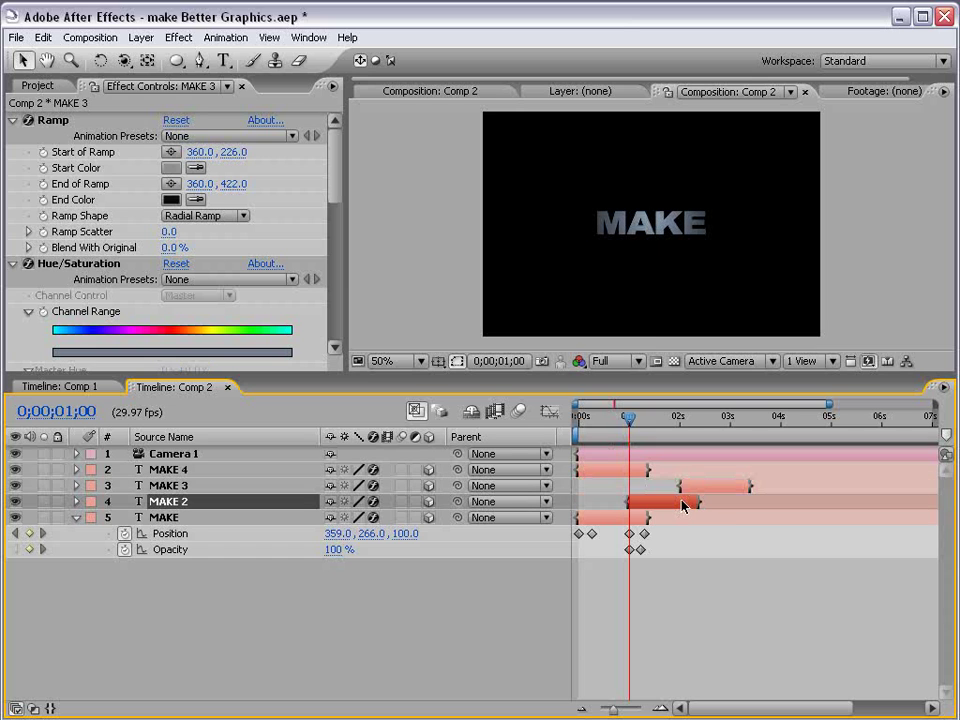
pyautogui.keyDown('shift'); pyautogui.click(632, 469); pyautogui.keyUp('shift')
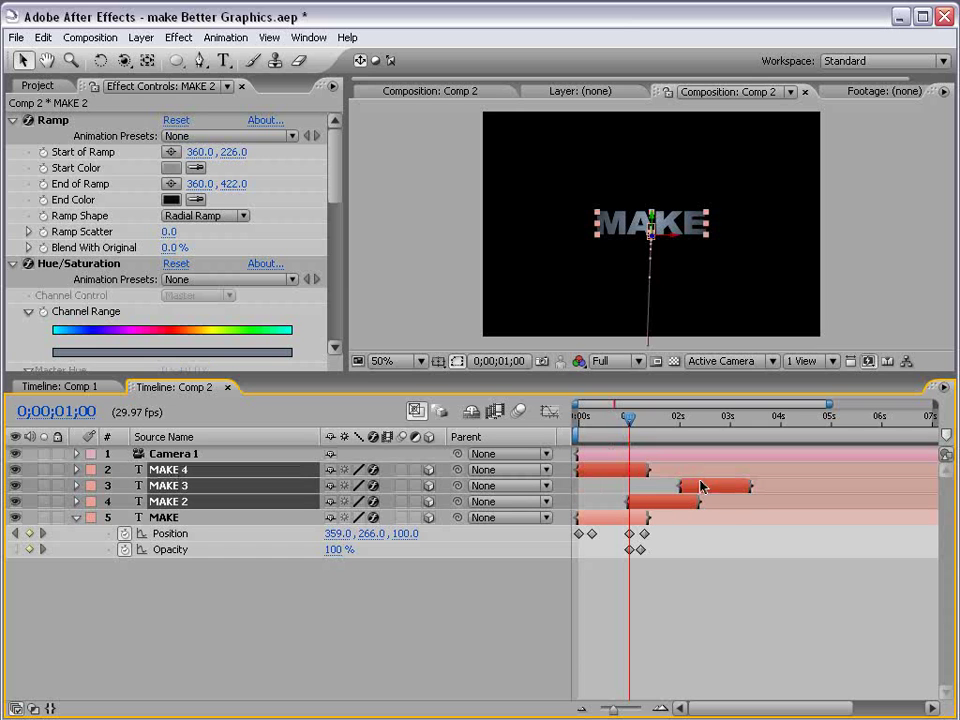
pyautogui.press('u')
pyautogui.click(718, 649)
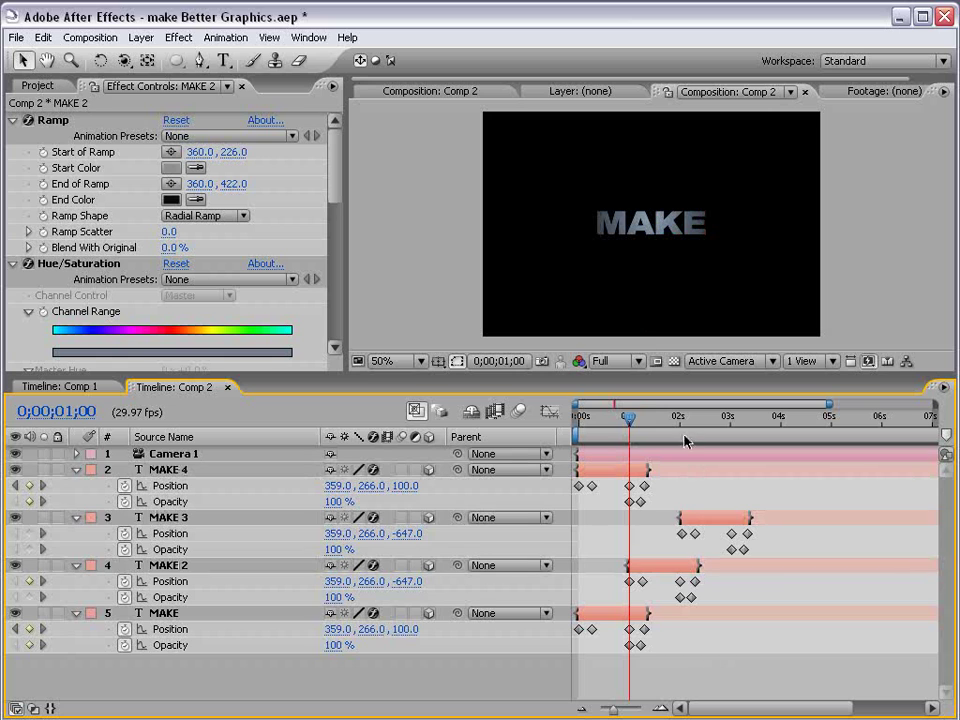
pyautogui.click(686, 441)
pyautogui.click(700, 522)
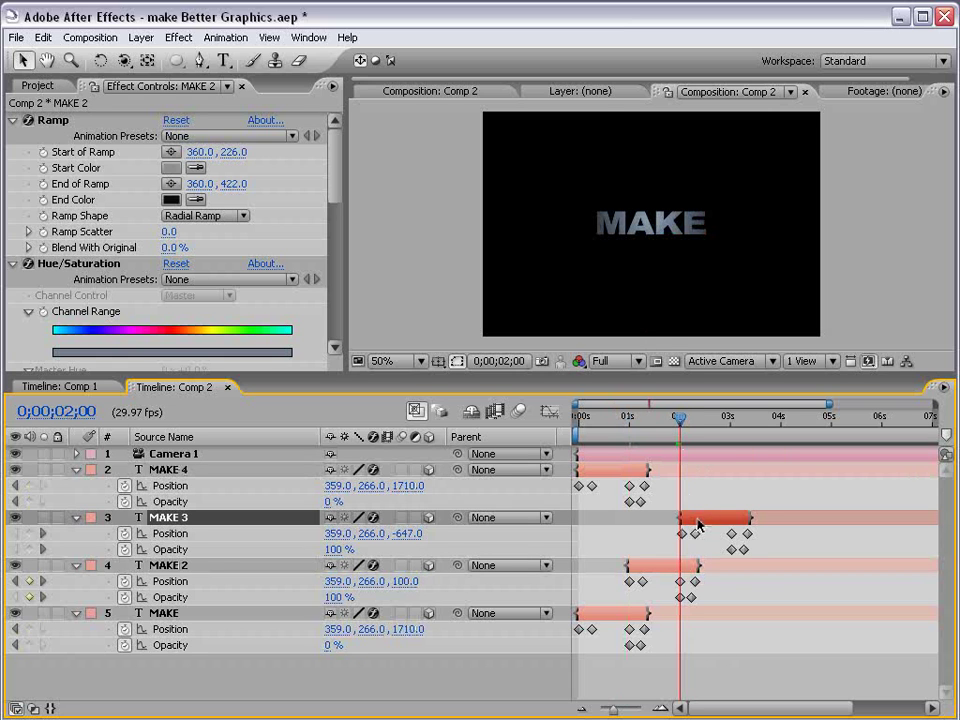
pyautogui.press('=')
pyautogui.press('=')
pyautogui.press('=')
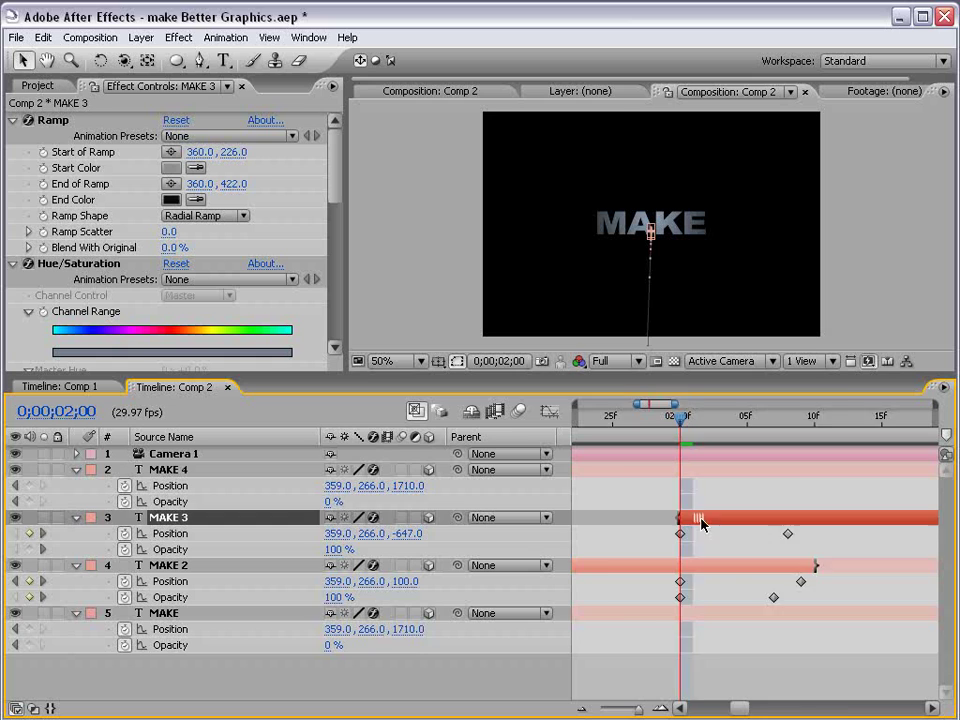
pyautogui.press('-')
pyautogui.press('-')
pyautogui.press('-')
# Move MAKE 4 to start at 3 seconds and verify its start frame
pyautogui.click(610, 469)
pyautogui.moveTo(610, 469); pyautogui.dragTo(766, 469)
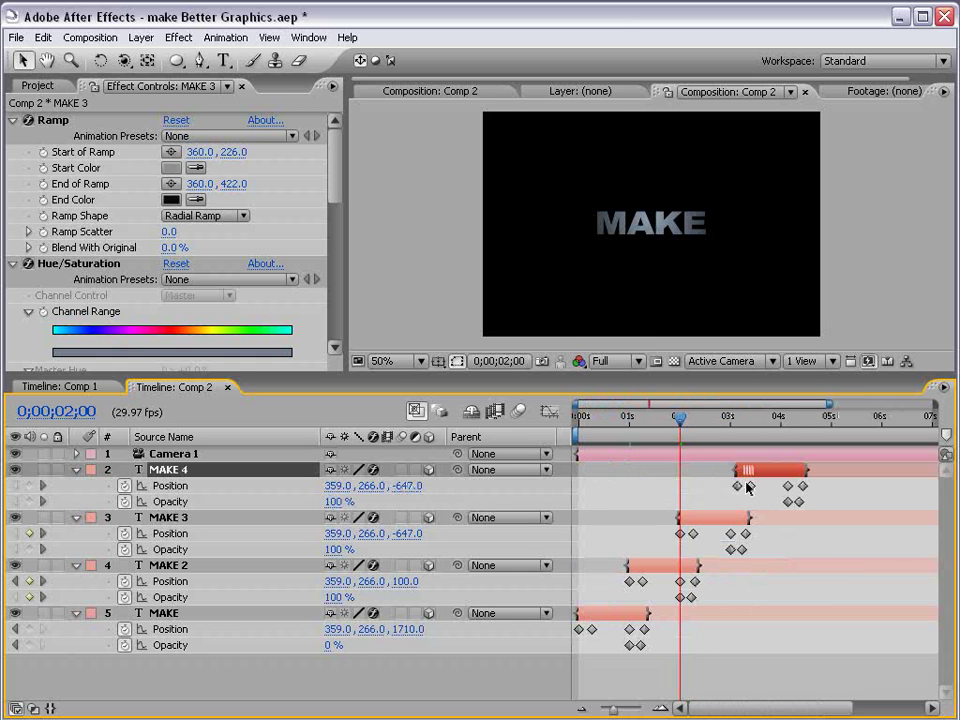
pyautogui.click(731, 431)
pyautogui.press('=')
pyautogui.press('=')
pyautogui.press('=')
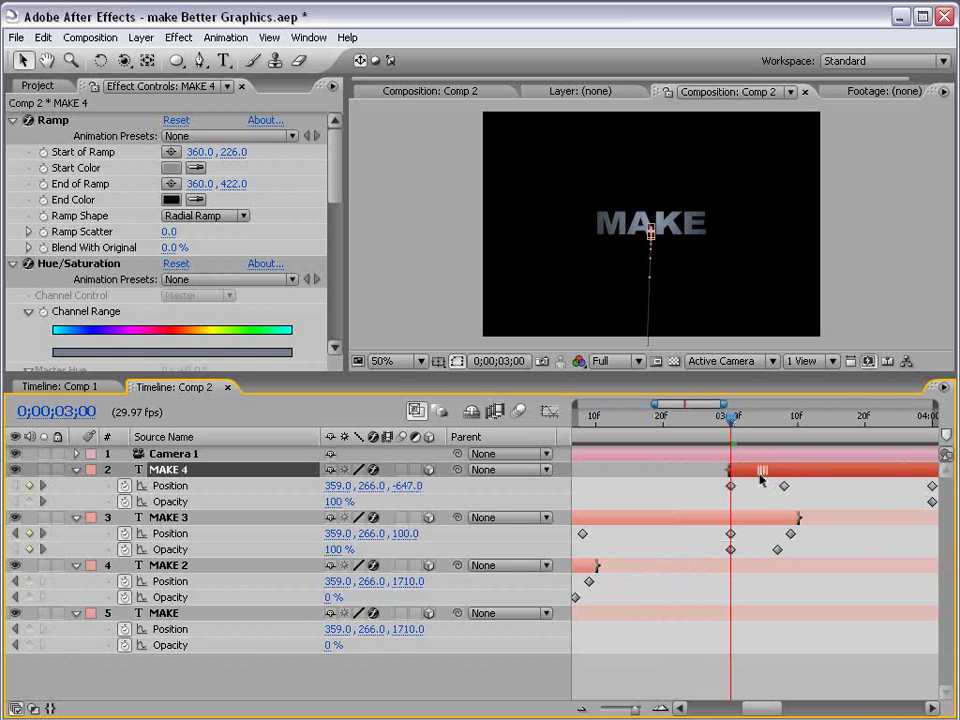
pyautogui.press('-')
pyautogui.press('-')
pyautogui.press('-')
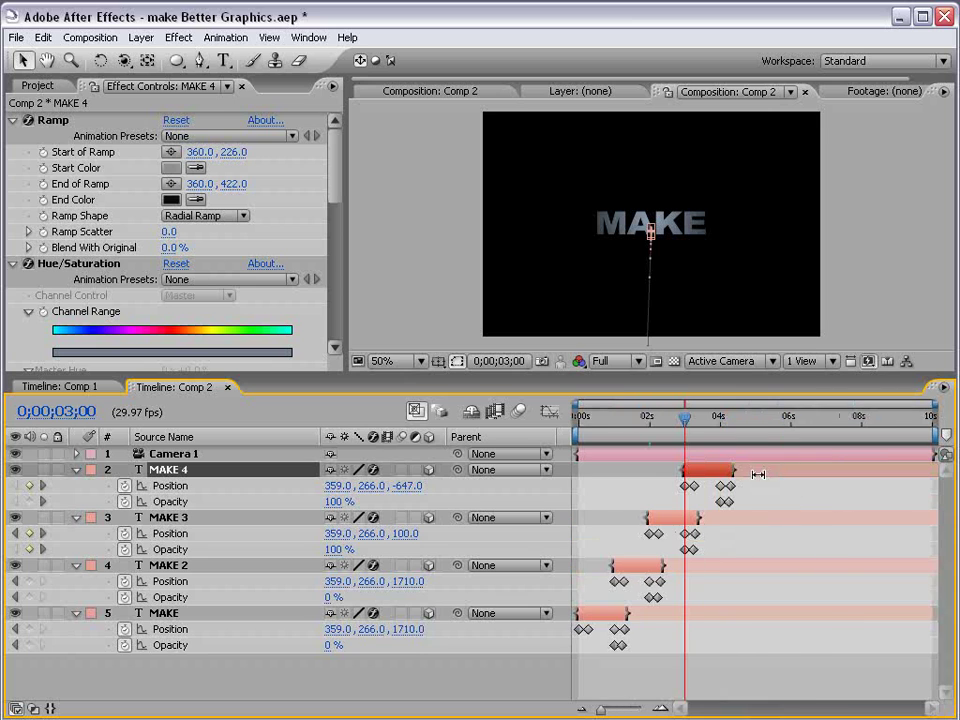
# Preview the staggered words, then retype the second copy as MY
pyautogui.press('KP_0')
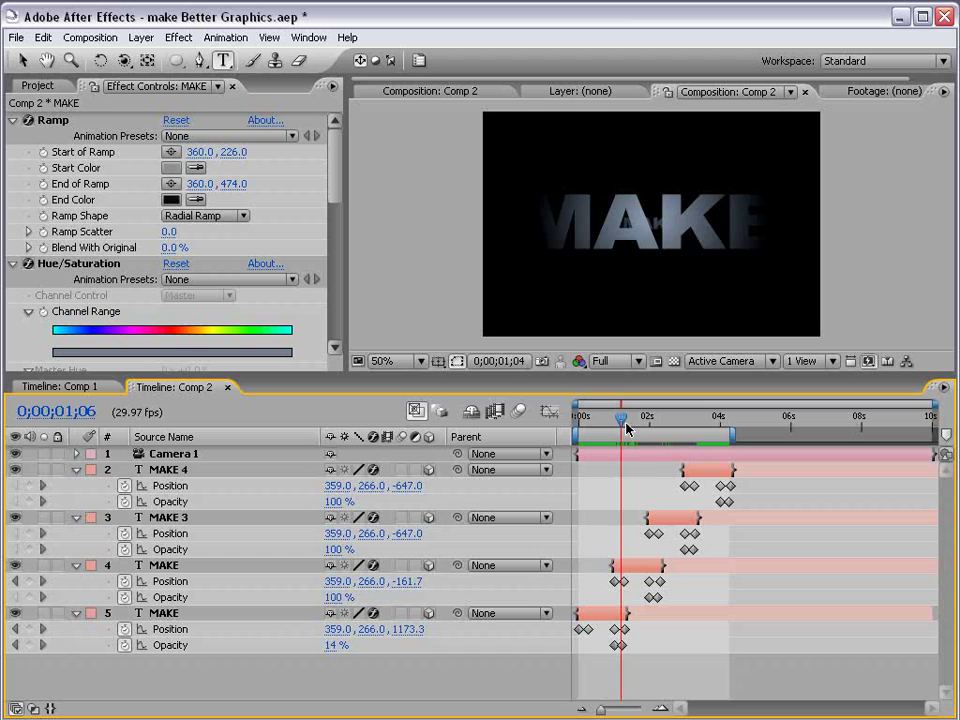
pyautogui.click(636, 567)
pyautogui.doubleClick(636, 567)
pyautogui.write('MY')
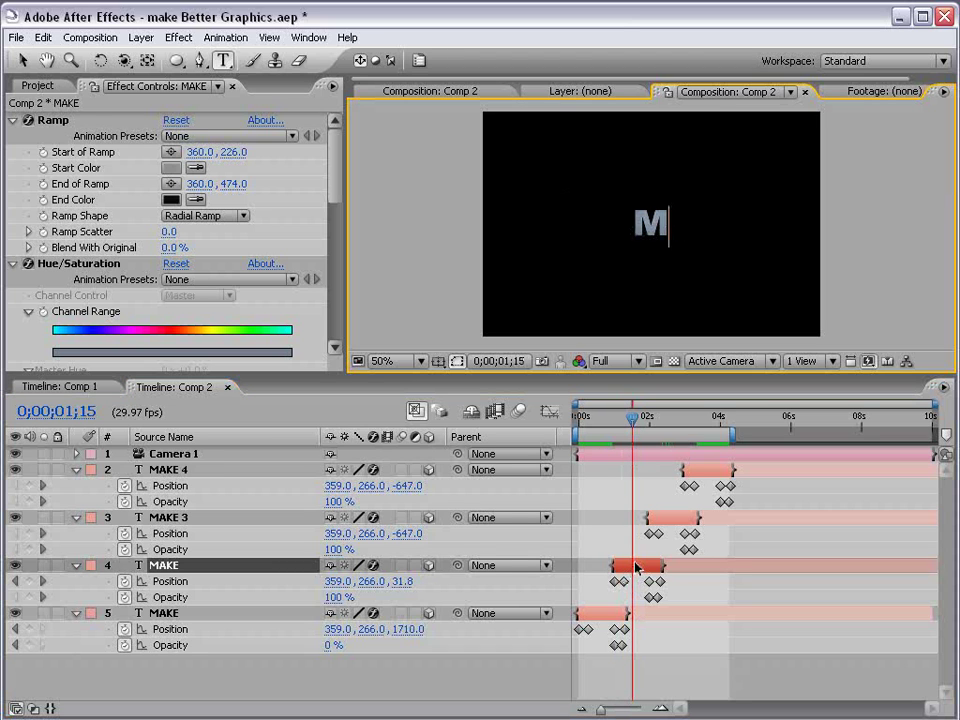
pyautogui.click(669, 417)
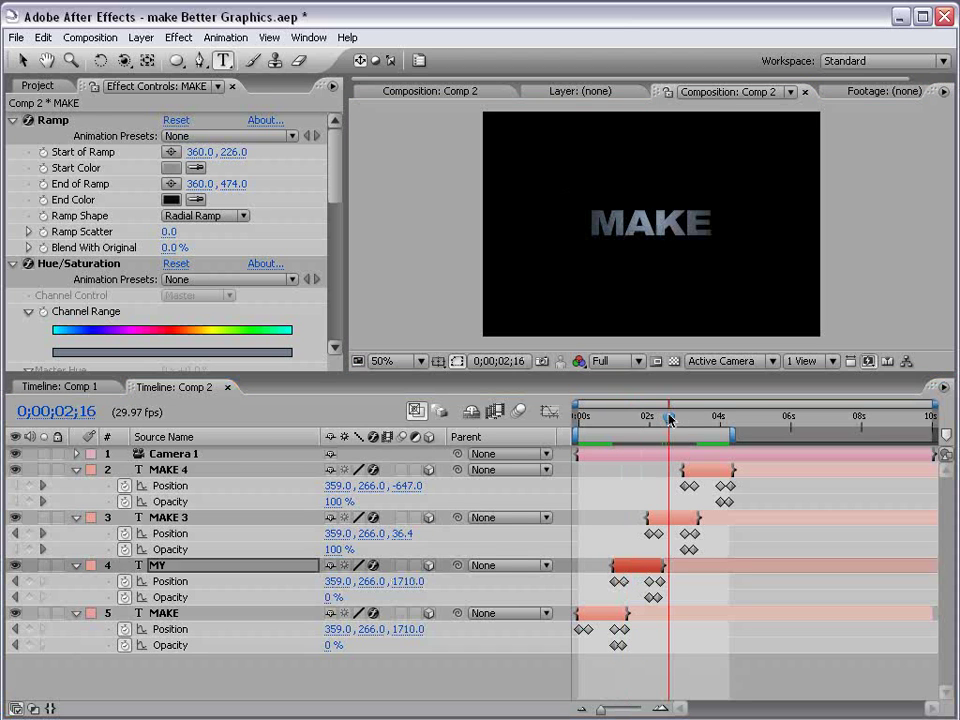
# Retype the third and fourth copies as DAY and PUNK!, then scrub to check them
pyautogui.doubleClick(679, 521)
pyautogui.write('DAY')
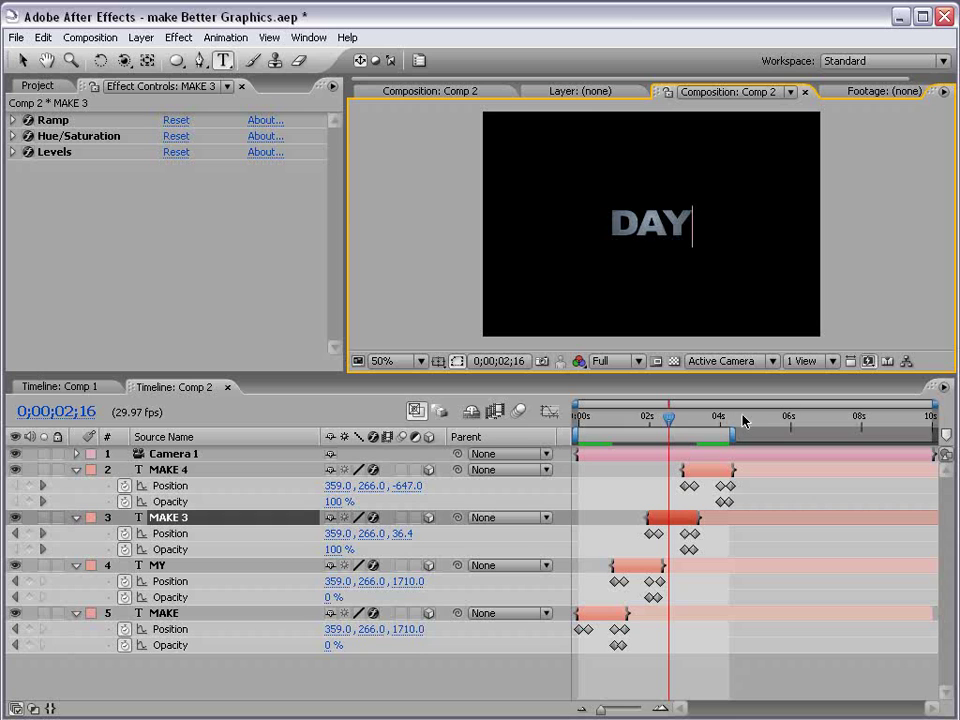
pyautogui.click(709, 417)
pyautogui.doubleClick(705, 472)
pyautogui.write('P')
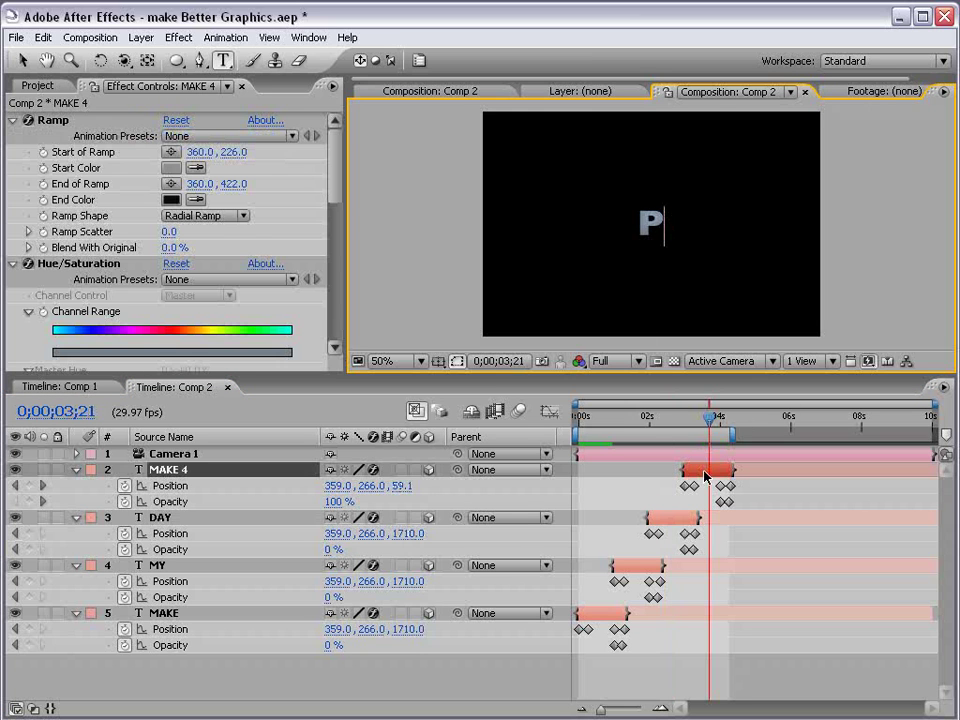
pyautogui.write('UNK!')
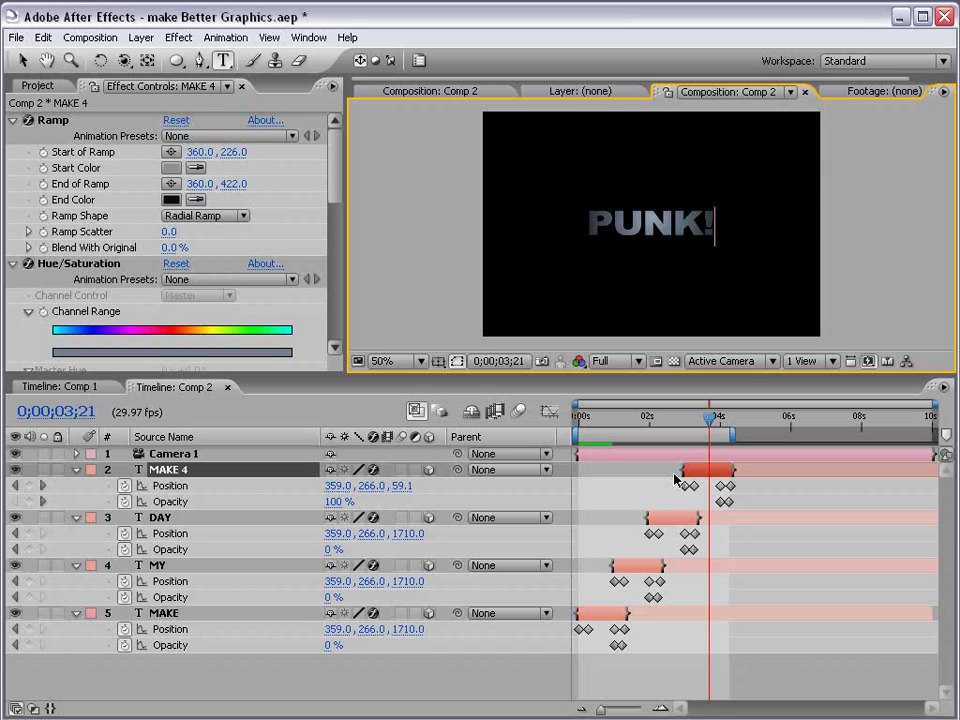
pyautogui.click(22, 60)
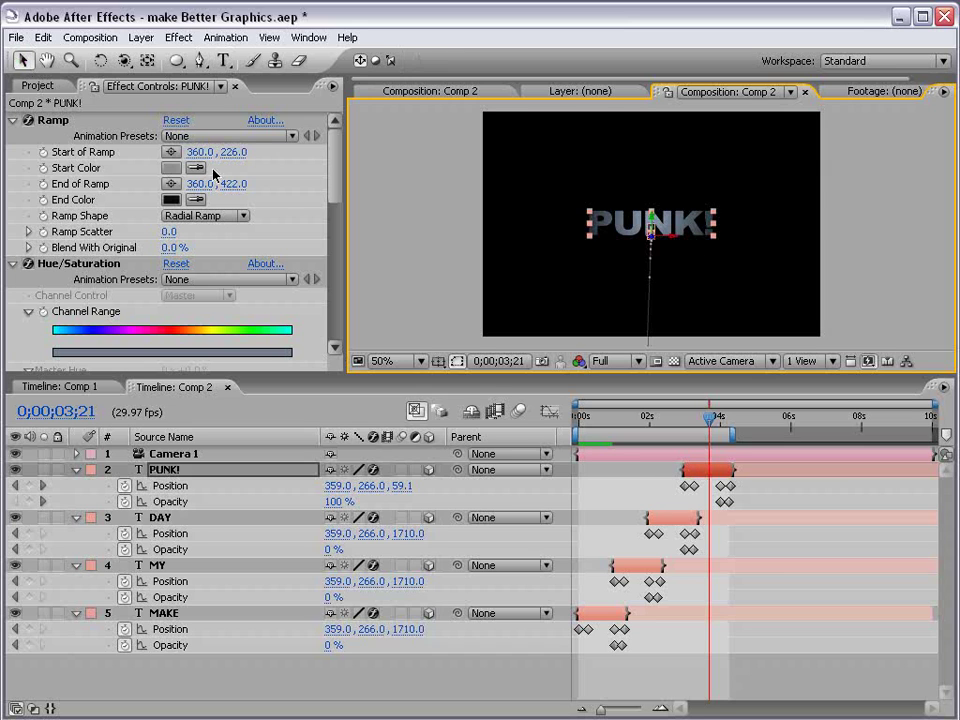
pyautogui.click(780, 678)
pyautogui.moveTo(709, 418)
pyautogui.mouseDown()
pyautogui.moveTo(604, 428)
pyautogui.moveTo(707, 435)
pyautogui.moveTo(719, 427)
pyautogui.mouseUp()
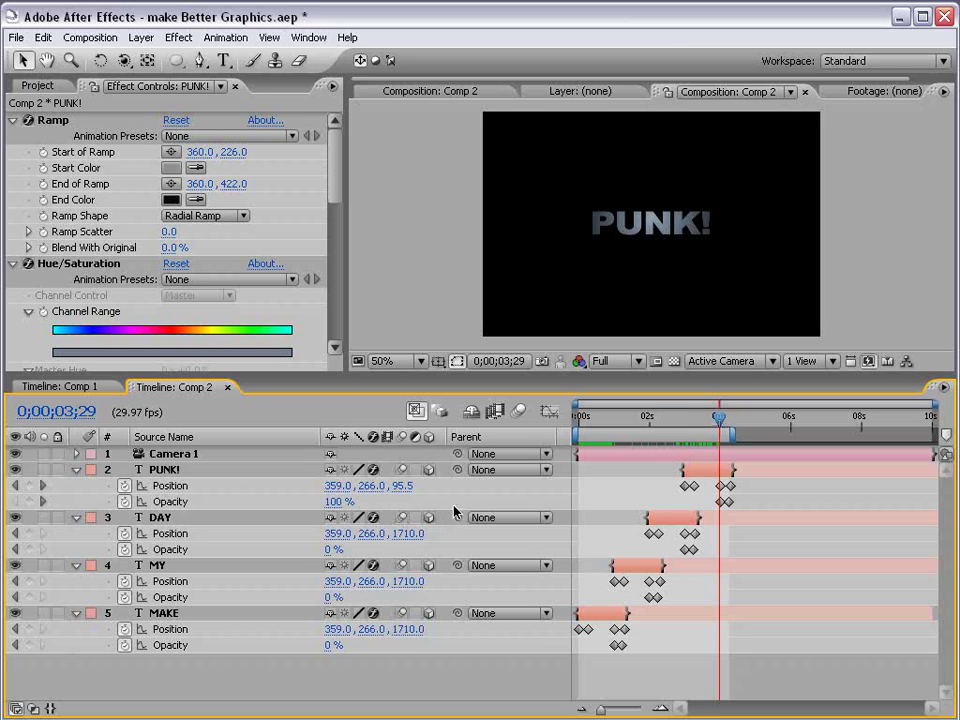
# Enable motion blur for Comp 2 and RAM-preview the full word sequence
pyautogui.click(521, 411)
pyautogui.press('KP_0')
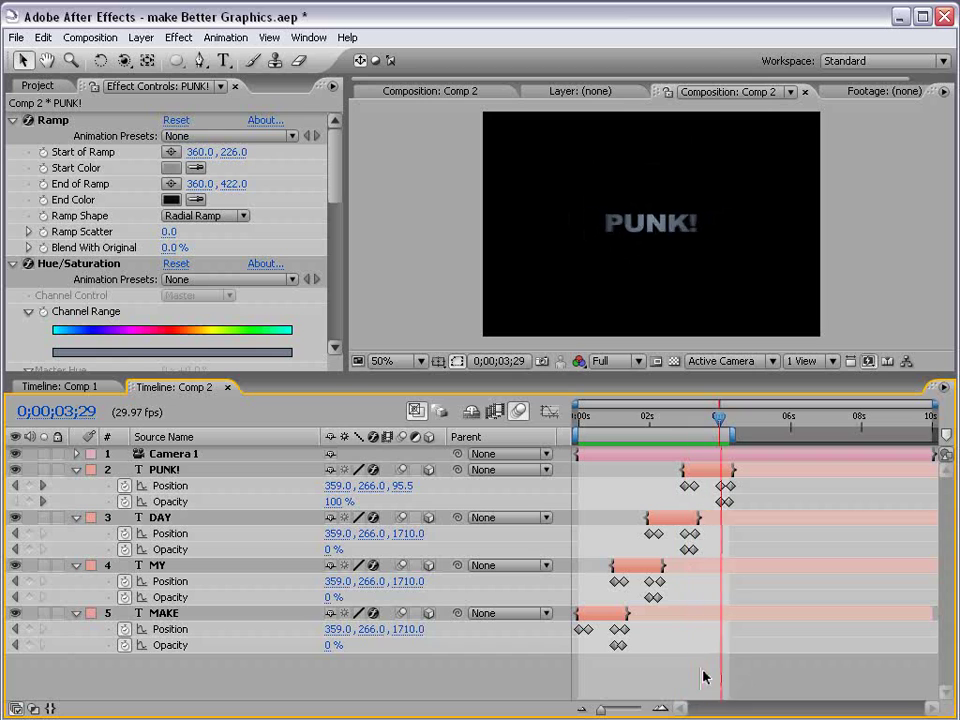
pyautogui.click(656, 654)
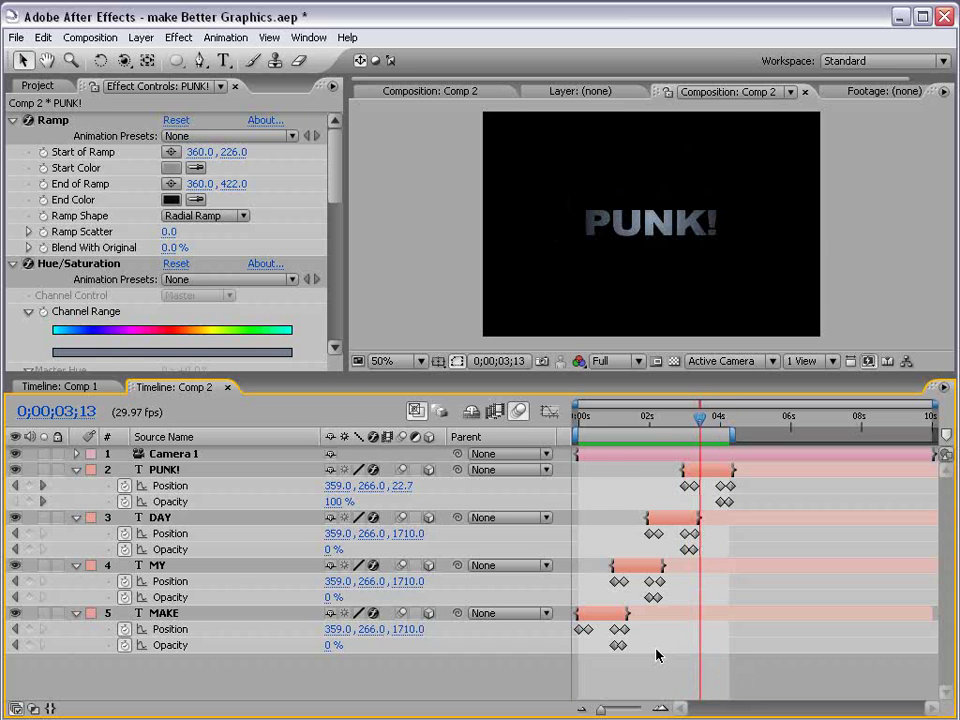
# Create a dark blue (191C20) solid and move it to the bottom as the background
pyautogui.click(141, 37)
pyautogui.moveTo(152, 57)
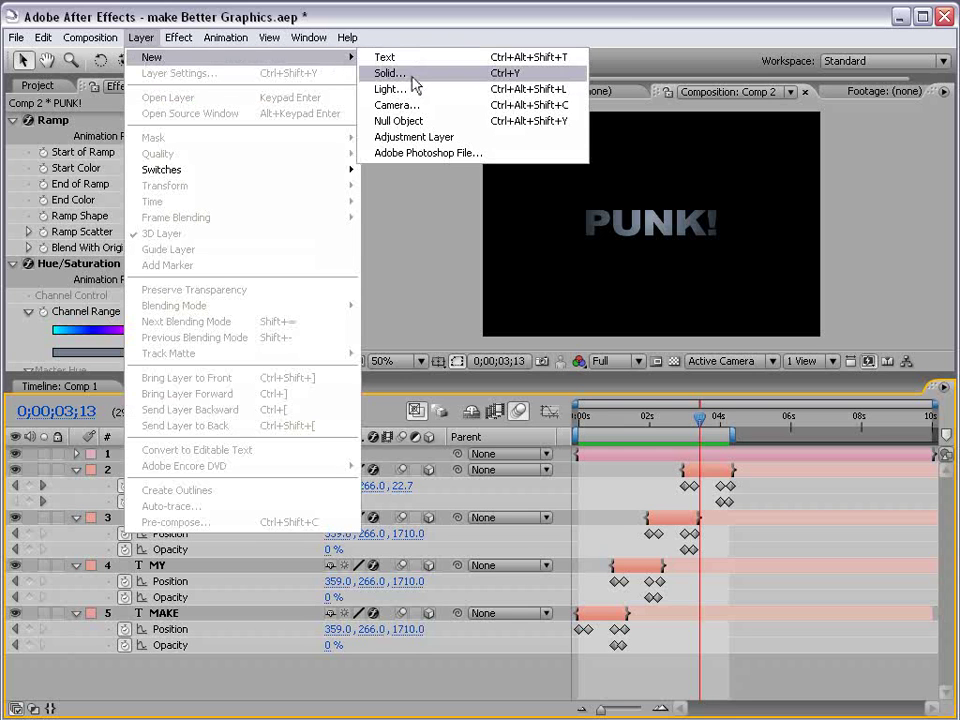
pyautogui.click(412, 75)
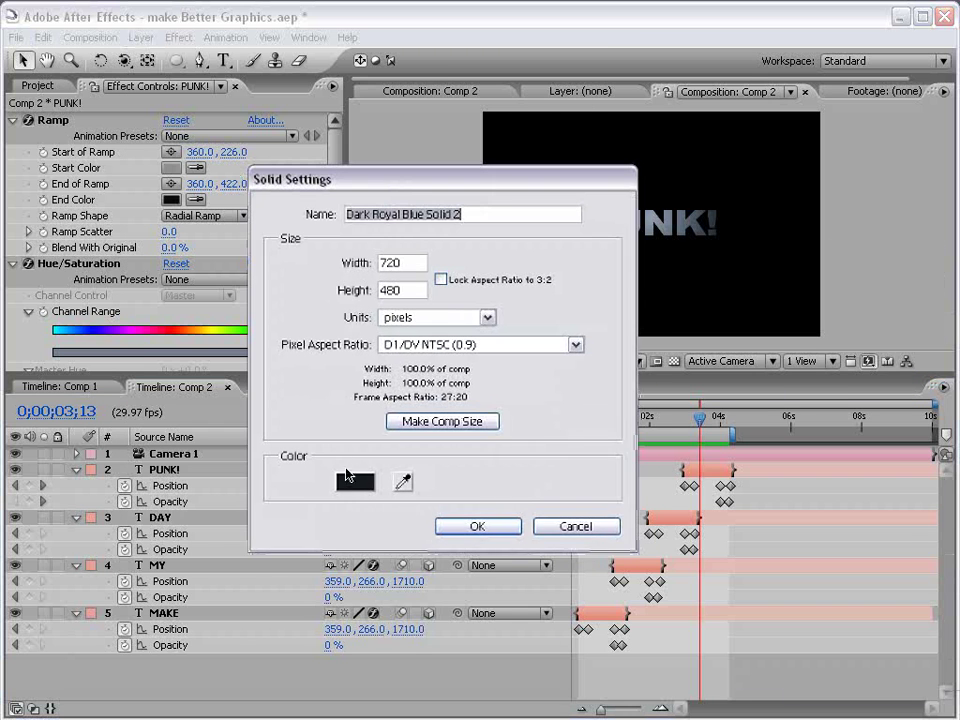
pyautogui.click(338, 480)
pyautogui.click(258, 477)
pyautogui.click(622, 256)
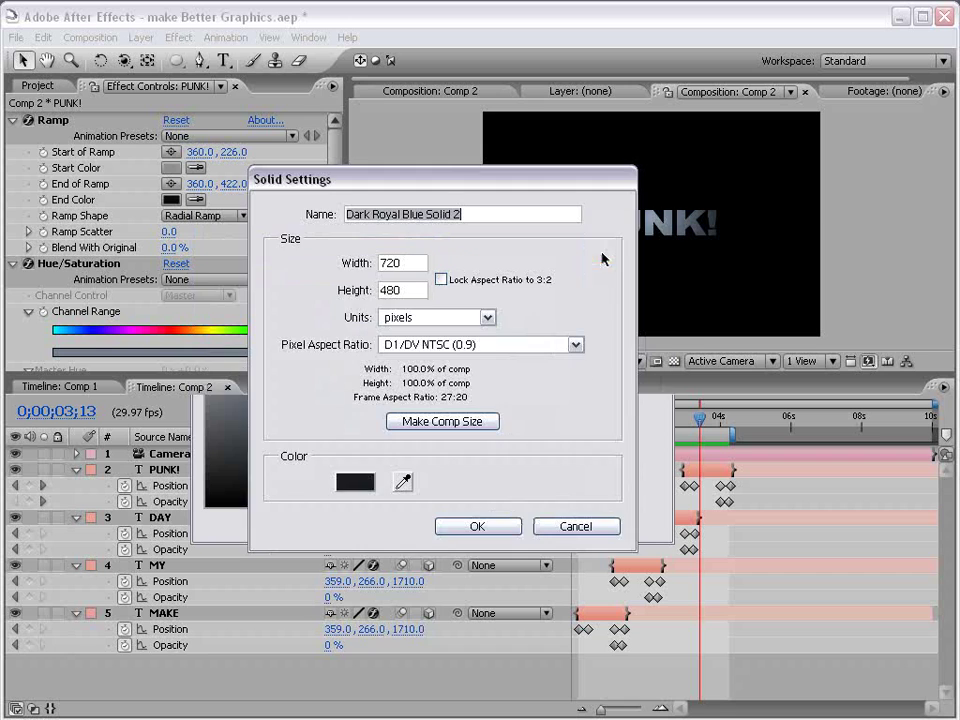
pyautogui.click(482, 525)
pyautogui.moveTo(199, 456); pyautogui.dragTo(222, 683)
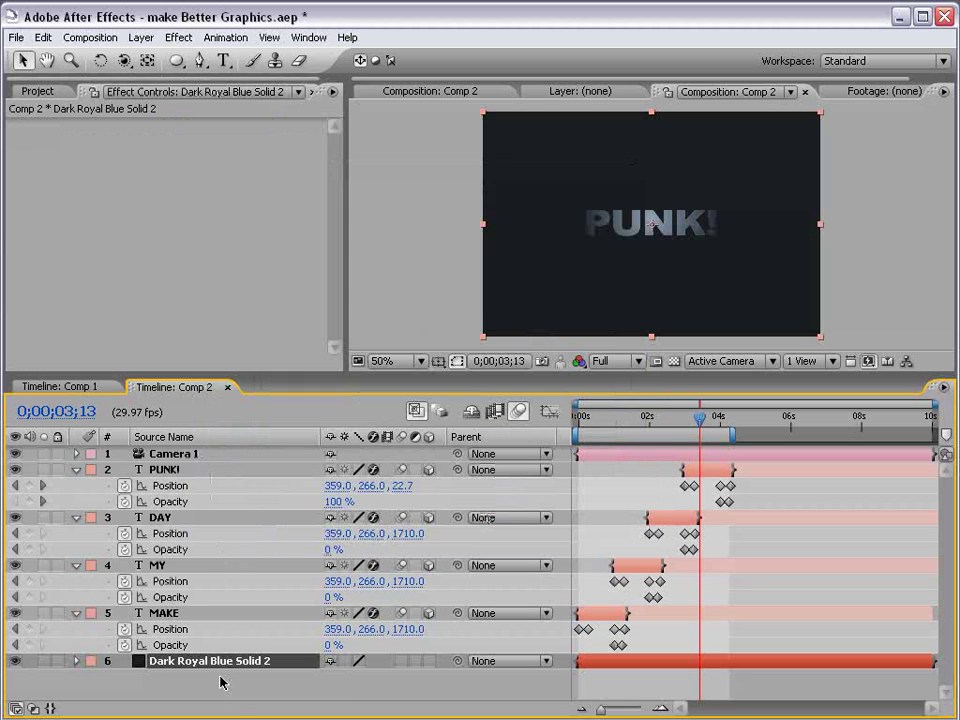
# Start another new solid with its colour set to black (000000)
pyautogui.click(140, 37)
pyautogui.moveTo(146, 58)
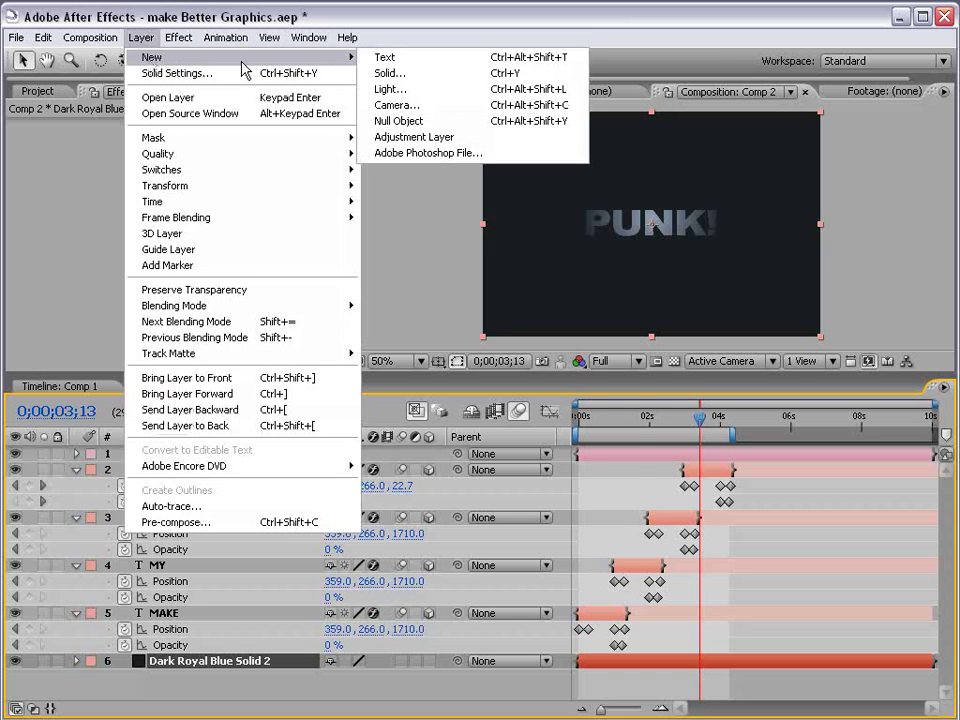
pyautogui.click(389, 73)
pyautogui.click(352, 482)
pyautogui.click(443, 505)
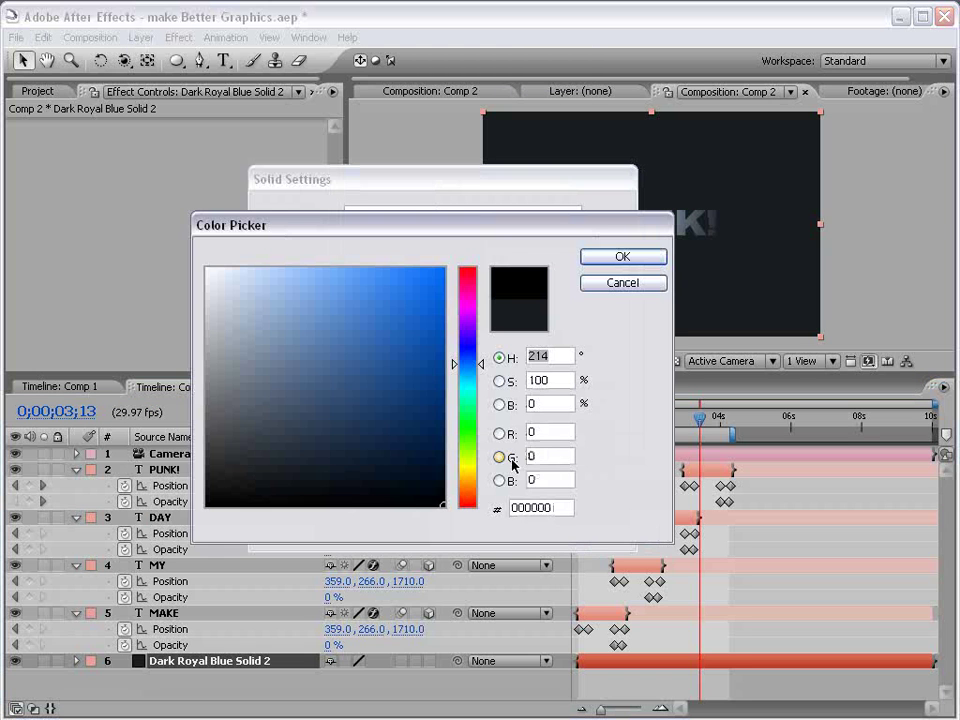
# Create the black solid, draw an elliptical mask on it and set the mask to Subtract
pyautogui.click(497, 527)
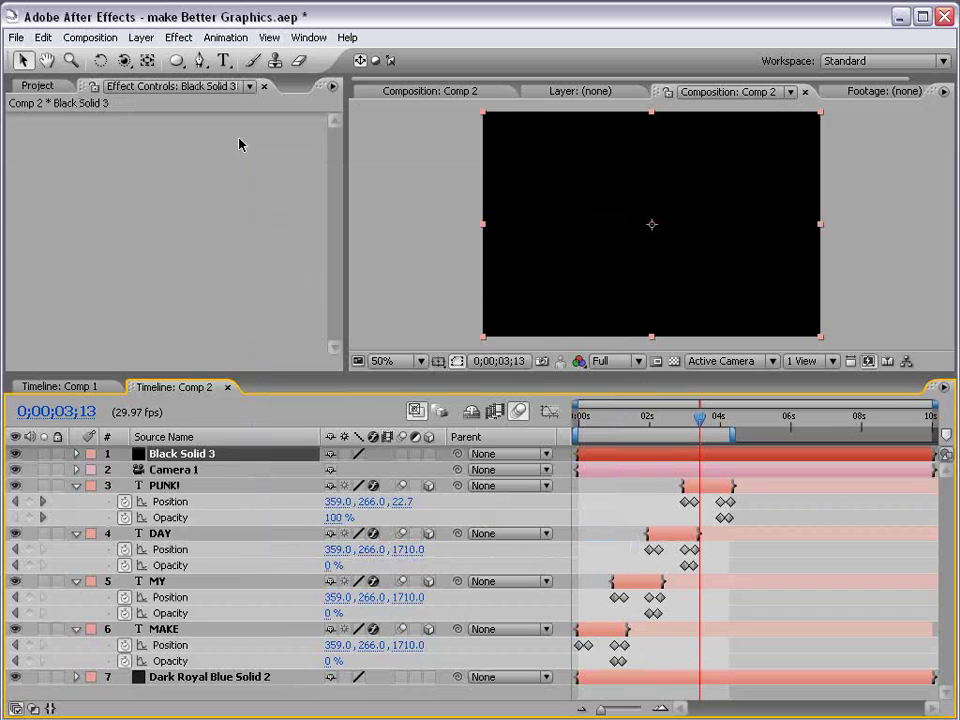
pyautogui.moveTo(176, 60); pyautogui.dragTo(178, 92)
pyautogui.moveTo(487, 114); pyautogui.dragTo(816, 336)
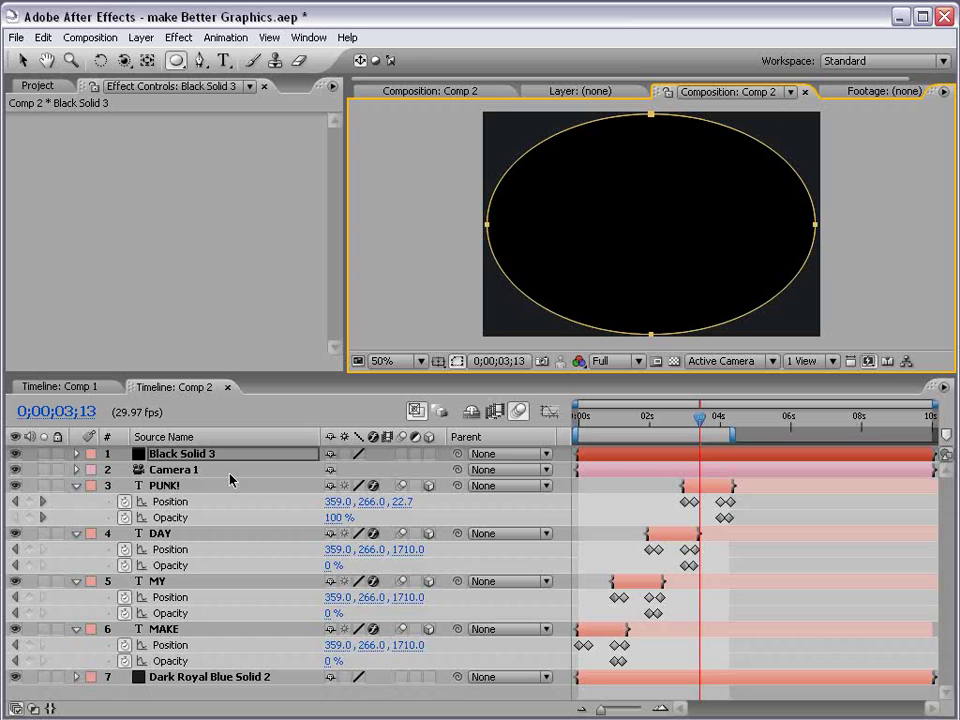
pyautogui.press('m')
pyautogui.click(350, 469)
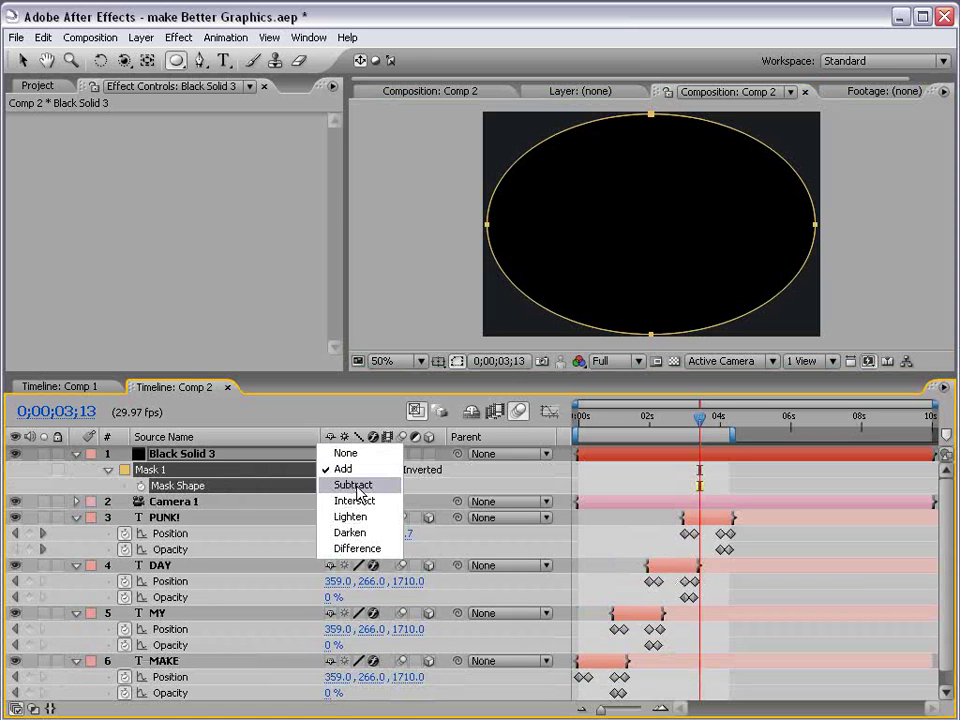
pyautogui.click(356, 484)
# Set the mask feather to 137 pixels and the mask expansion to 19
pyautogui.press('f')
pyautogui.moveTo(372, 490); pyautogui.dragTo(507, 487)
pyautogui.press('v')
pyautogui.click(604, 485)
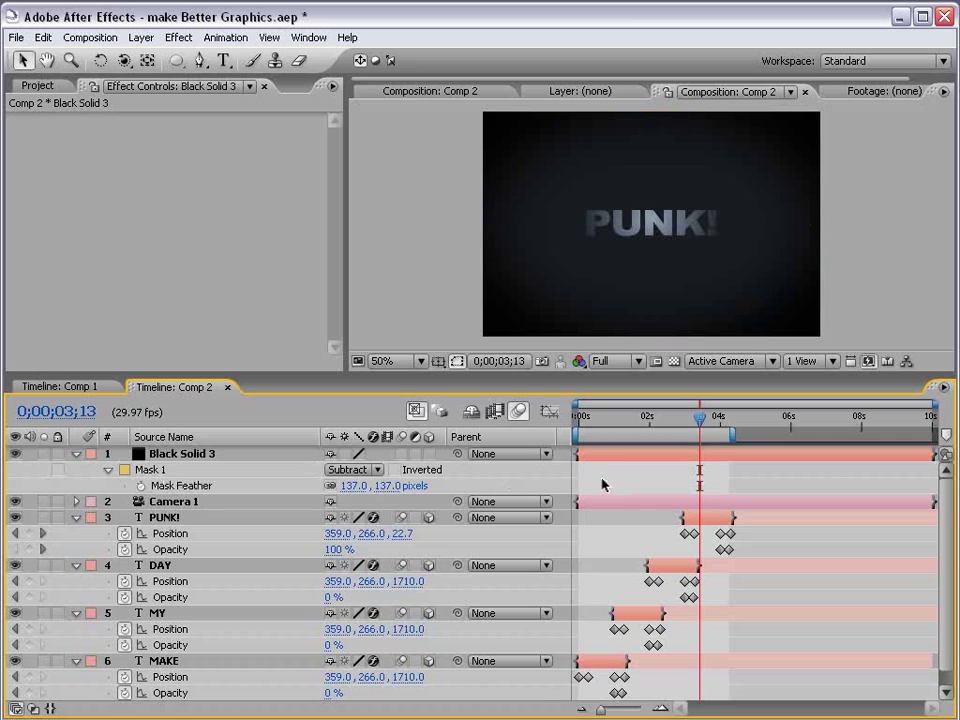
pyautogui.click(202, 456)
pyautogui.press('m')
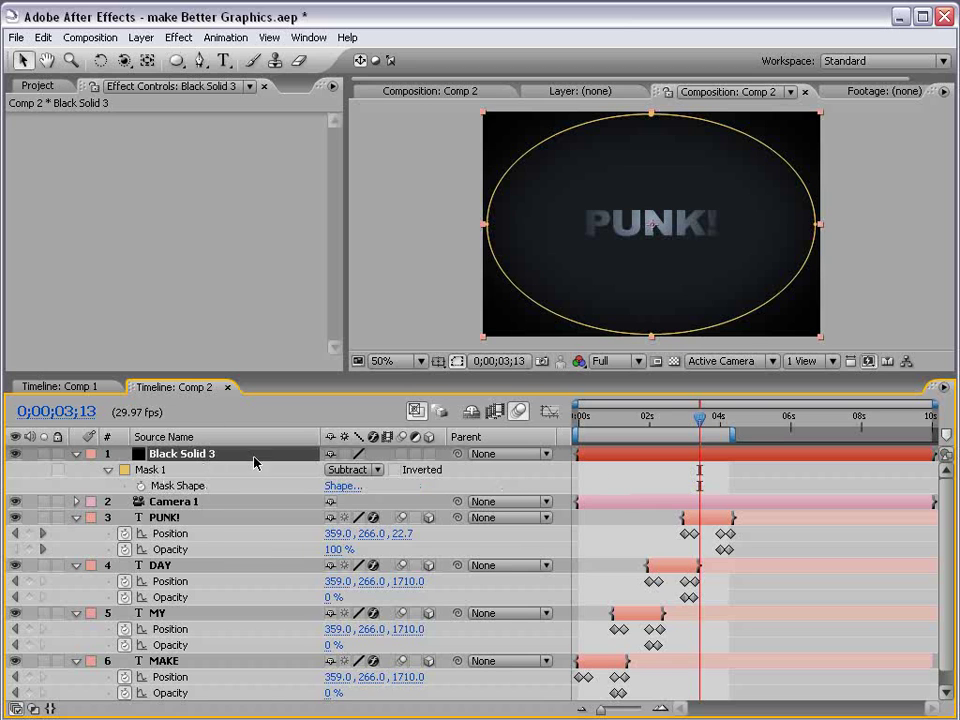
pyautogui.press('m')
pyautogui.moveTo(300, 531); pyautogui.dragTo(330, 531)
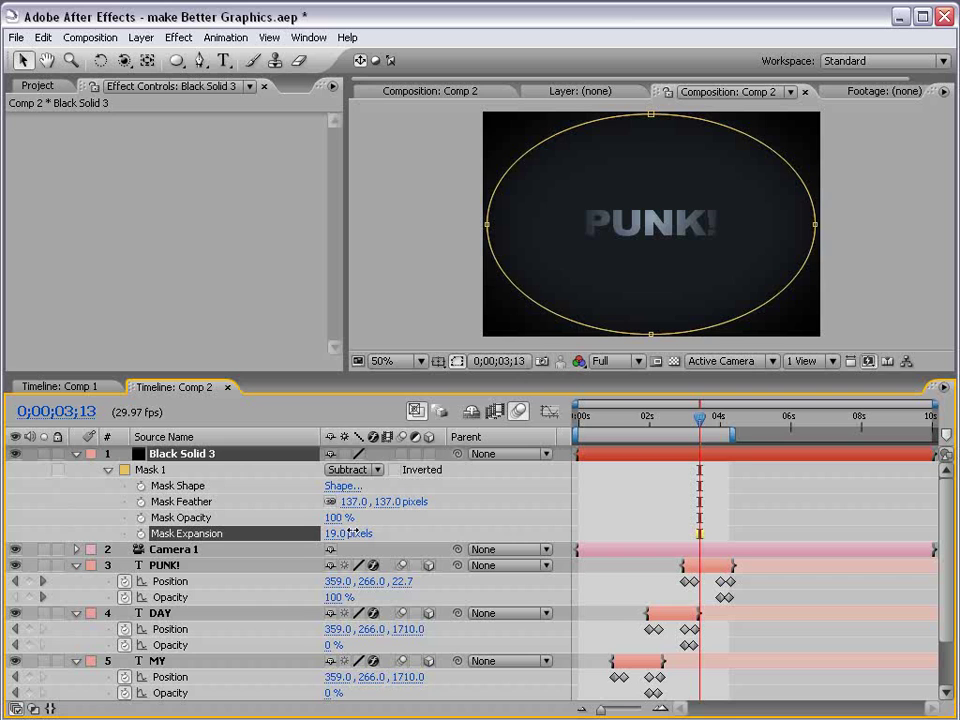
pyautogui.click(587, 510)
# Move Black Solid 3 beneath the text layers and add a new adjustment layer
pyautogui.hotkey('ctrl', 'a')
pyautogui.hotkey('ctrl', '`')
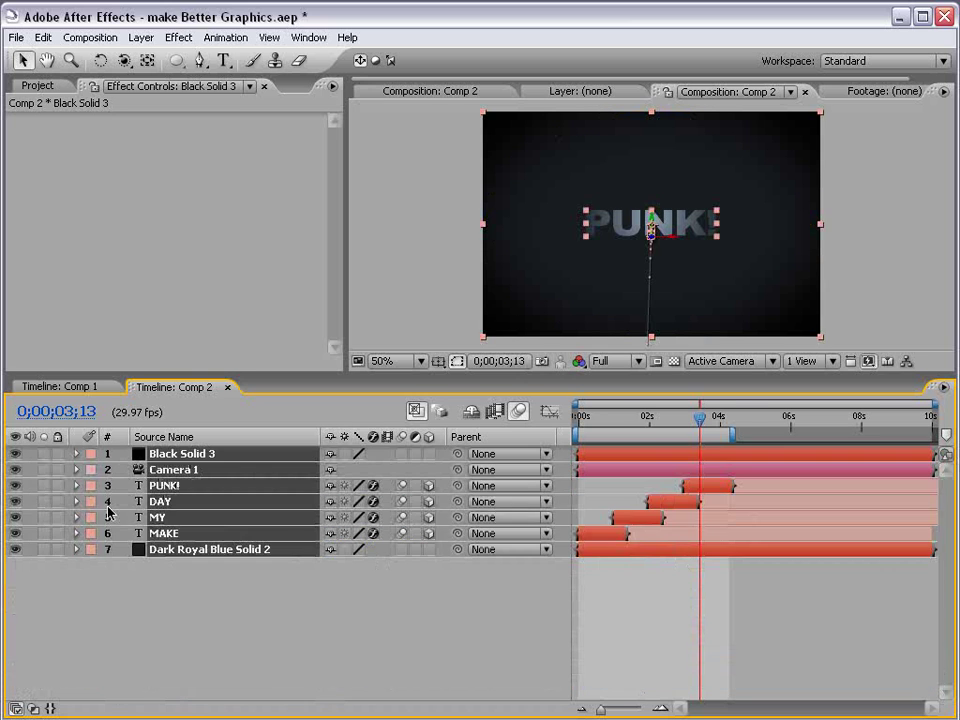
pyautogui.hotkey('ctrl', 'shift', 'a')
pyautogui.moveTo(180, 453); pyautogui.dragTo(171, 553)
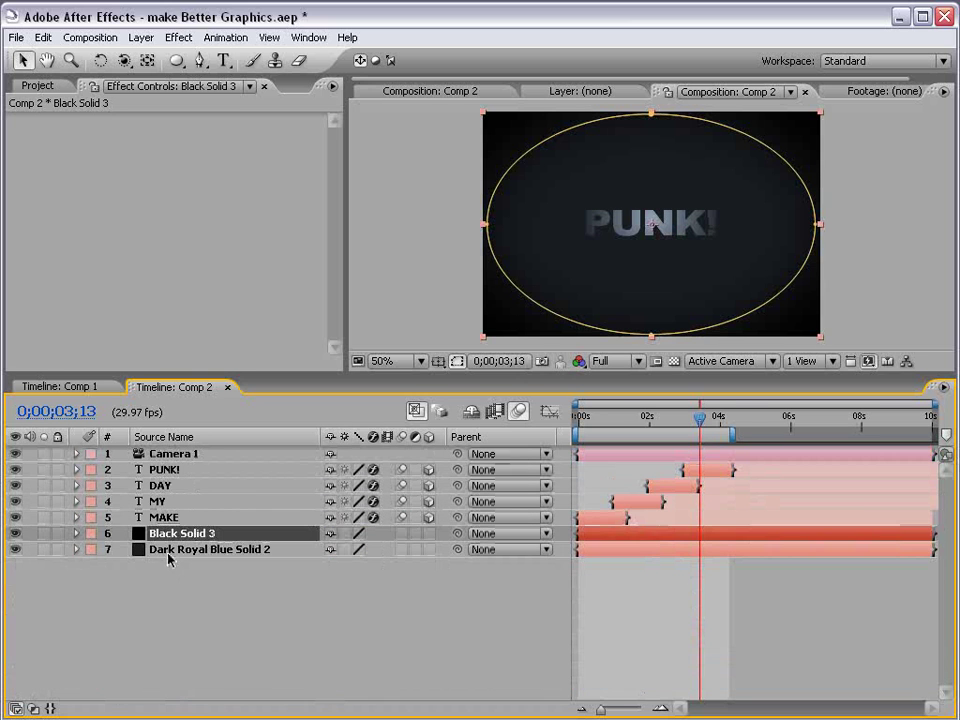
pyautogui.click(261, 585)
pyautogui.moveTo(582, 416)
pyautogui.mouseDown()
pyautogui.moveTo(620, 424)
pyautogui.moveTo(593, 420)
pyautogui.mouseUp()
pyautogui.hotkey('ctrl', 'alt', 'y')
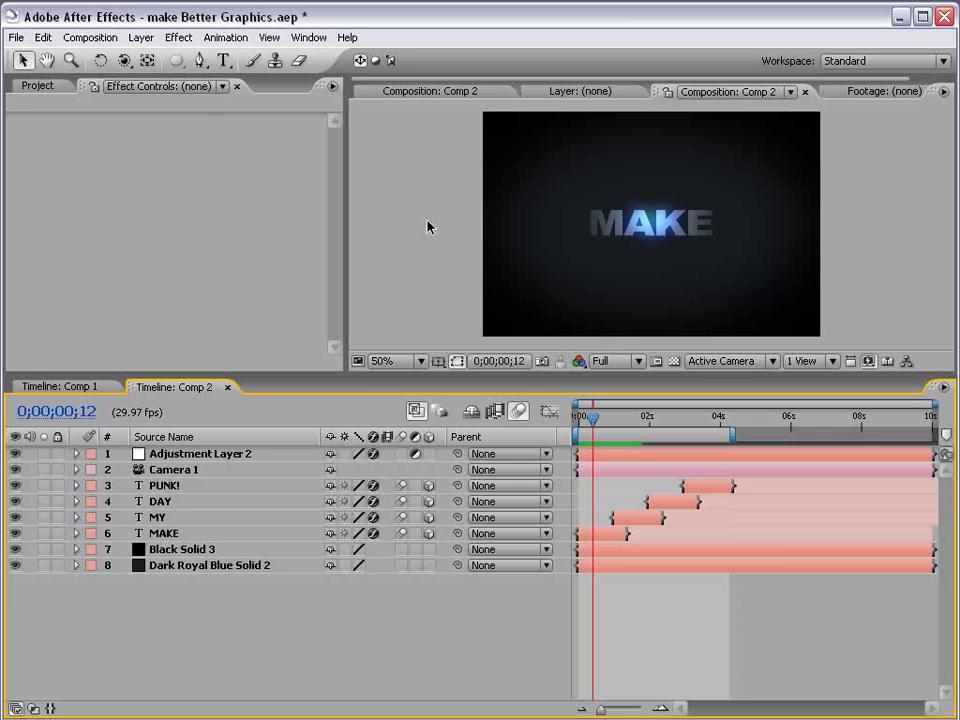
# Add a new null object layer and name it Wiggle
pyautogui.click(141, 37)
pyautogui.moveTo(150, 58)
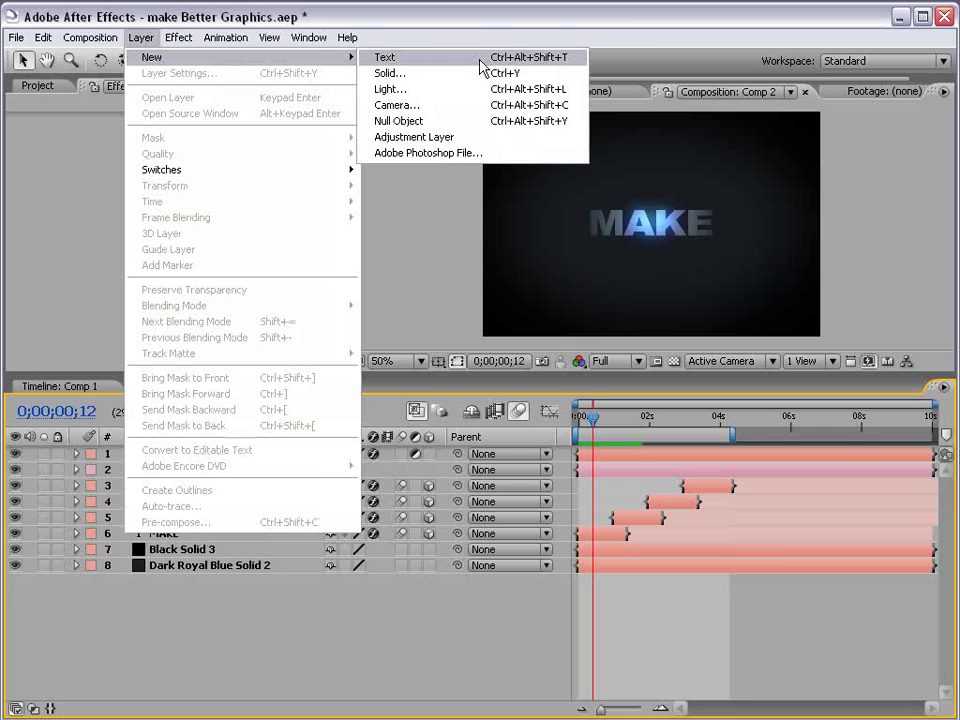
pyautogui.click(405, 120)
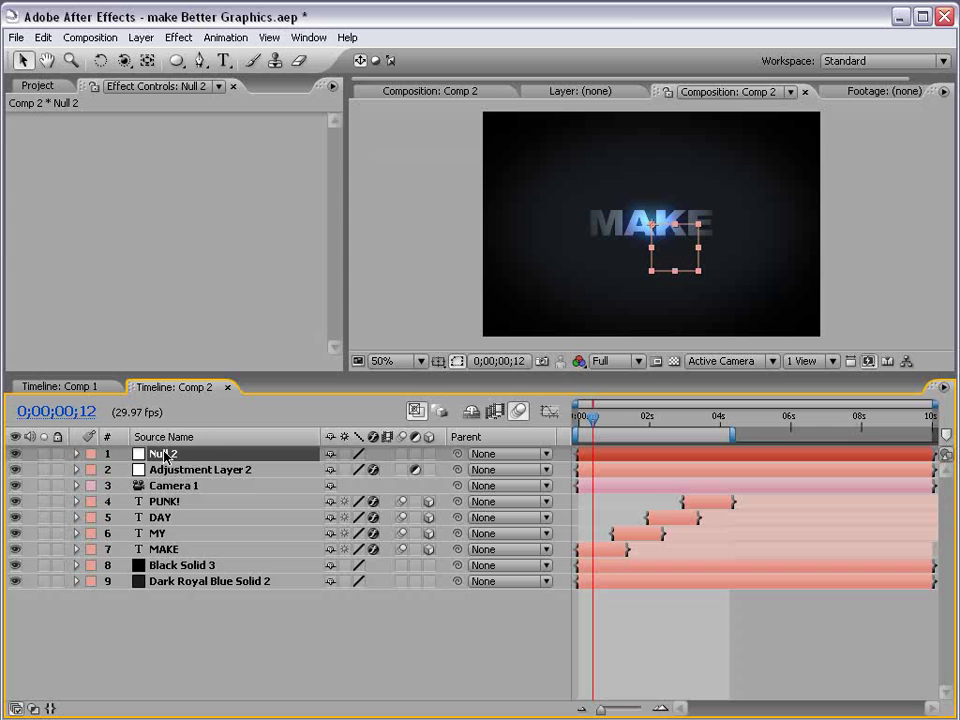
pyautogui.press('Return')
pyautogui.write('Wiggle')
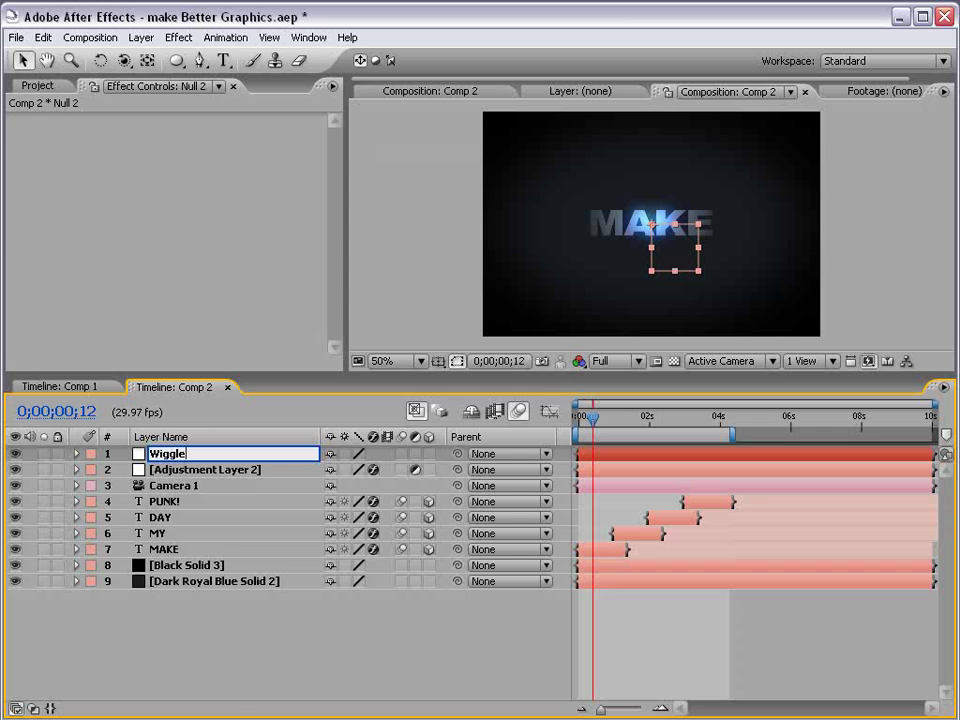
pyautogui.click(165, 469)
# Give the Wiggle layer's Position a wiggle(8,20) expression and scrub to see the shake
pyautogui.click(167, 458)
pyautogui.press('p')
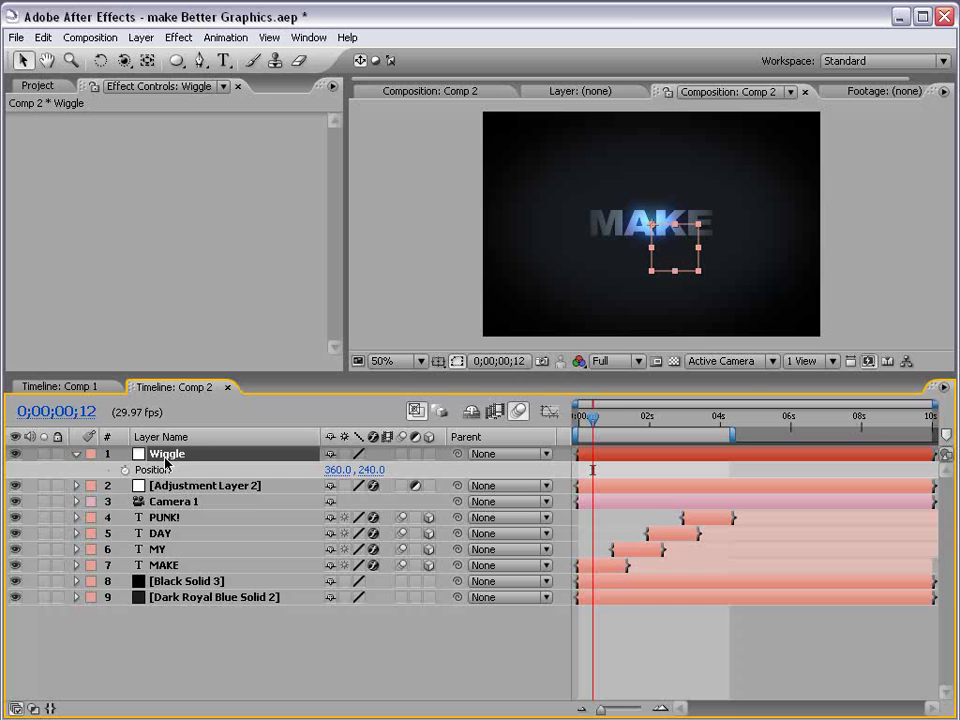
pyautogui.keyDown('alt'); pyautogui.click(125, 471); pyautogui.keyUp('alt')
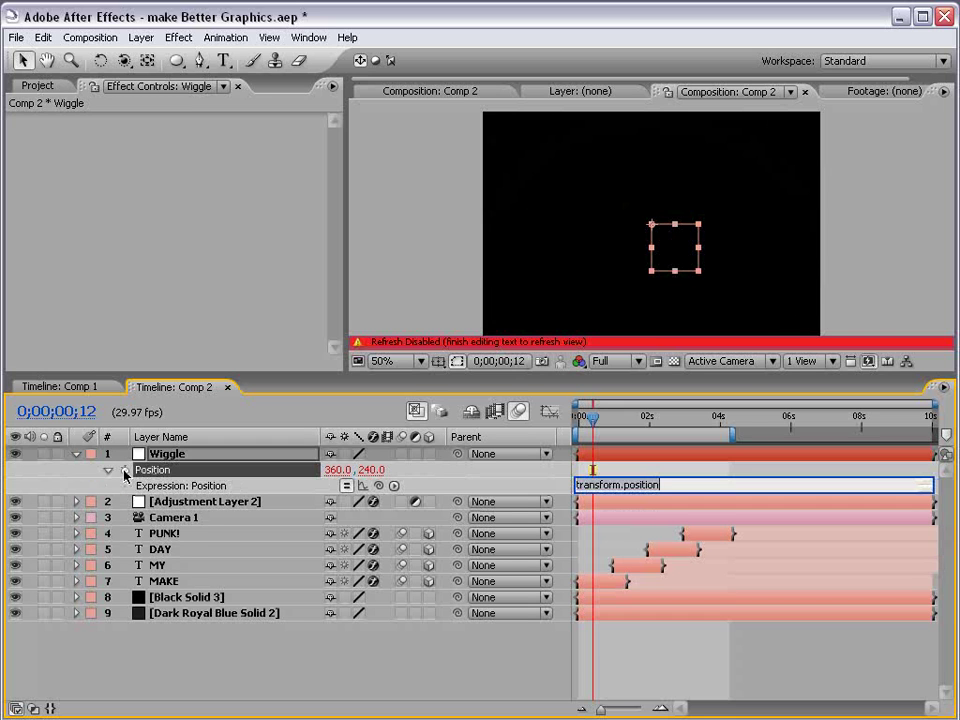
pyautogui.write('wiggle')
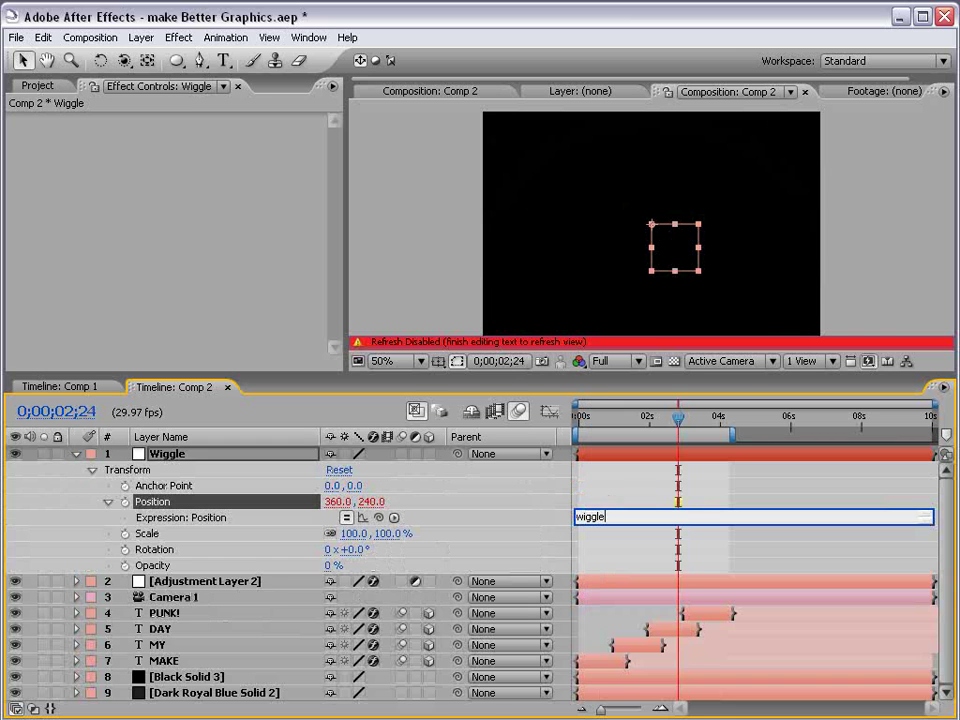
pyautogui.write('(8,20)')
pyautogui.click(608, 553)
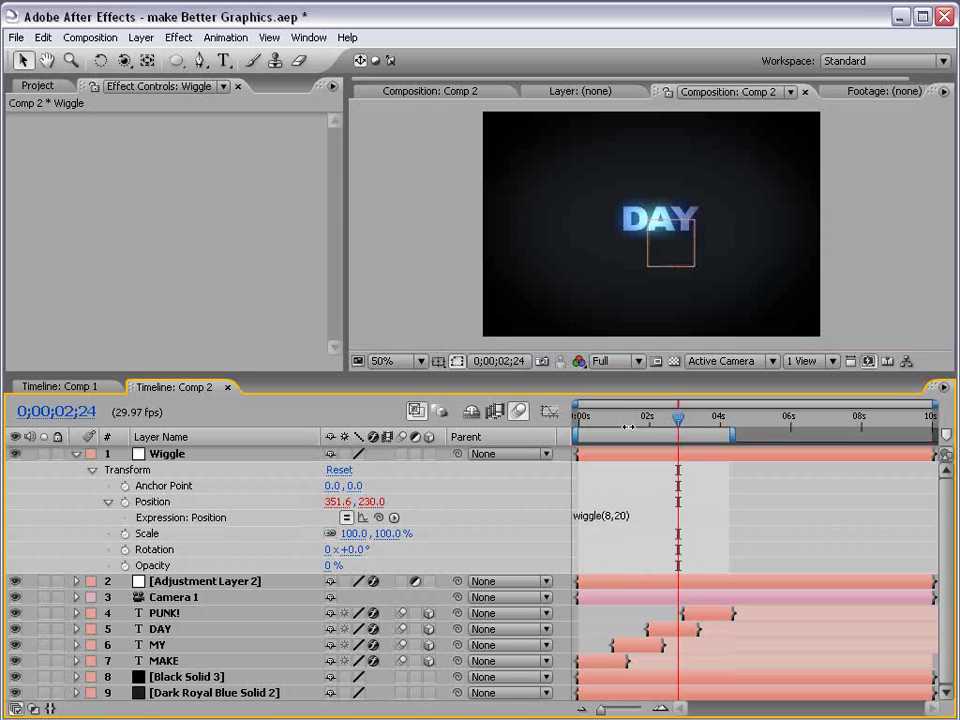
pyautogui.moveTo(665, 420)
pyautogui.mouseDown()
pyautogui.moveTo(617, 422)
pyautogui.moveTo(656, 420)
pyautogui.mouseUp()
# Parent Camera 1 to the Wiggle null and scrub the timeline to preview the shake
pyautogui.click(76, 453)
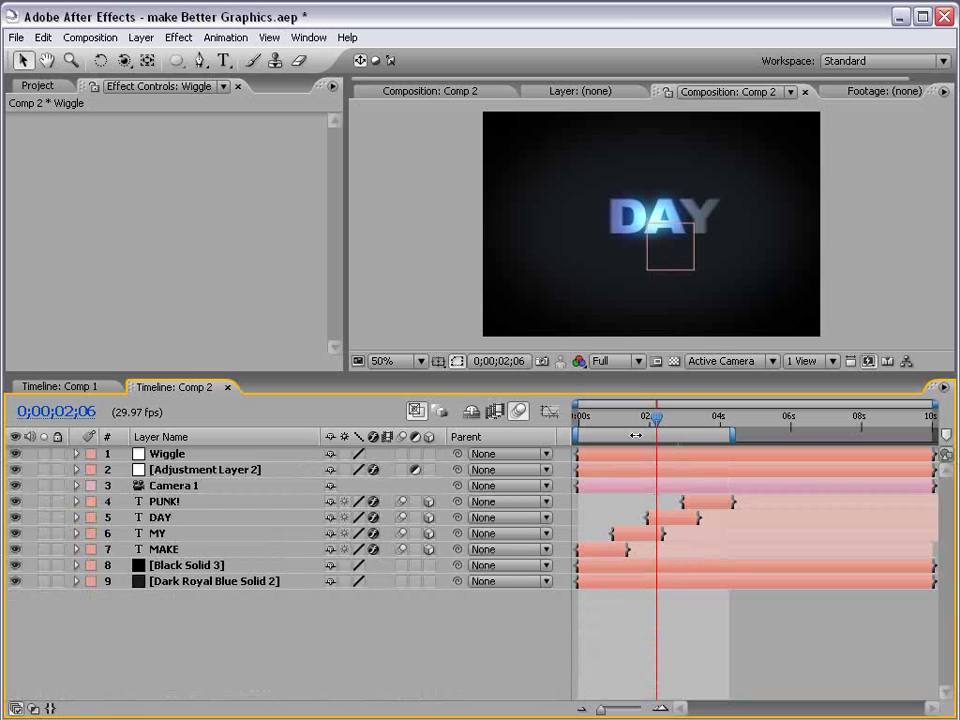
pyautogui.moveTo(656, 420); pyautogui.dragTo(679, 420)
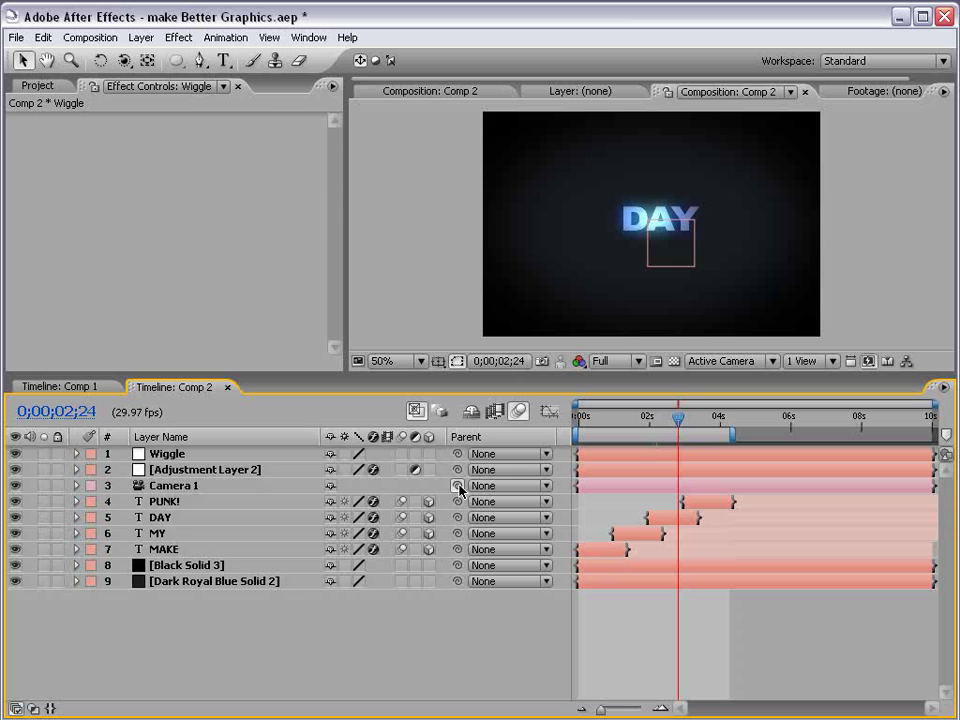
pyautogui.moveTo(457, 485); pyautogui.dragTo(189, 458)
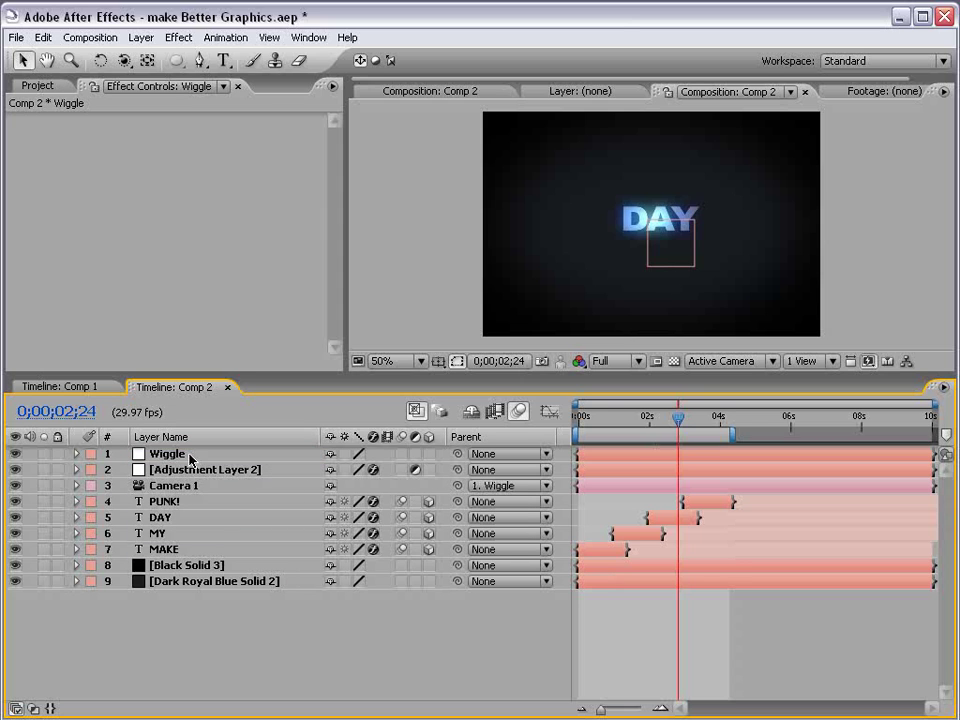
pyautogui.click(182, 458)
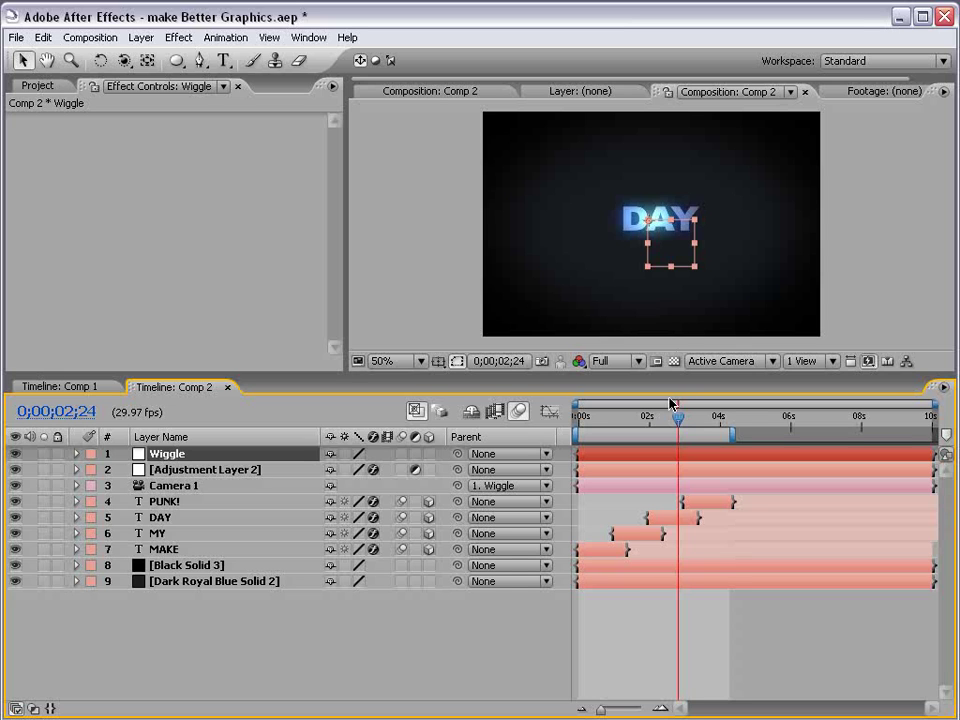
pyautogui.moveTo(677, 418); pyautogui.dragTo(618, 425)
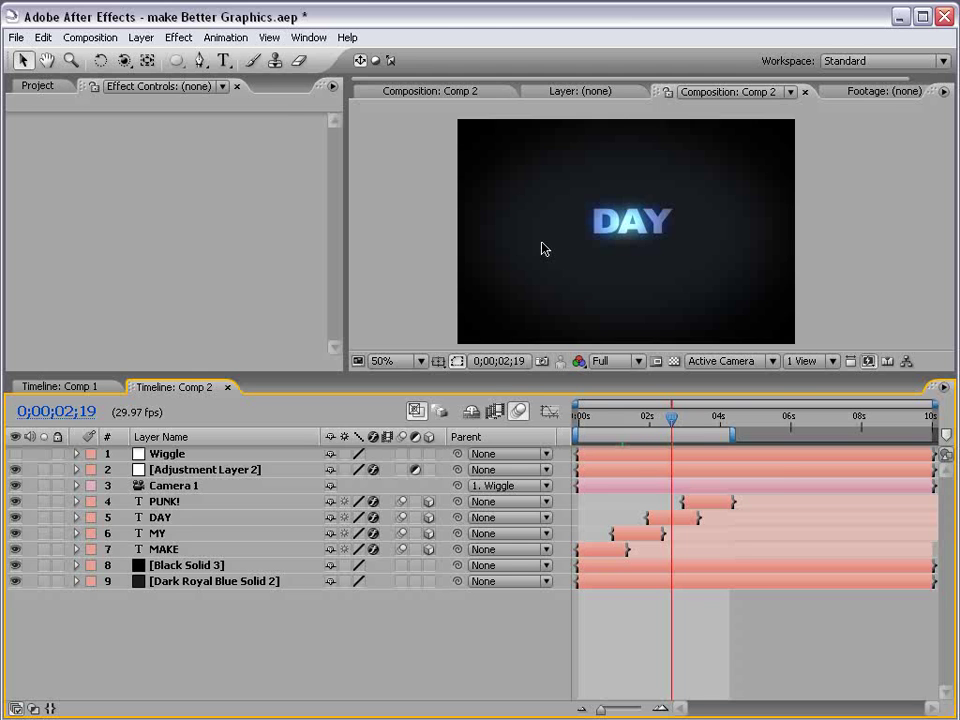
pyautogui.hotkey('alt', 'Tab')
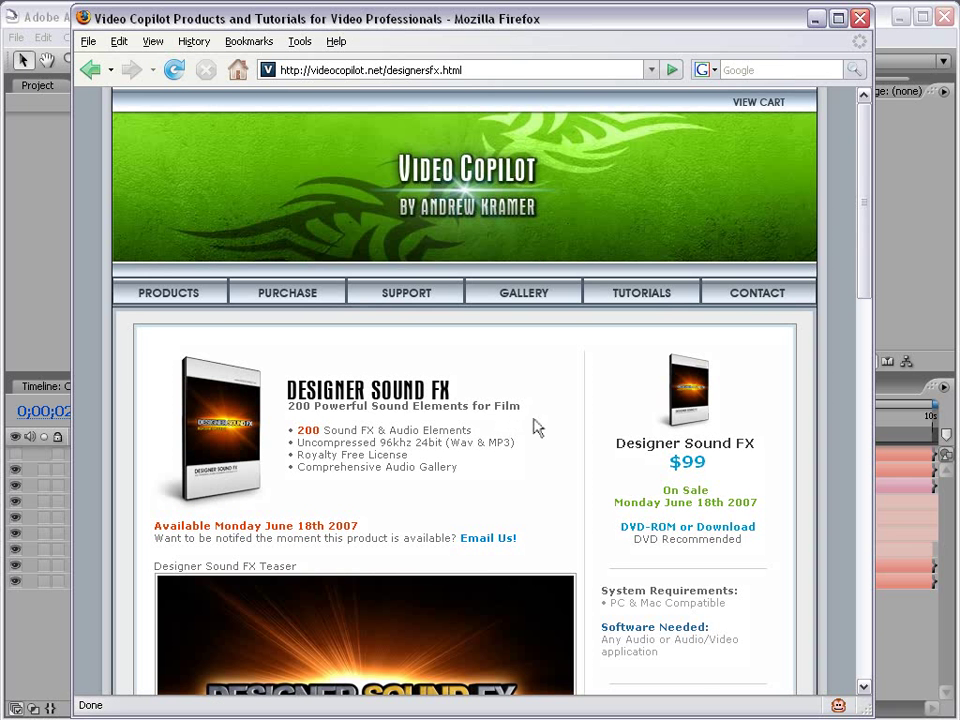
pyautogui.scroll(-2, 534, 427)
pyautogui.scroll(-1, 537, 428)
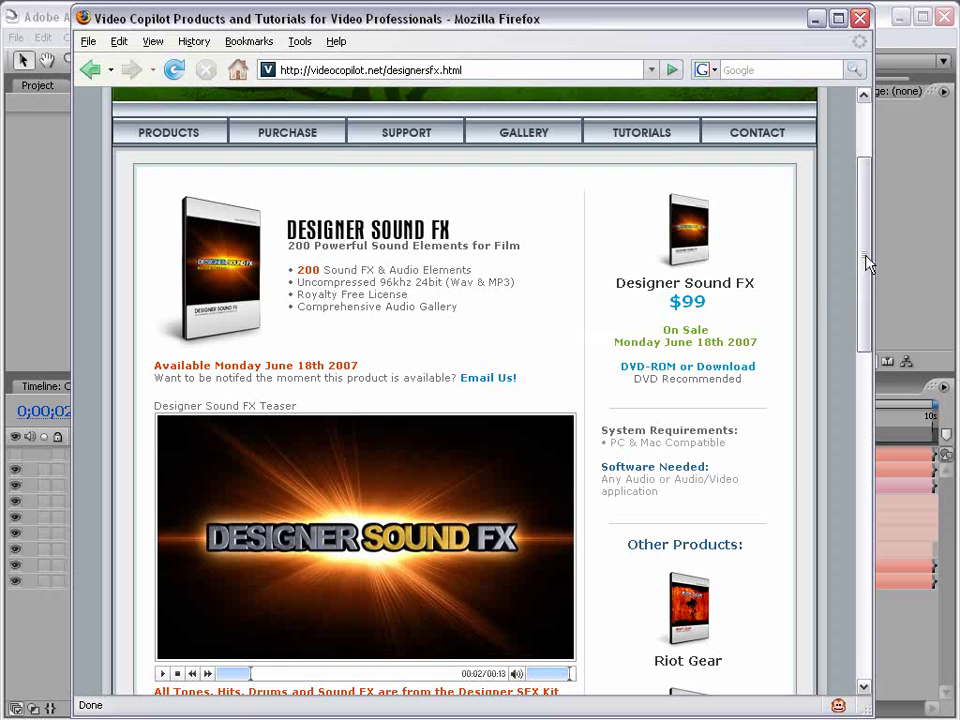
pyautogui.moveTo(866, 261); pyautogui.dragTo(862, 340)
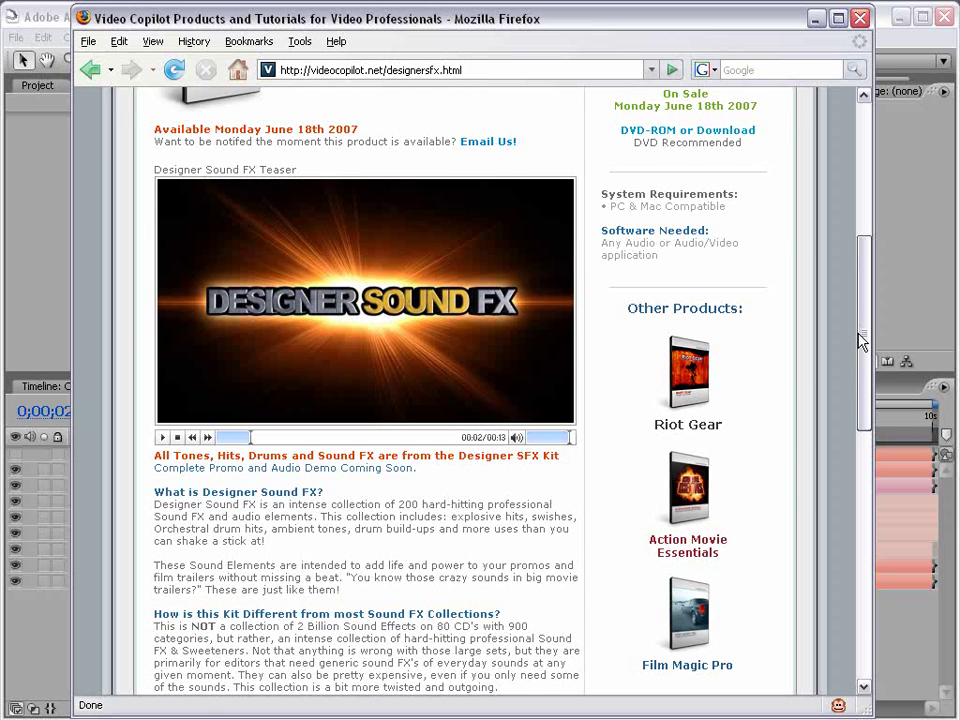
pyautogui.moveTo(862, 340); pyautogui.dragTo(859, 276)
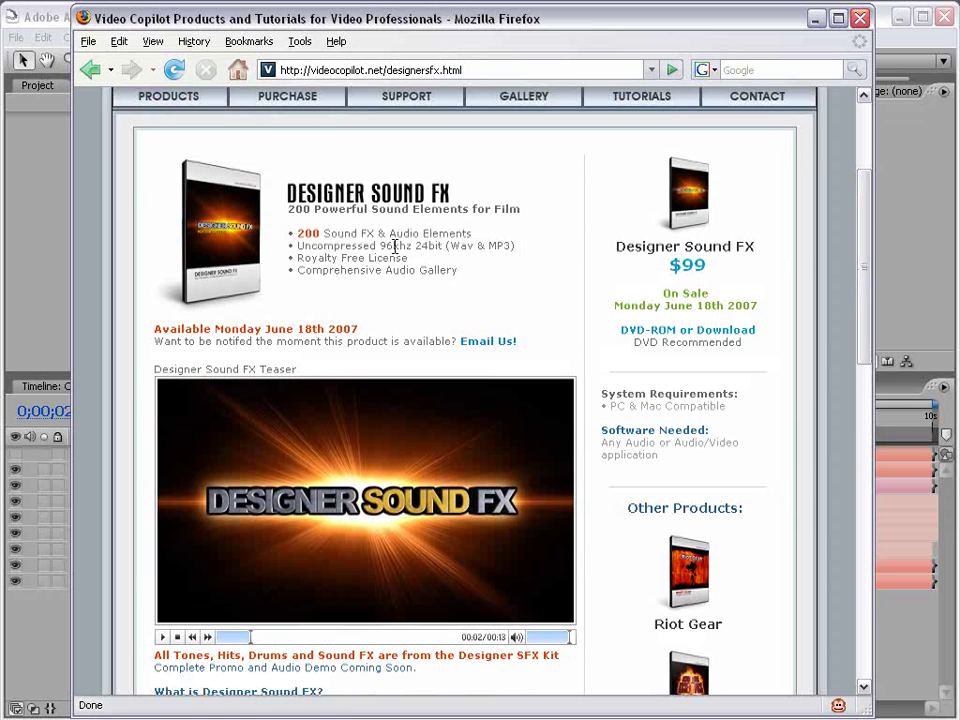
pyautogui.moveTo(263, 328); pyautogui.dragTo(296, 329)
pyautogui.click(364, 336)
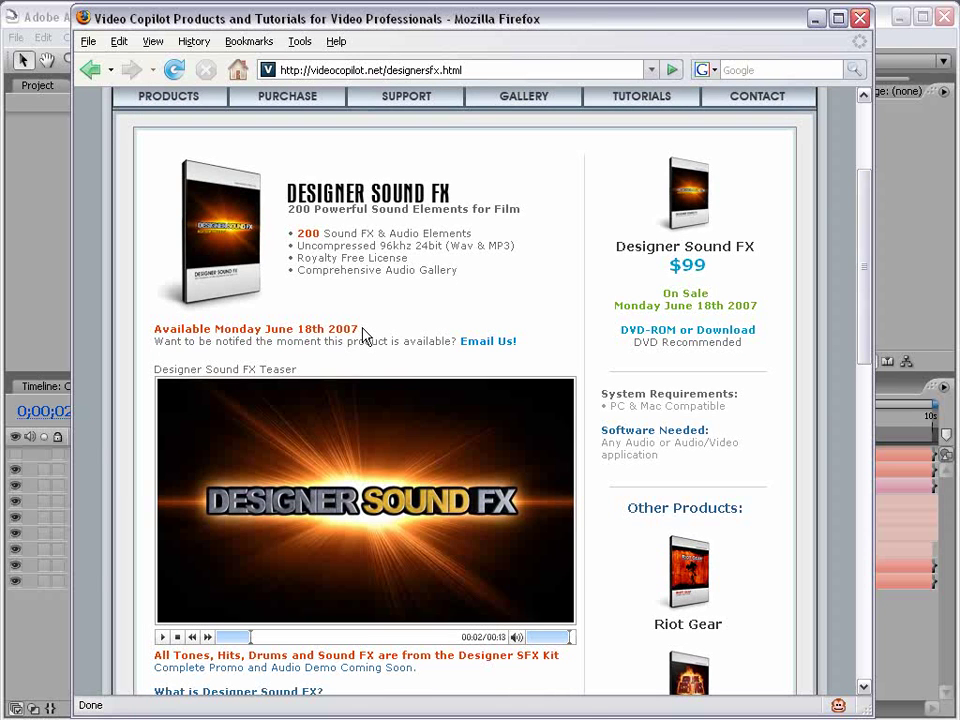
pyautogui.click(56, 92)
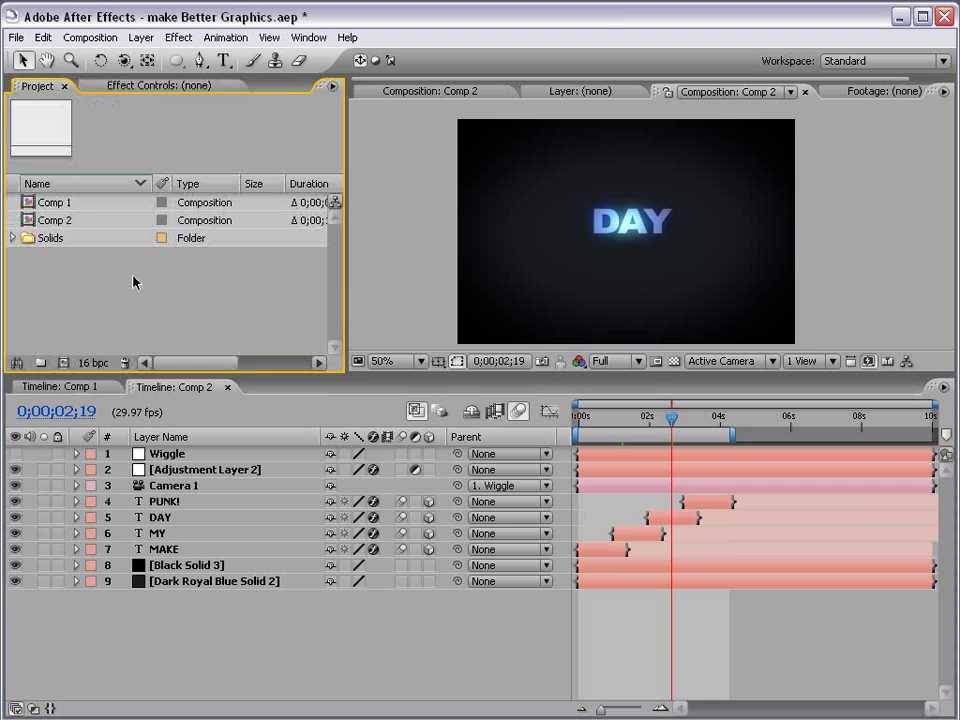